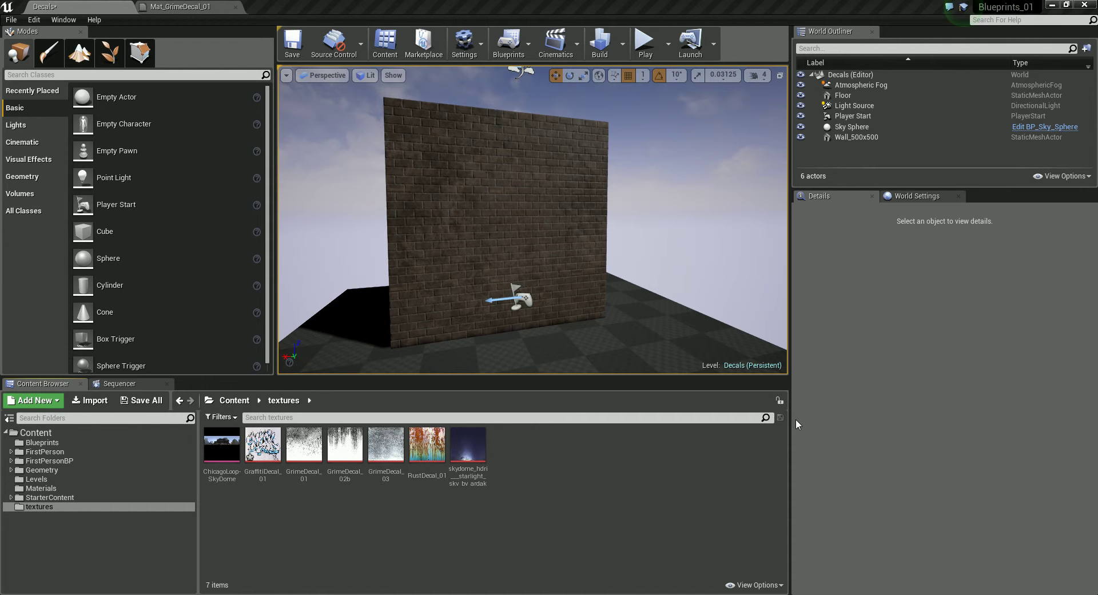
{"action": "right_click_drag", "start_coordinate": [576, 240], "coordinate": [553, 243]}
{"action": "scroll", "coordinate": [556, 238], "scroll_direction": "up", "scroll_amount": 1}
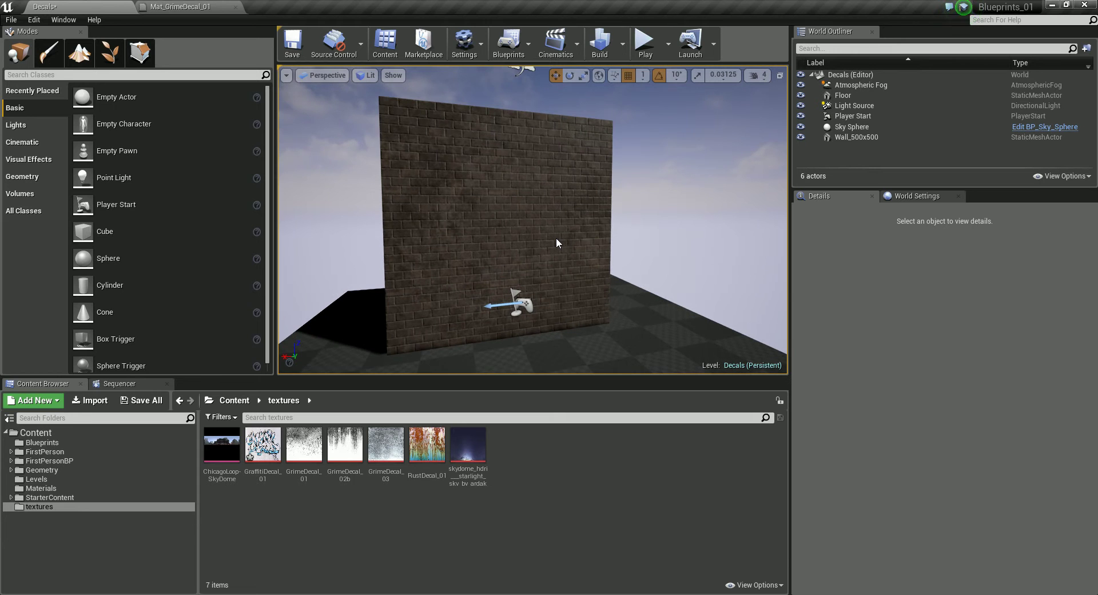
{"action": "scroll", "coordinate": [523, 248], "scroll_direction": "up", "scroll_amount": 1}
{"action": "right_click_drag", "start_coordinate": [514, 246], "coordinate": [470, 260]}
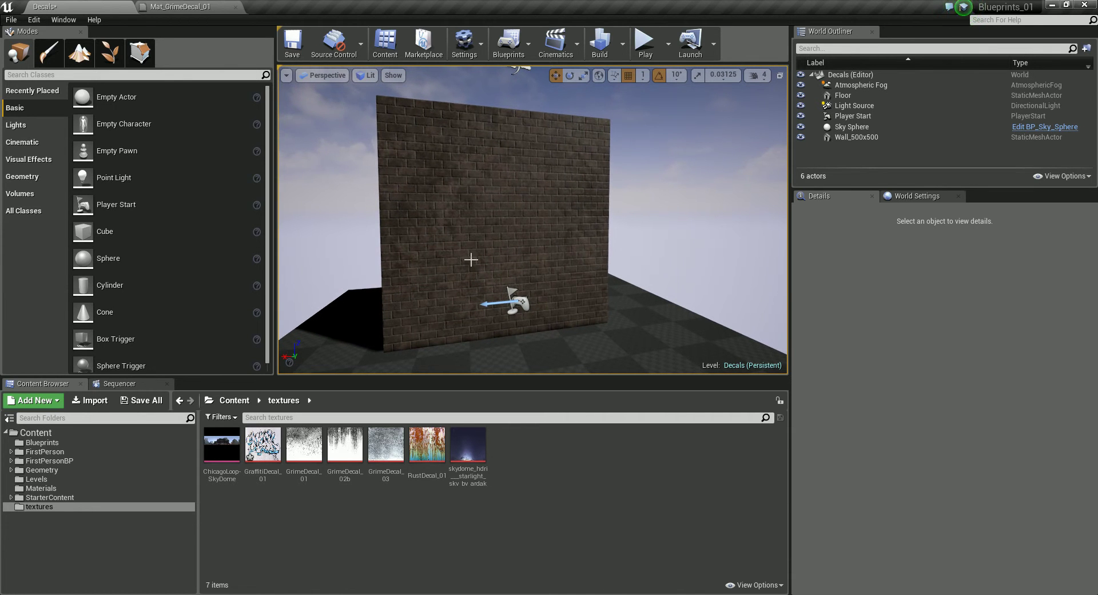
{"action": "right_click_drag", "start_coordinate": [558, 268], "coordinate": [551, 246]}
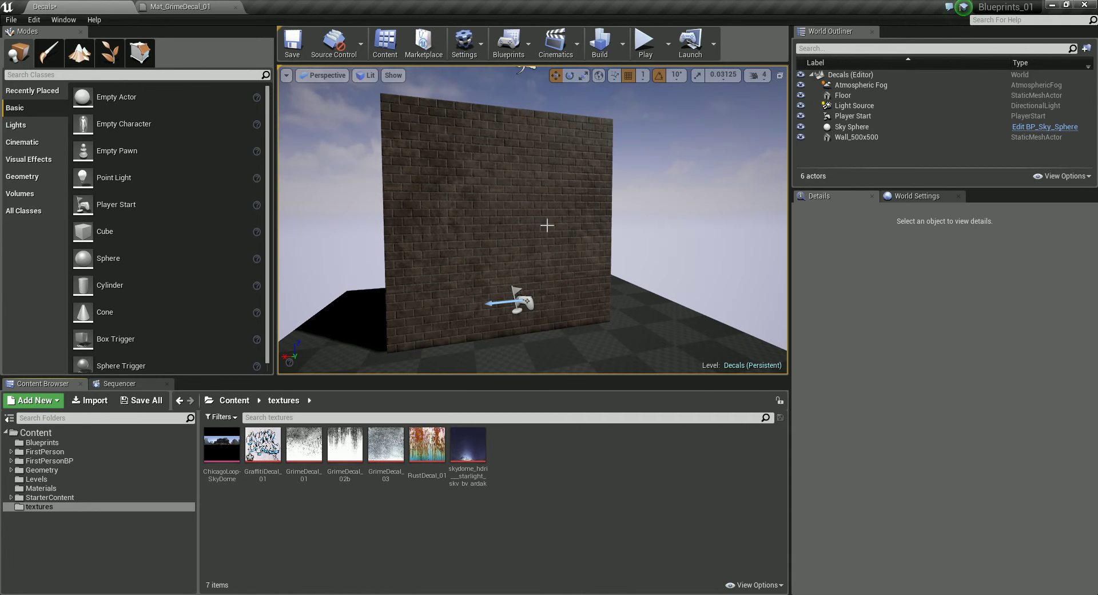
{"action": "left_click", "coordinate": [427, 448]}
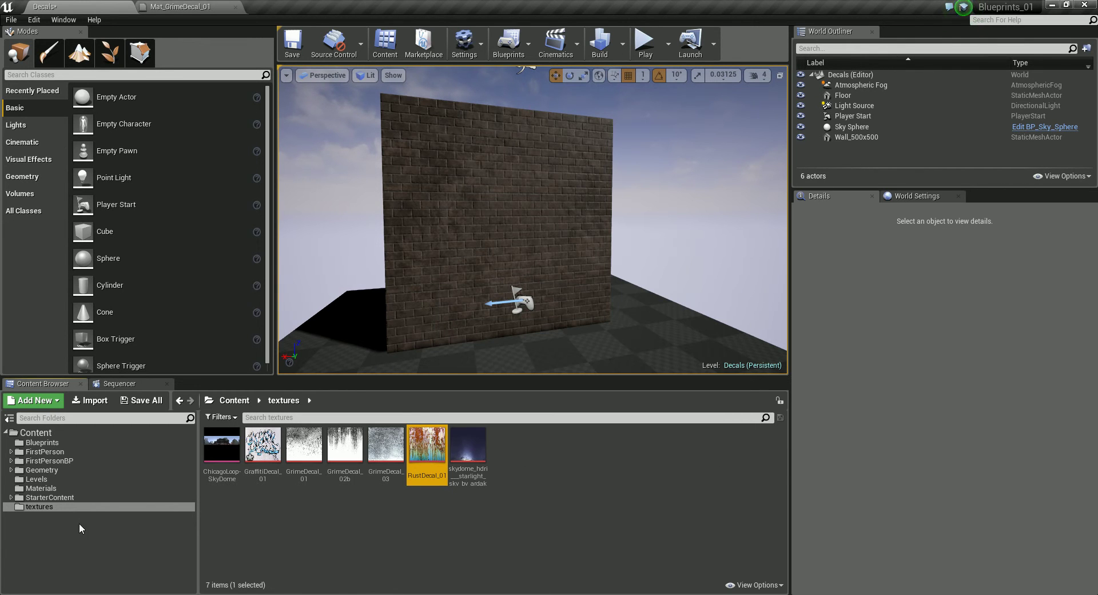
Create a new material named Tut_Decal in the Materials folder
{"action": "left_click", "coordinate": [100, 488]}
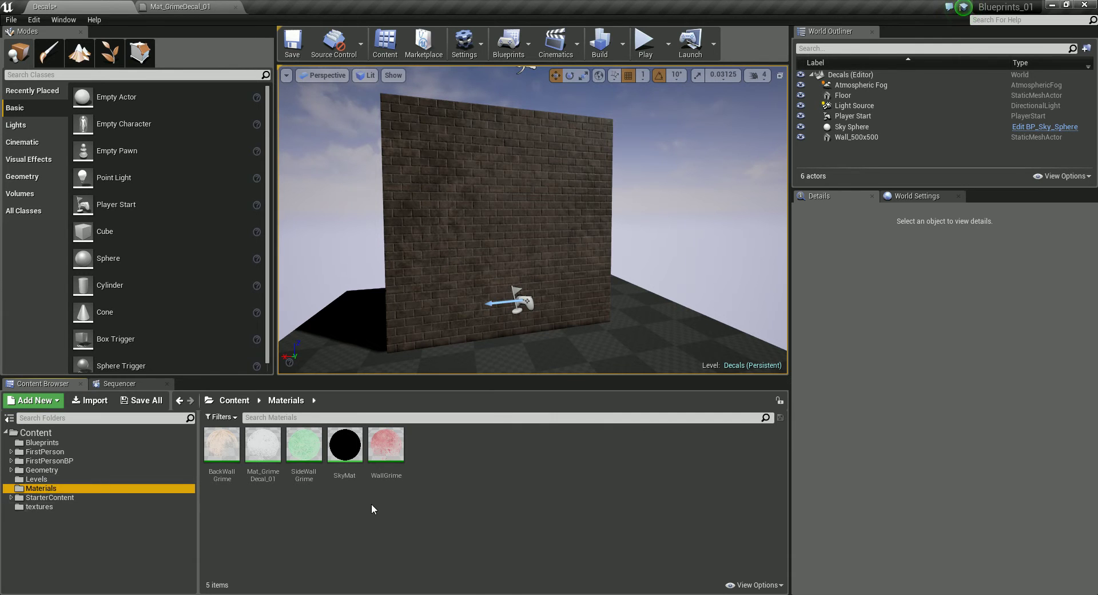
{"action": "left_click", "coordinate": [403, 530]}
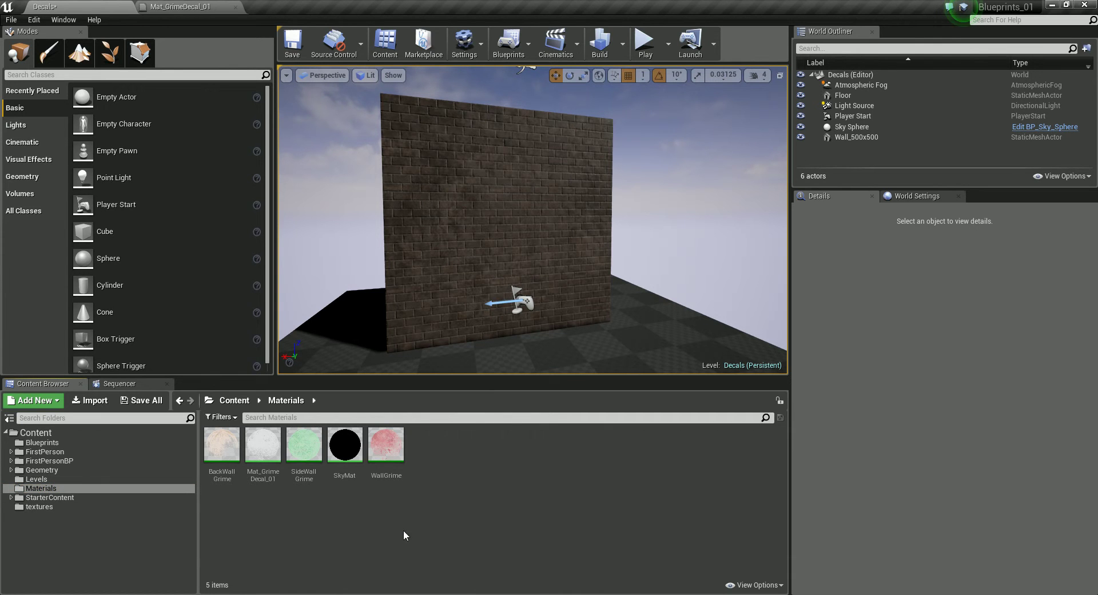
{"action": "right_click", "coordinate": [362, 504]}
{"action": "left_click", "coordinate": [412, 359]}
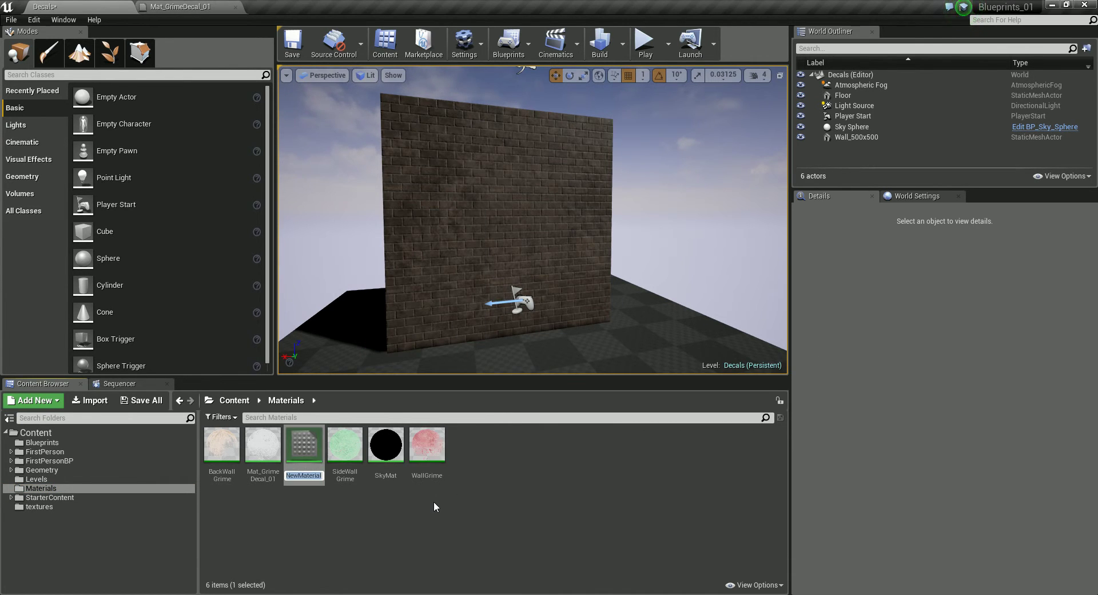
{"action": "type", "text": "Tut_Decal"}
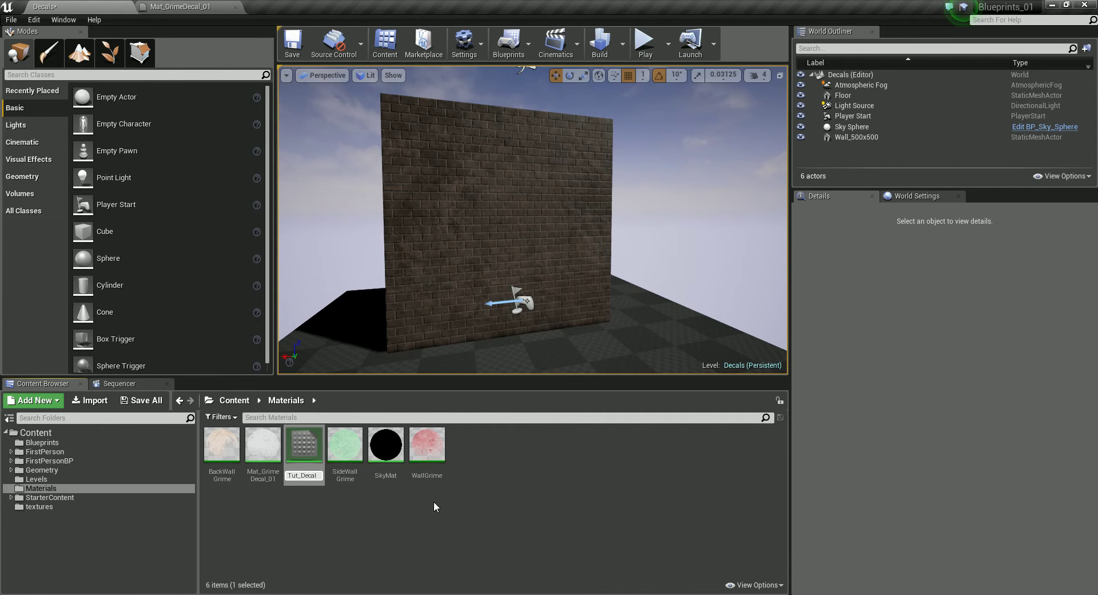
{"action": "key", "text": "Return"}
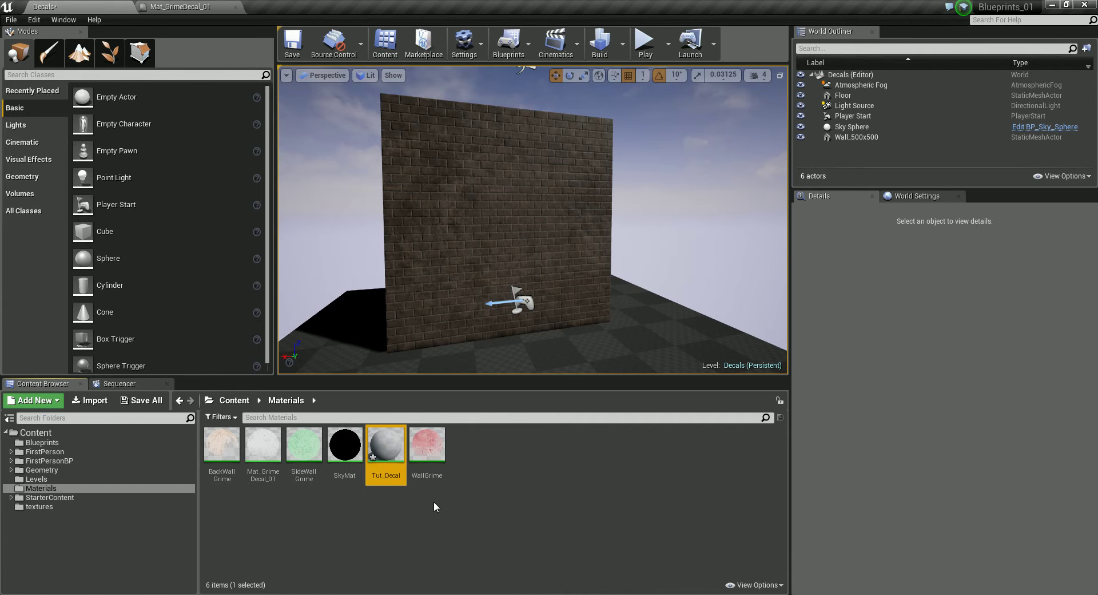
Open the Tut_Decal material for editing and reposition its window so the asset folders stay reachable
{"action": "left_click", "coordinate": [440, 493]}
{"action": "double_click", "coordinate": [387, 449]}
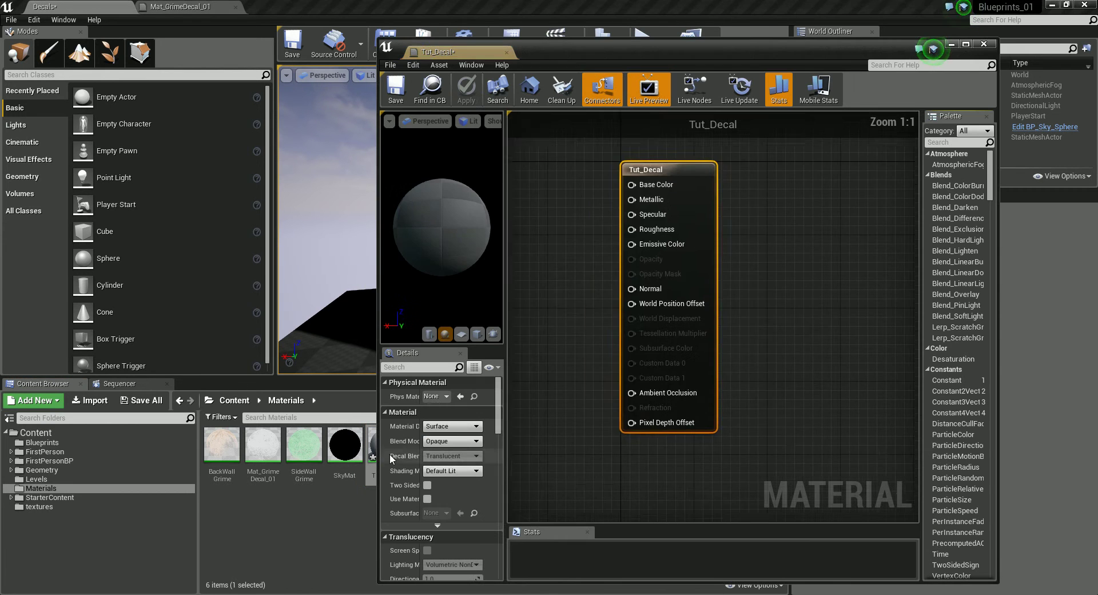
{"action": "left_click_drag", "start_coordinate": [686, 53], "coordinate": [757, 47]}
Move the Tut_Decal output node aside and add RustDecal_01 from the textures folder as a texture sample
{"action": "left_click_drag", "start_coordinate": [789, 183], "coordinate": [908, 183]}
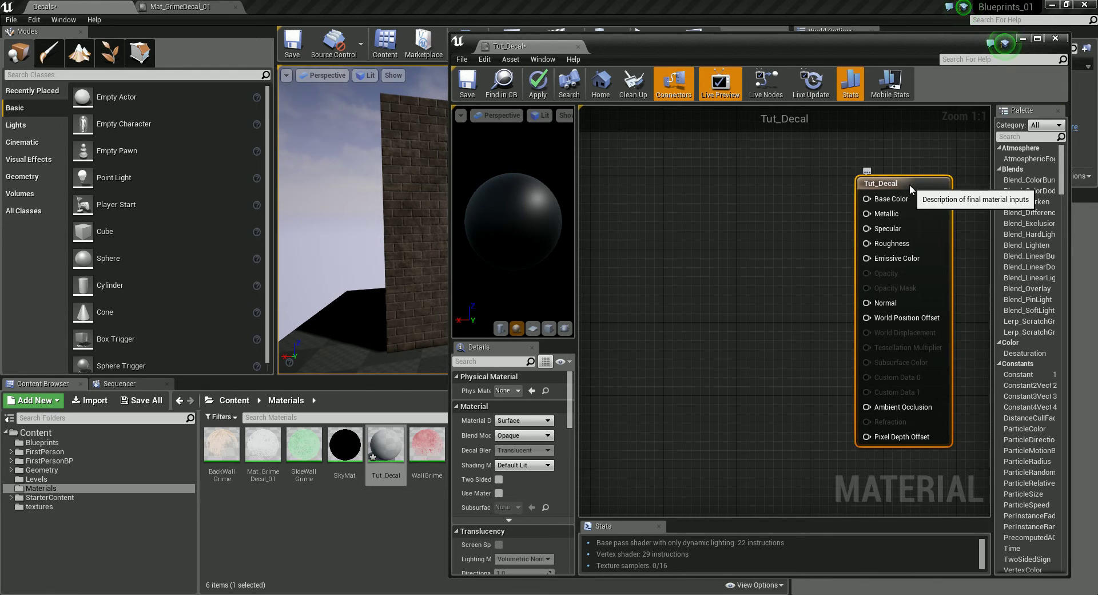
{"action": "left_click", "coordinate": [40, 507]}
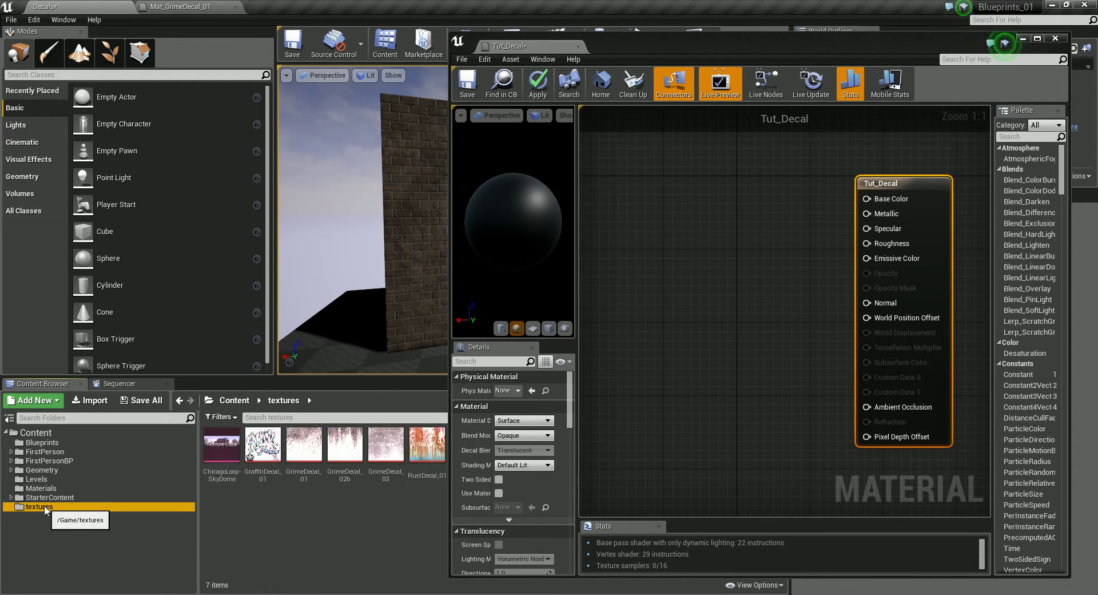
{"action": "left_click_drag", "start_coordinate": [428, 481], "coordinate": [674, 185]}
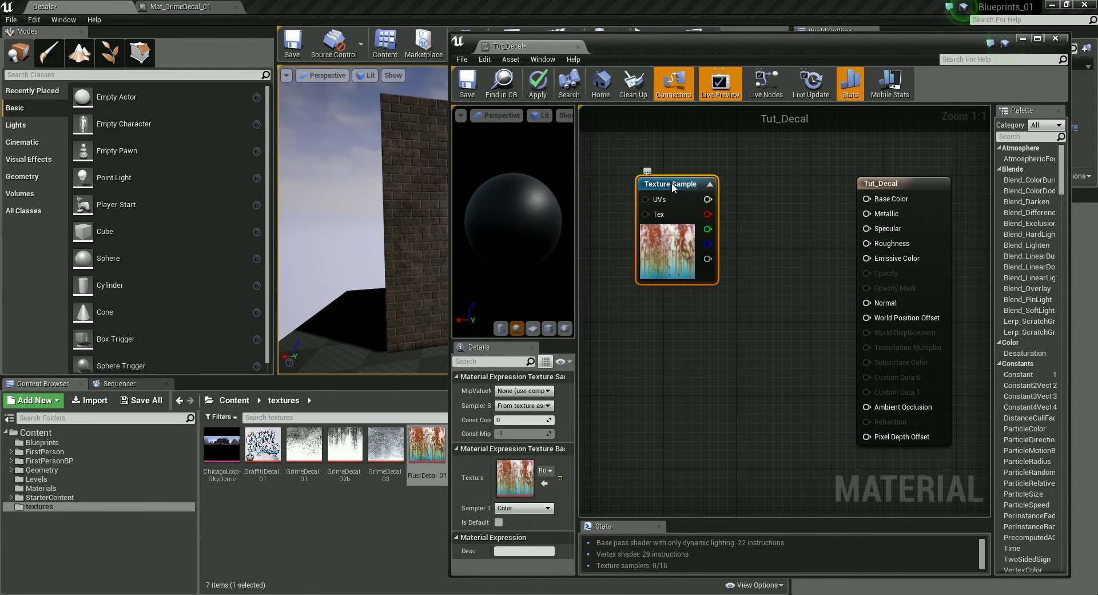
Open the RustDecal_01 texture and hide its red, green and blue channels to examine the alpha channel alone
{"action": "double_click", "coordinate": [427, 458]}
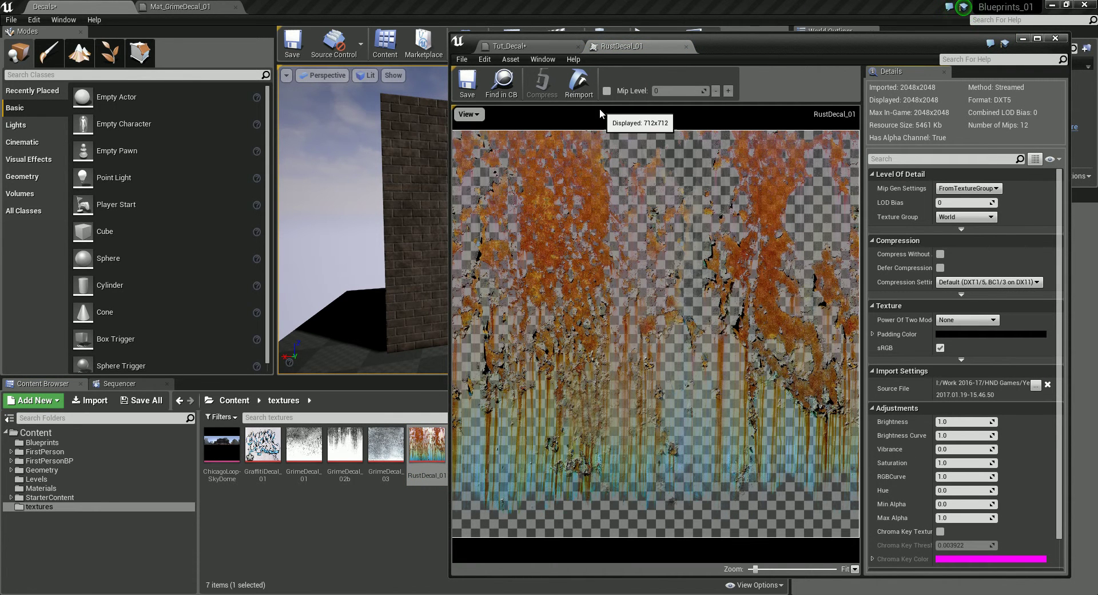
{"action": "left_click", "coordinate": [686, 47]}
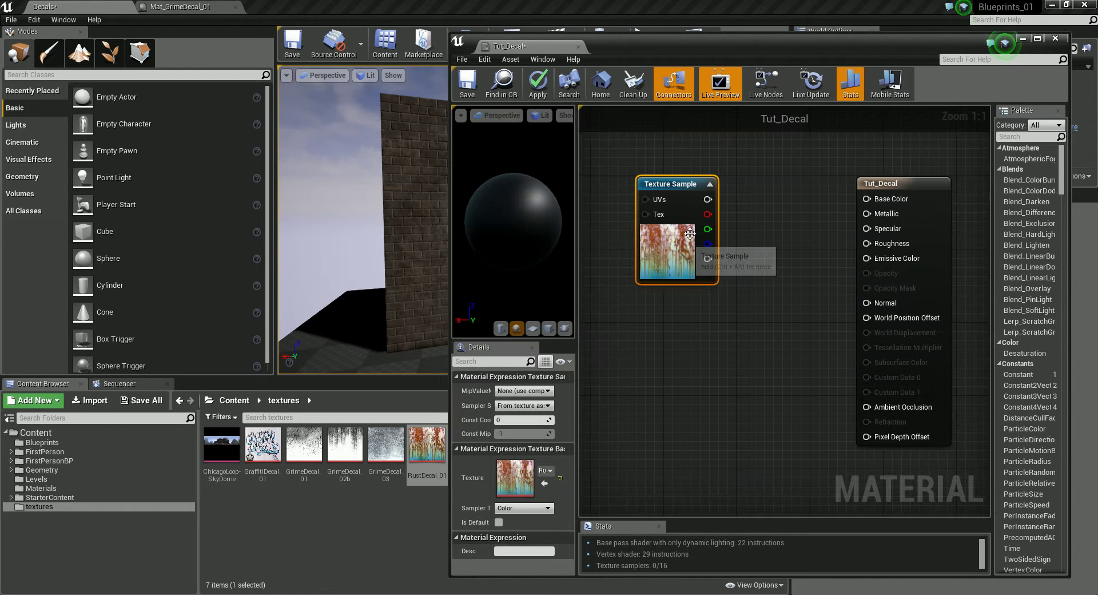
{"action": "left_click_drag", "start_coordinate": [728, 43], "coordinate": [721, 43]}
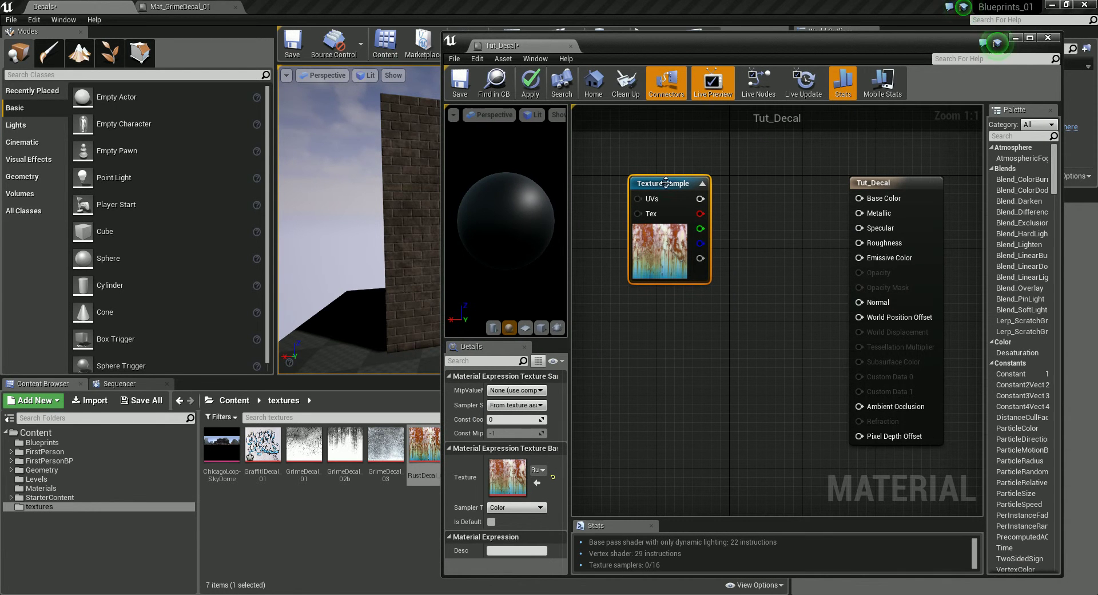
{"action": "double_click", "coordinate": [429, 476]}
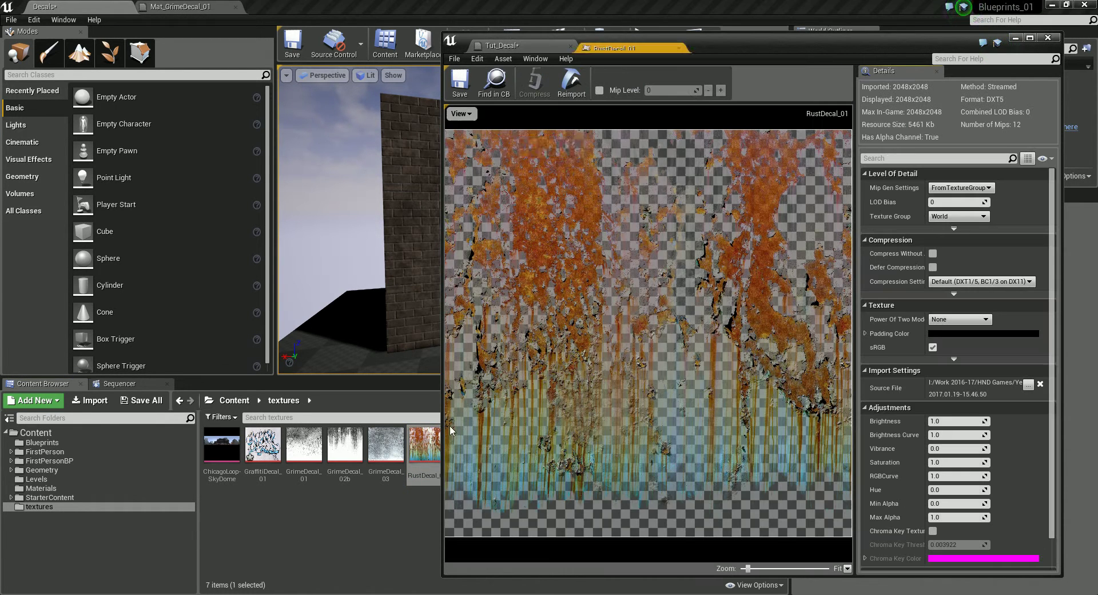
{"action": "left_click", "coordinate": [461, 114]}
{"action": "left_click", "coordinate": [473, 137]}
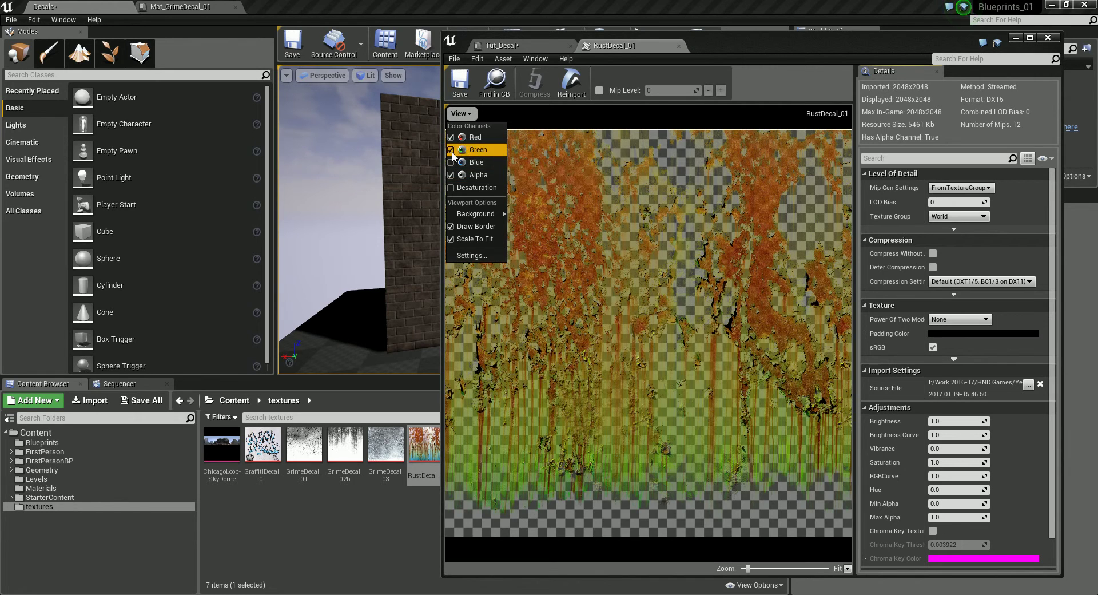
{"action": "left_click", "coordinate": [475, 150]}
{"action": "left_click", "coordinate": [475, 163]}
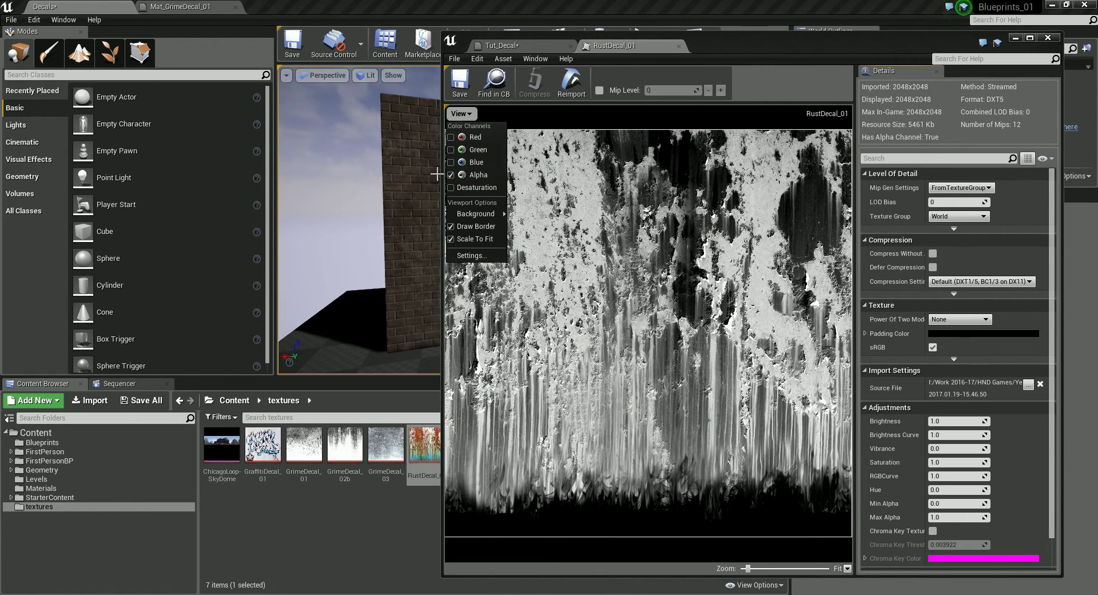
Restore the RustDecal_01 colour channels, compare the preview with green and blue hidden and shown, and close the texture
{"action": "left_click", "coordinate": [451, 161]}
{"action": "left_click", "coordinate": [452, 150]}
{"action": "left_click", "coordinate": [457, 138]}
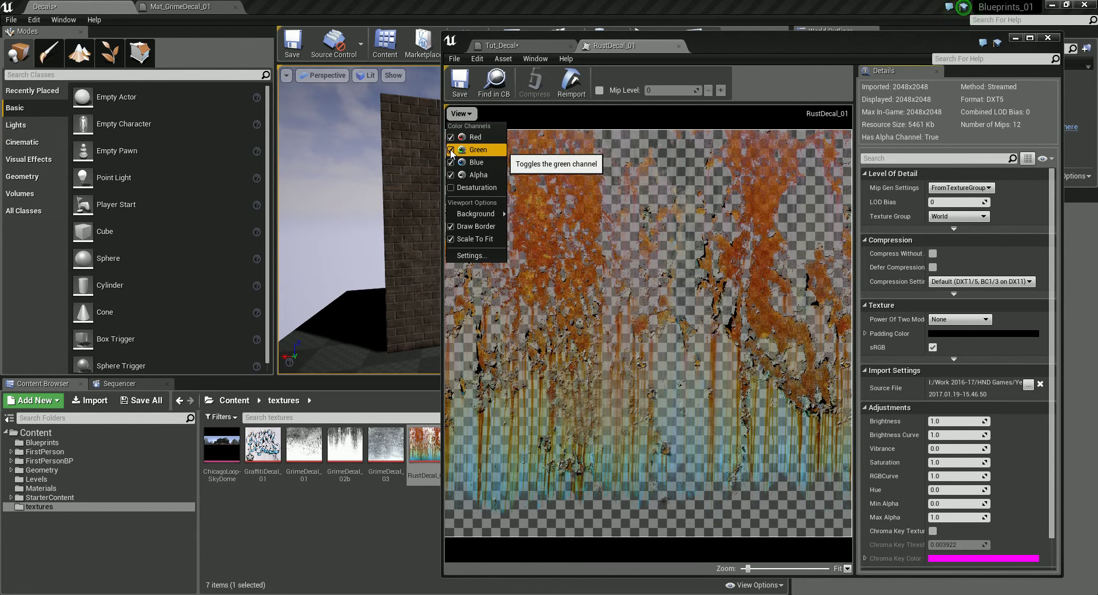
{"action": "left_click", "coordinate": [451, 150]}
{"action": "left_click", "coordinate": [451, 163]}
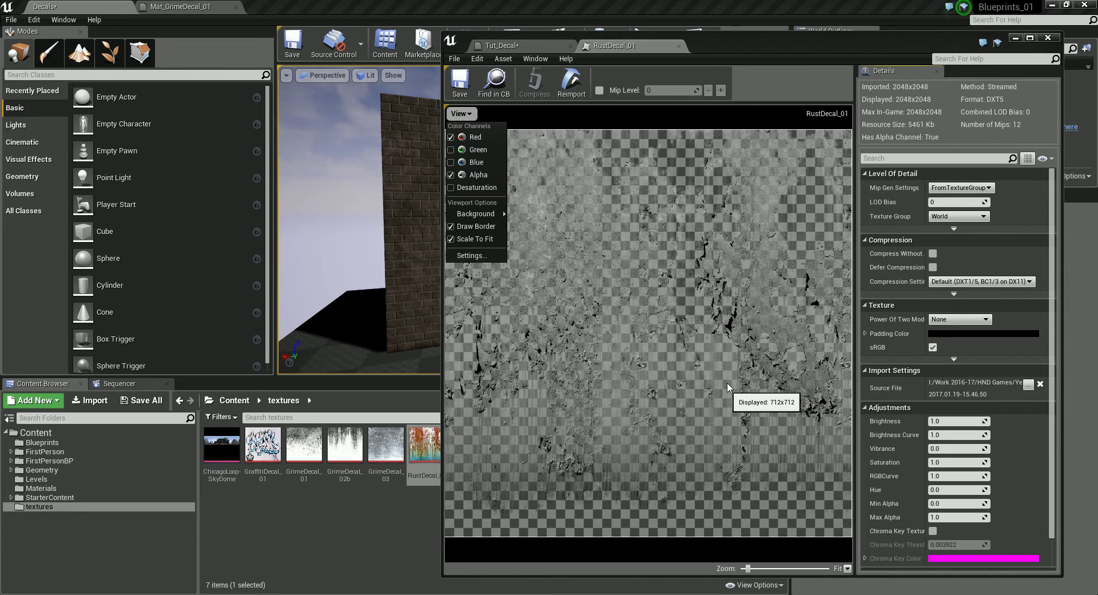
{"action": "left_click", "coordinate": [451, 162]}
{"action": "left_click", "coordinate": [456, 151]}
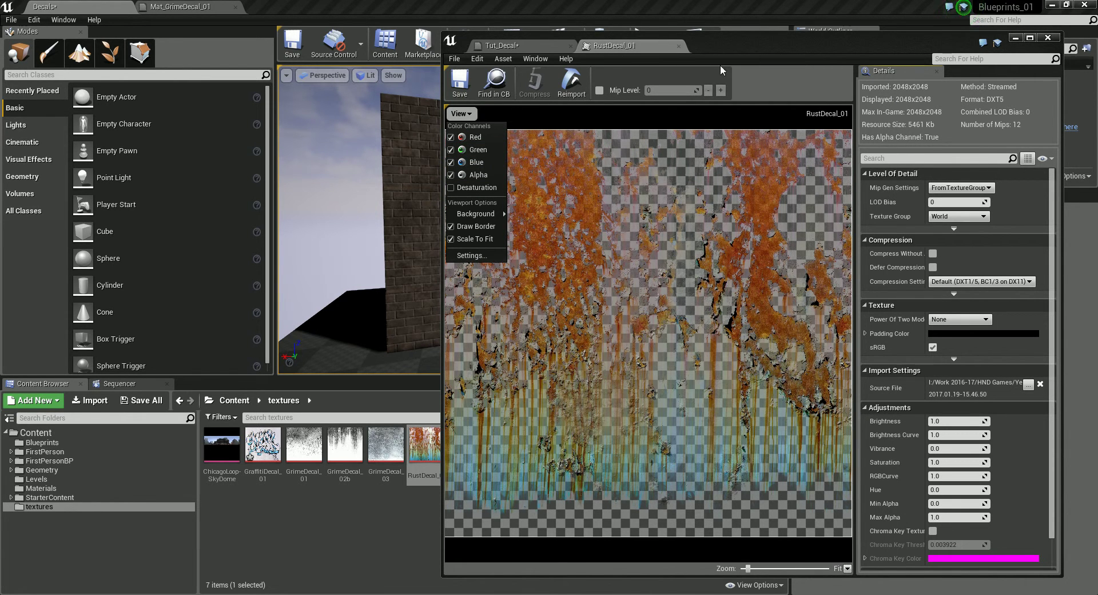
{"action": "left_click", "coordinate": [678, 46]}
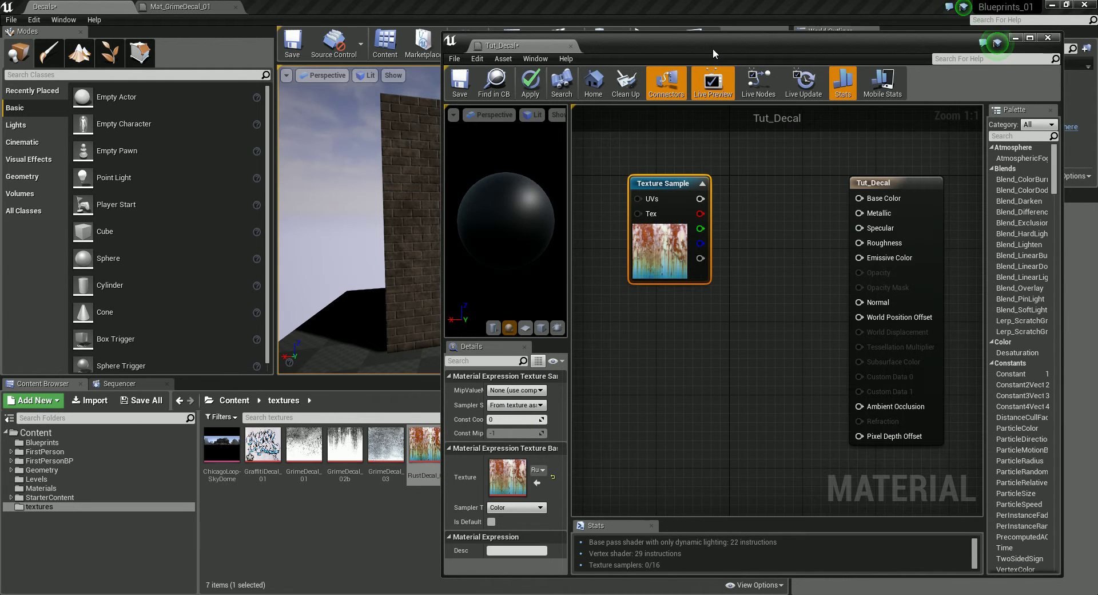
Move the Tut_Decal output node slightly closer to the texture sample
{"action": "left_click_drag", "start_coordinate": [713, 48], "coordinate": [682, 47]}
{"action": "left_click", "coordinate": [839, 185]}
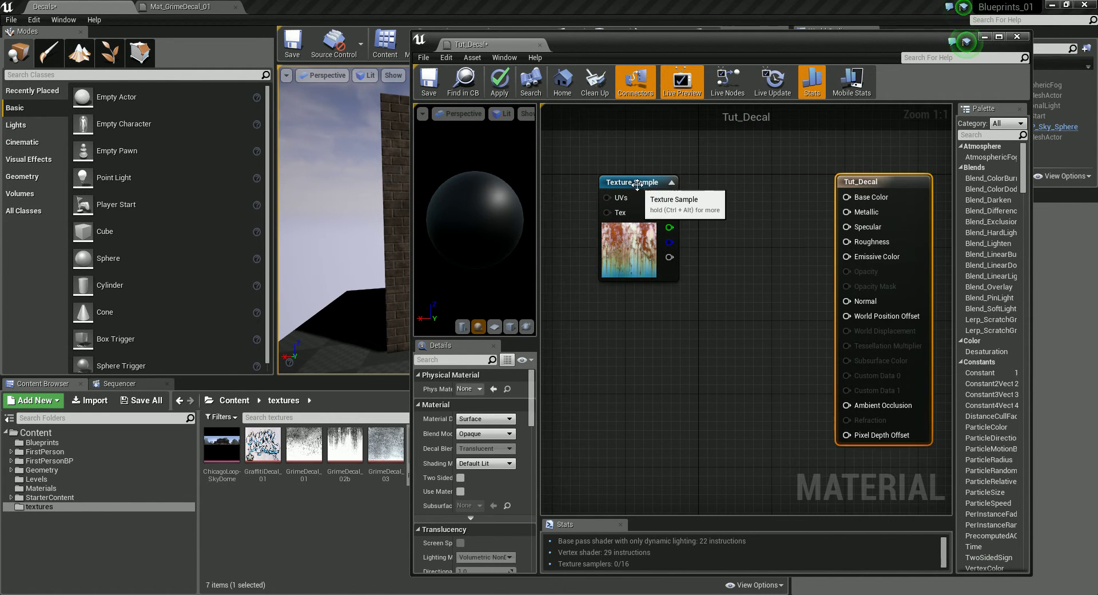
{"action": "left_click", "coordinate": [637, 185]}
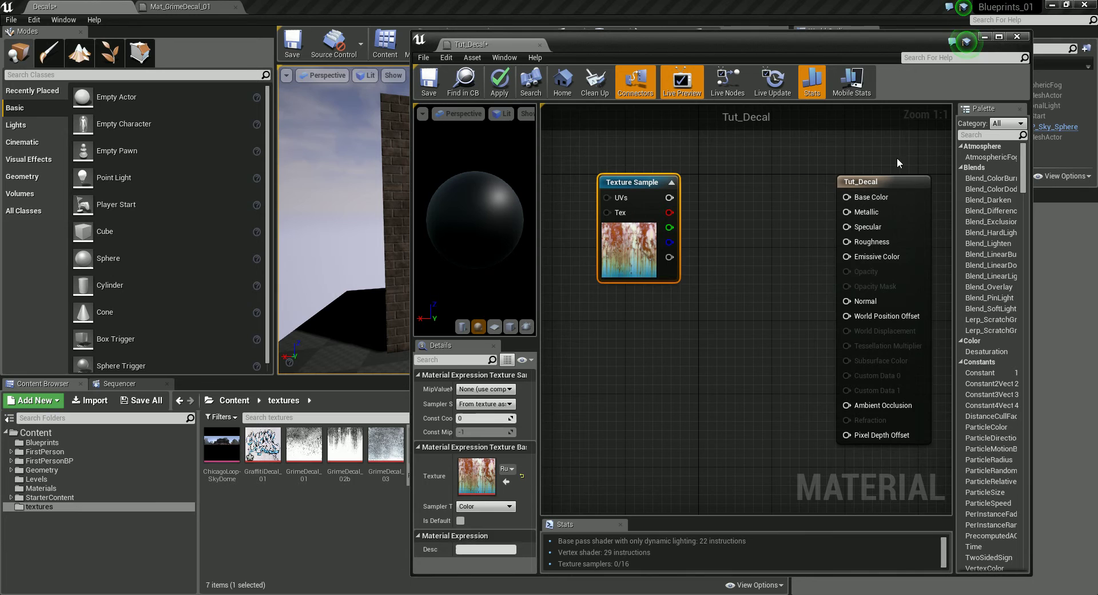
{"action": "left_click_drag", "start_coordinate": [858, 182], "coordinate": [840, 182]}
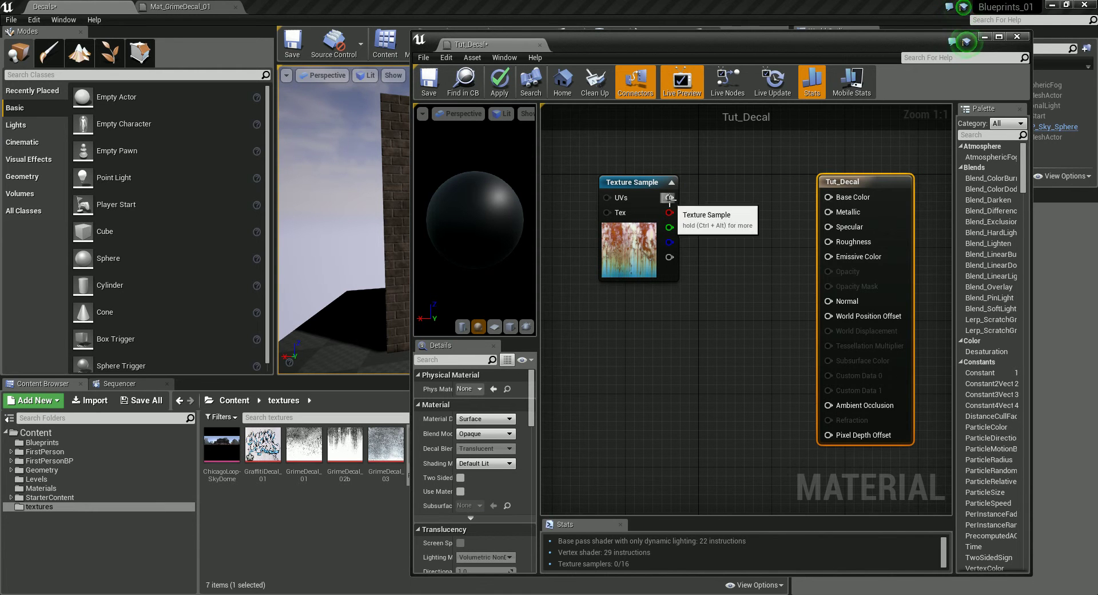
{"action": "left_click_drag", "start_coordinate": [670, 198], "coordinate": [824, 203]}
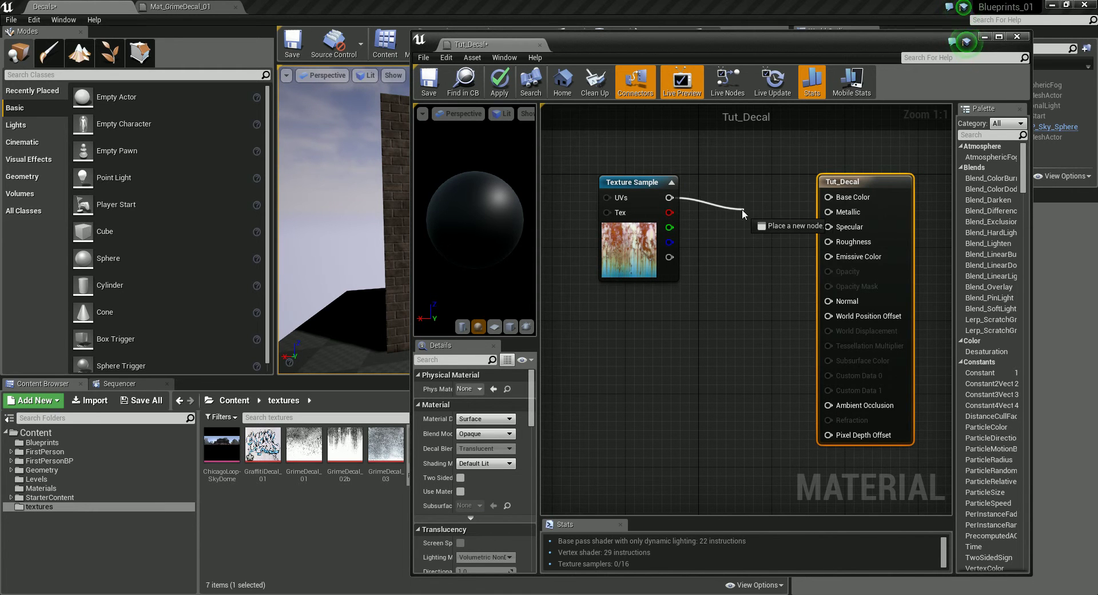
{"action": "left_click_drag", "start_coordinate": [742, 208], "coordinate": [740, 211]}
{"action": "left_click", "coordinate": [699, 177]}
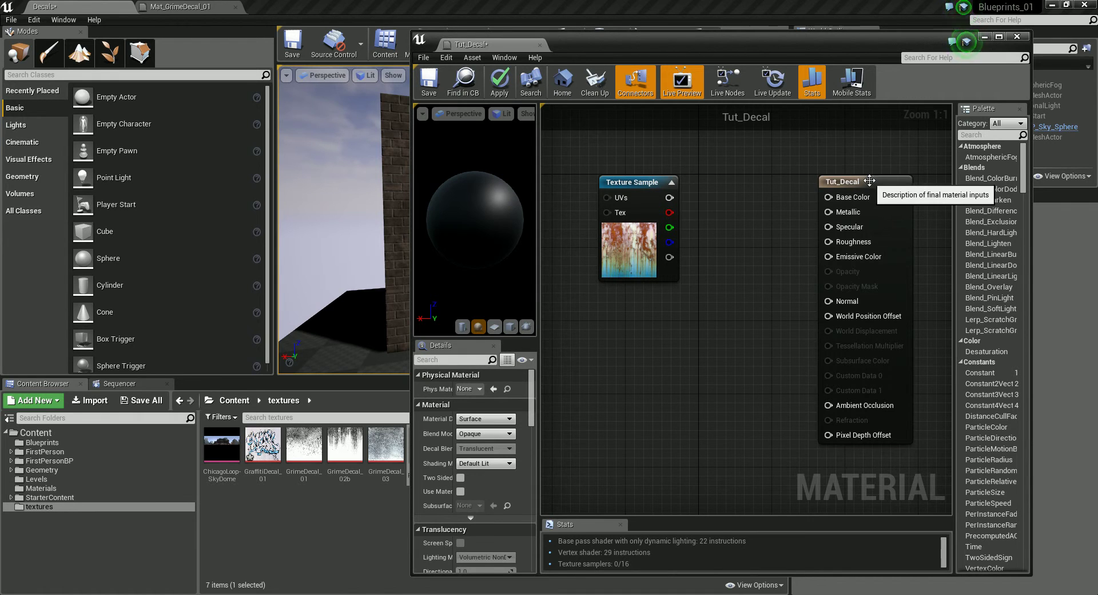
Set the Tut_Decal material domain to Deferred Decal and its blend mode to Translucent
{"action": "left_click_drag", "start_coordinate": [869, 181], "coordinate": [877, 181]}
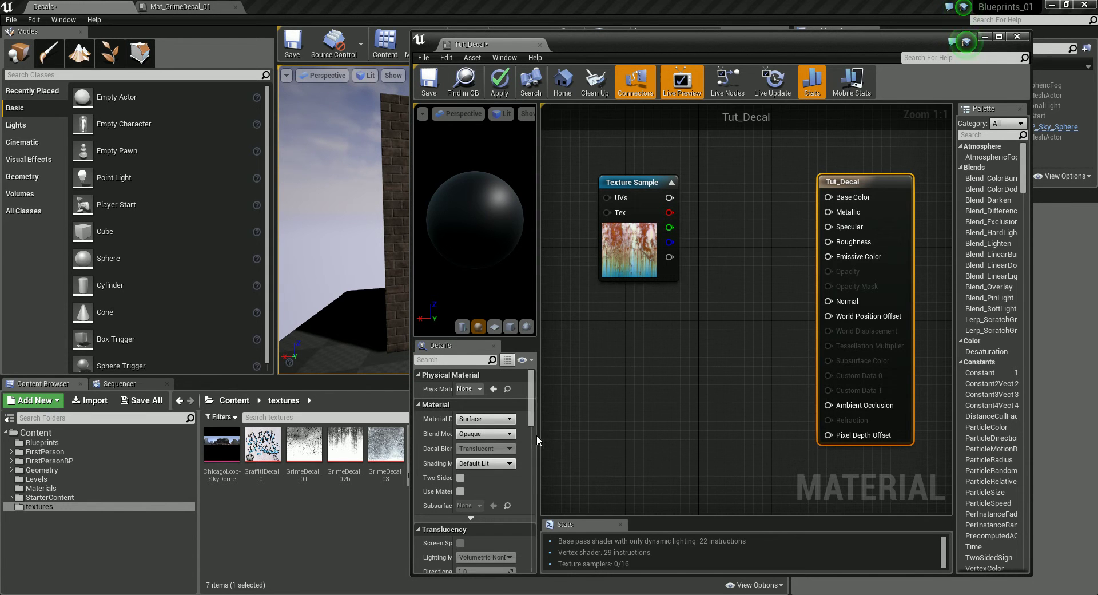
{"action": "left_click_drag", "start_coordinate": [538, 439], "coordinate": [614, 440]}
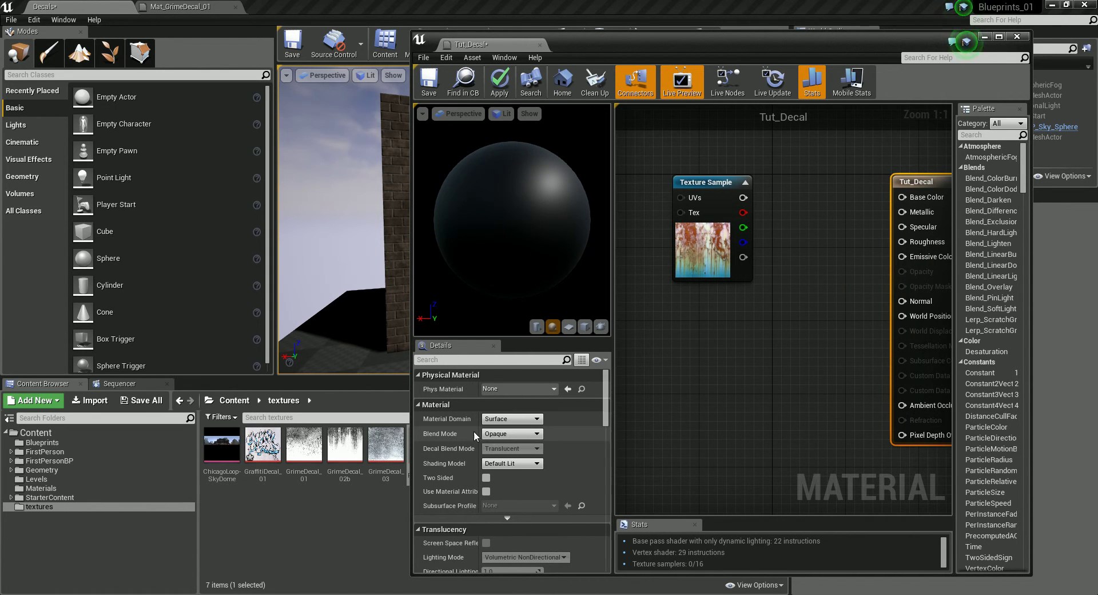
{"action": "left_click", "coordinate": [520, 420]}
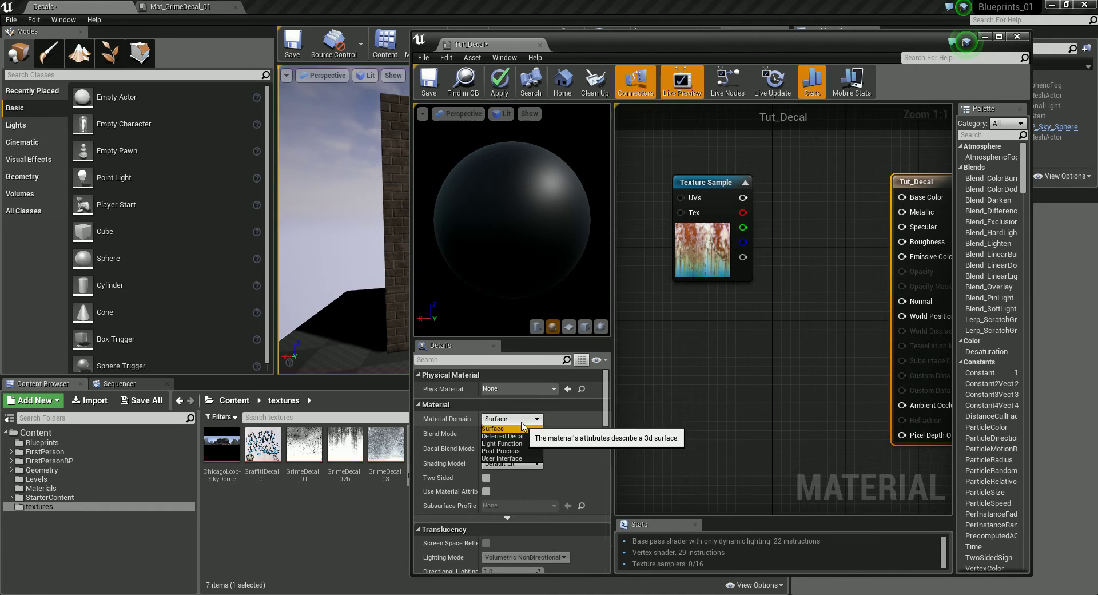
{"action": "left_click", "coordinate": [516, 436]}
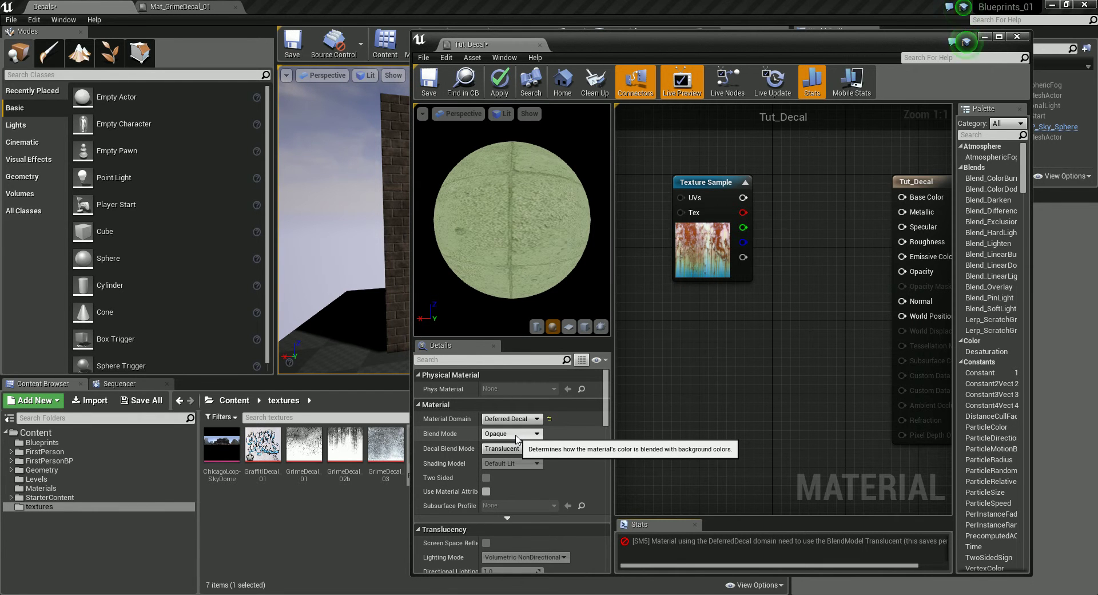
{"action": "left_click", "coordinate": [517, 436]}
{"action": "left_click", "coordinate": [507, 458]}
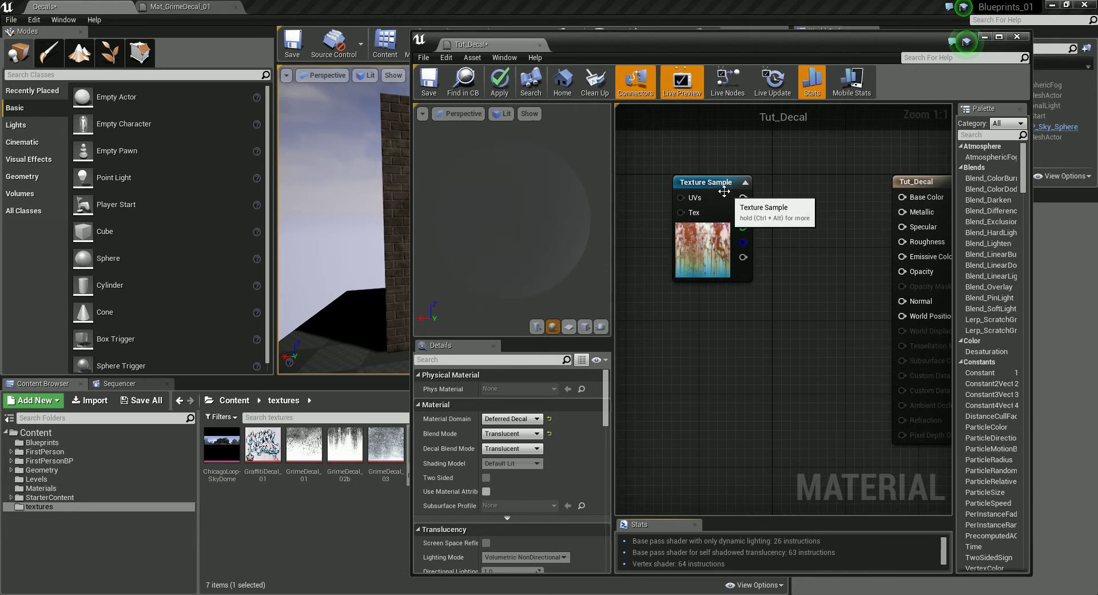
Connect the texture sample's RGB output to Base Color and move the output node closer to the sample
{"action": "left_click_drag", "start_coordinate": [724, 191], "coordinate": [715, 191]}
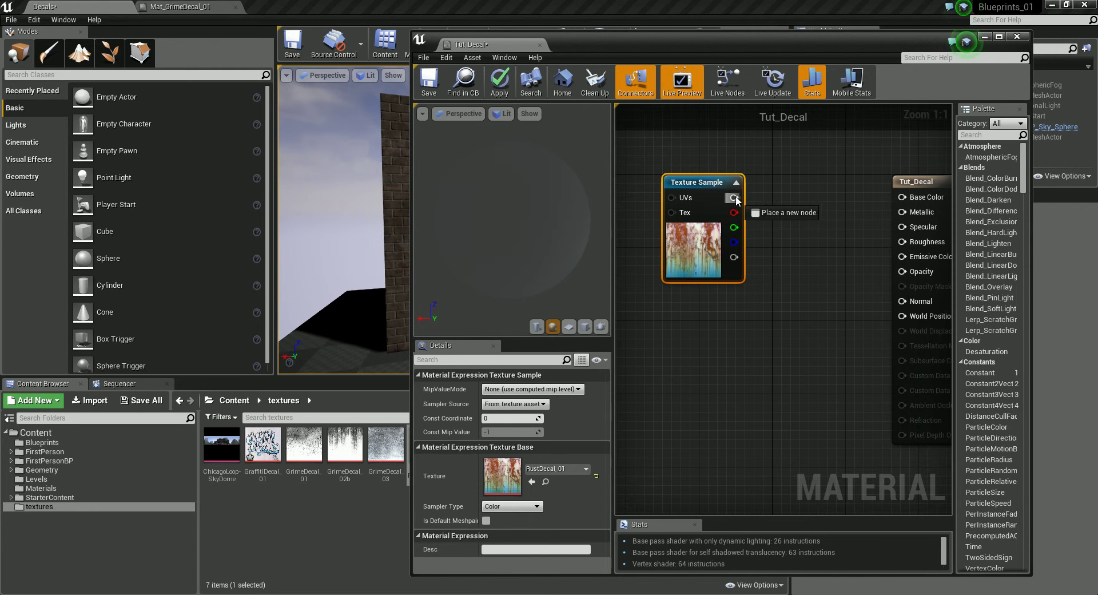
{"action": "left_click_drag", "start_coordinate": [784, 201], "coordinate": [873, 182]}
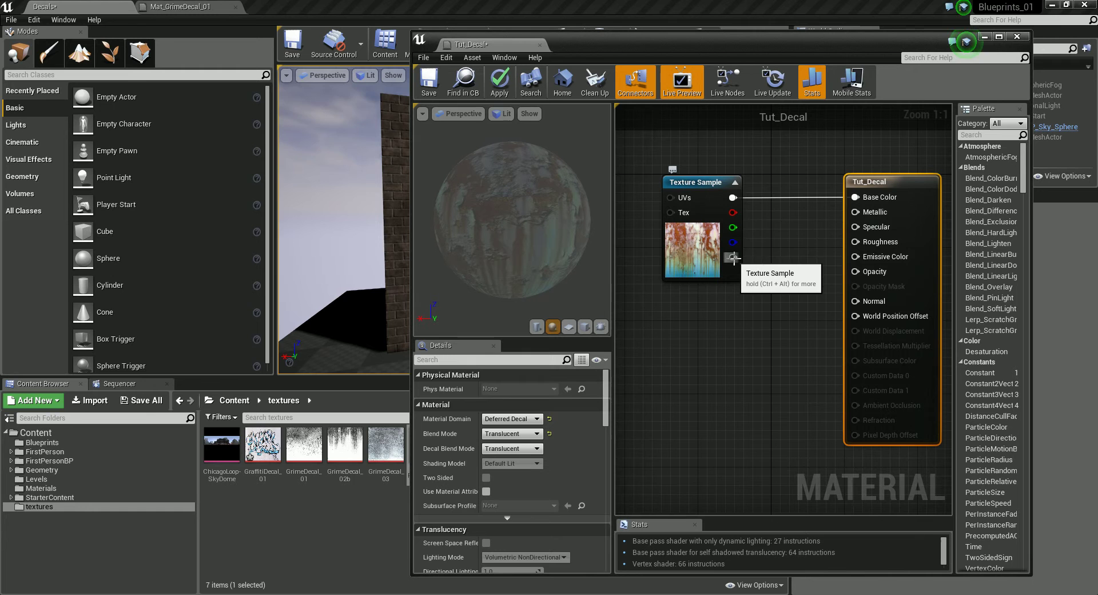
Connect the texture sample's alpha output to the Opacity input of the Tut_Decal output node
{"action": "left_click_drag", "start_coordinate": [732, 257], "coordinate": [746, 279]}
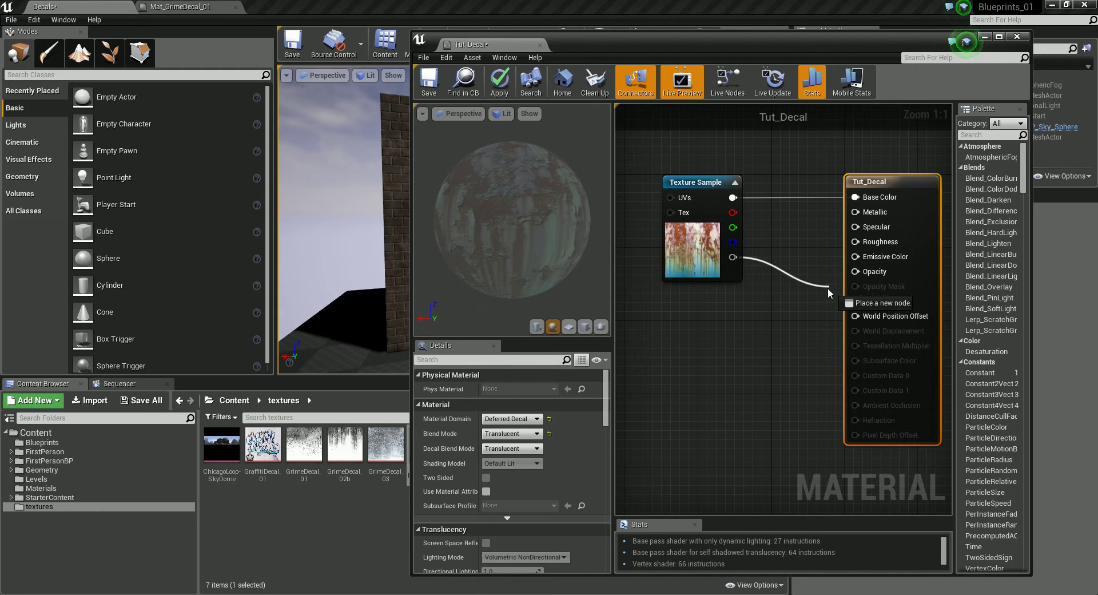
{"action": "left_click_drag", "start_coordinate": [852, 275], "coordinate": [854, 272]}
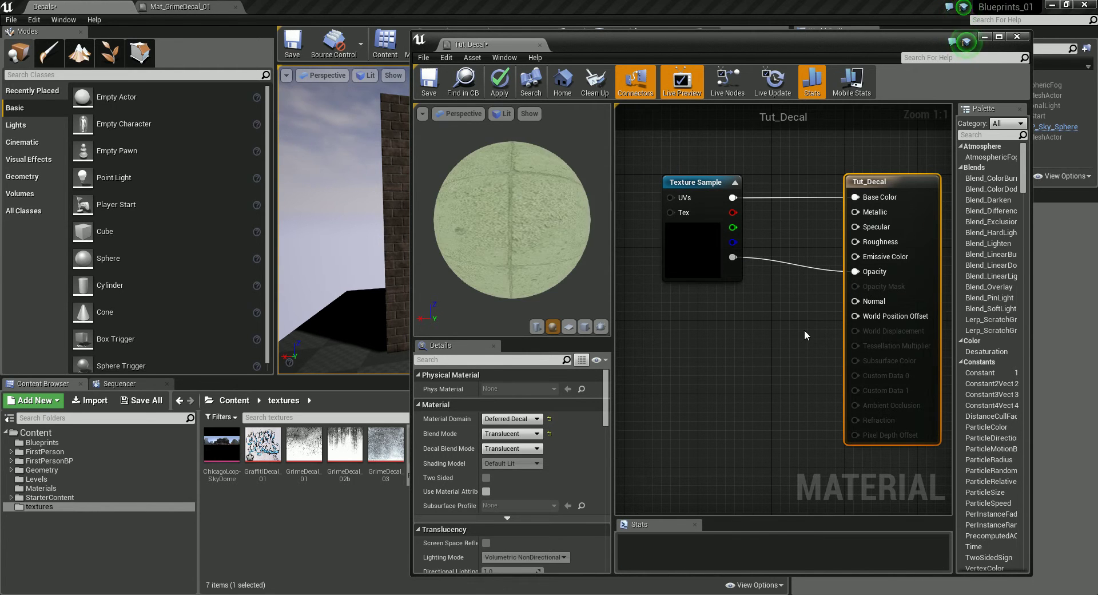
{"action": "mouse_move", "coordinate": [535, 225]}
{"action": "left_mouse_down"}
{"action": "mouse_move", "coordinate": [493, 226]}
{"action": "mouse_move", "coordinate": [558, 227]}
{"action": "mouse_move", "coordinate": [547, 225]}
{"action": "left_mouse_up"}
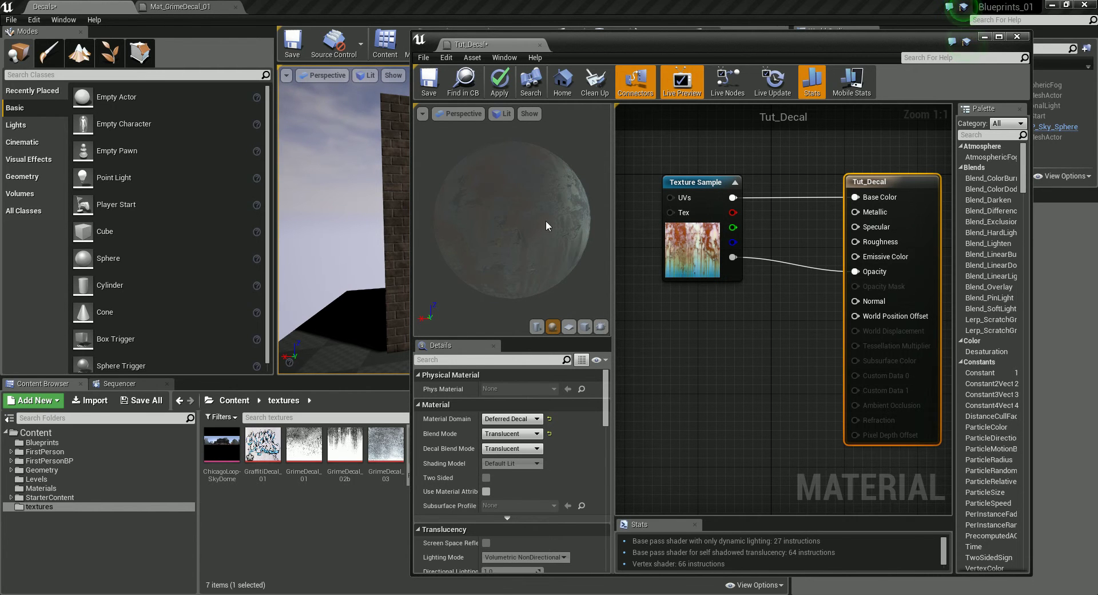
Apply and save the Tut_Decal material changes and close the material editor
{"action": "left_click", "coordinate": [500, 81]}
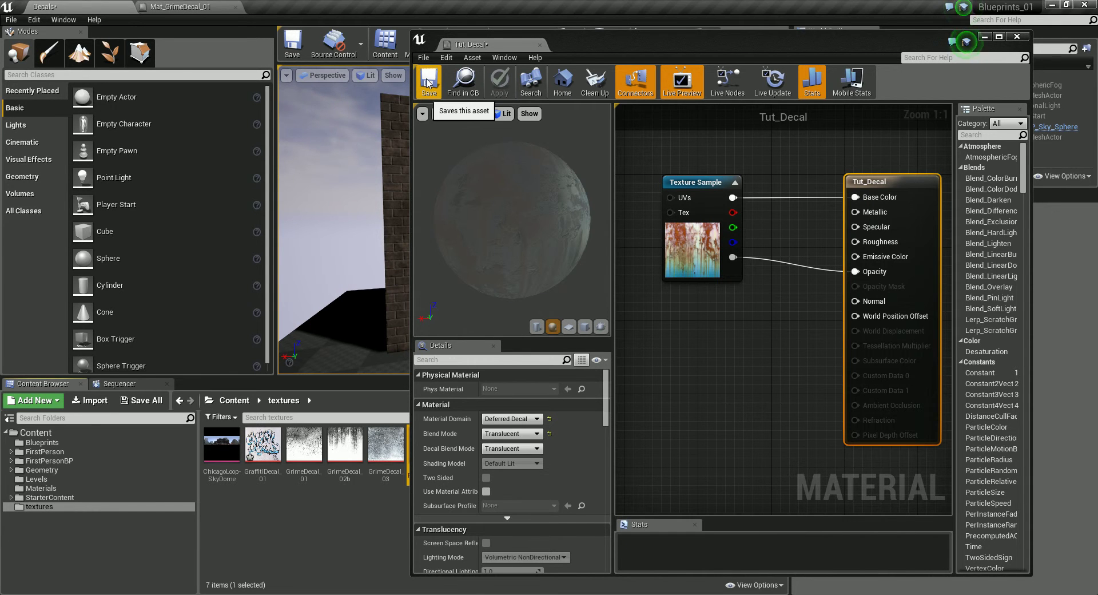
{"action": "left_click", "coordinate": [426, 83]}
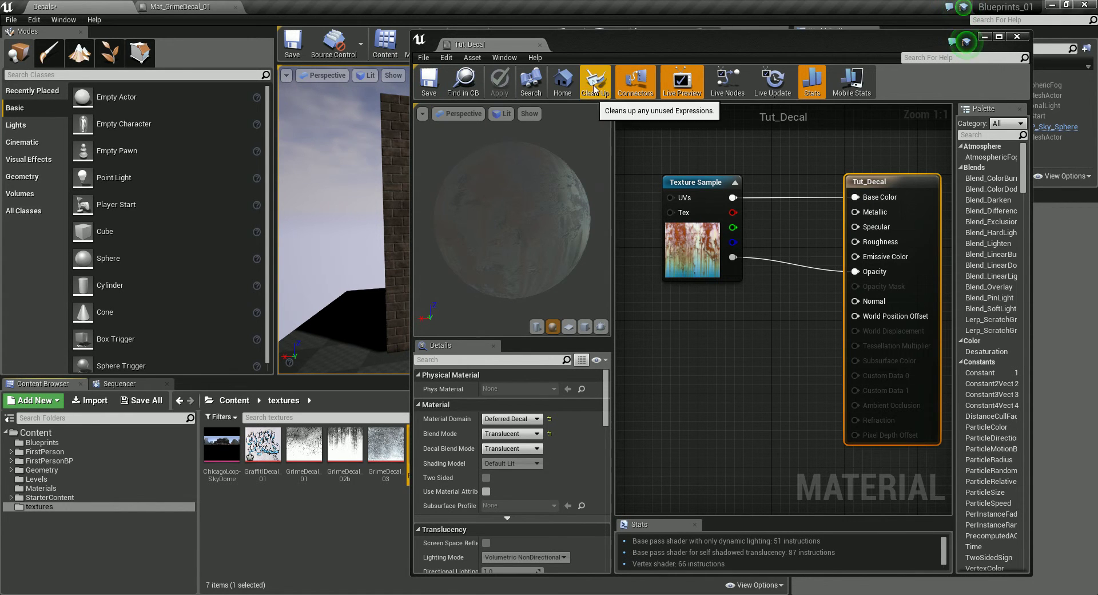
{"action": "left_click_drag", "start_coordinate": [607, 46], "coordinate": [584, 43]}
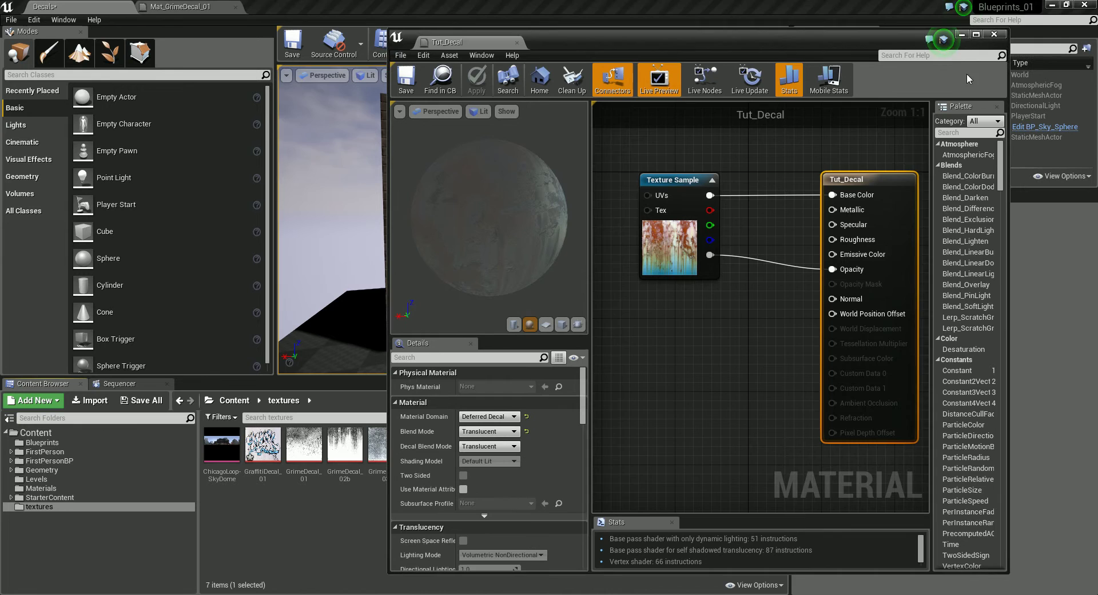
{"action": "left_click", "coordinate": [994, 35]}
{"action": "left_click", "coordinate": [563, 482]}
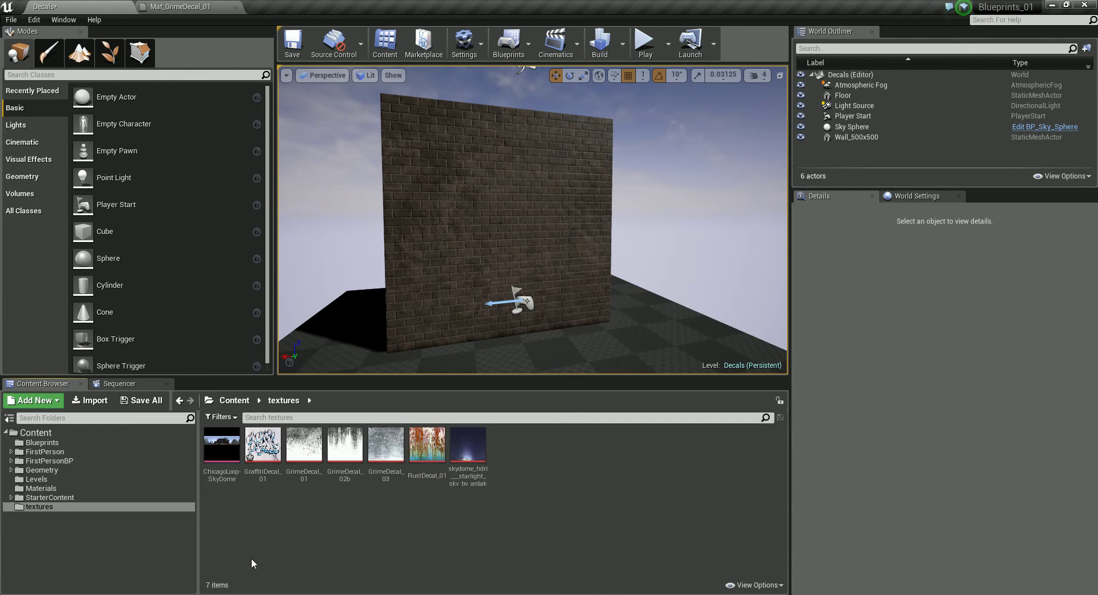
Place the Tut_Decal material from the Materials folder onto the middle of the brick wall
{"action": "left_click", "coordinate": [57, 488]}
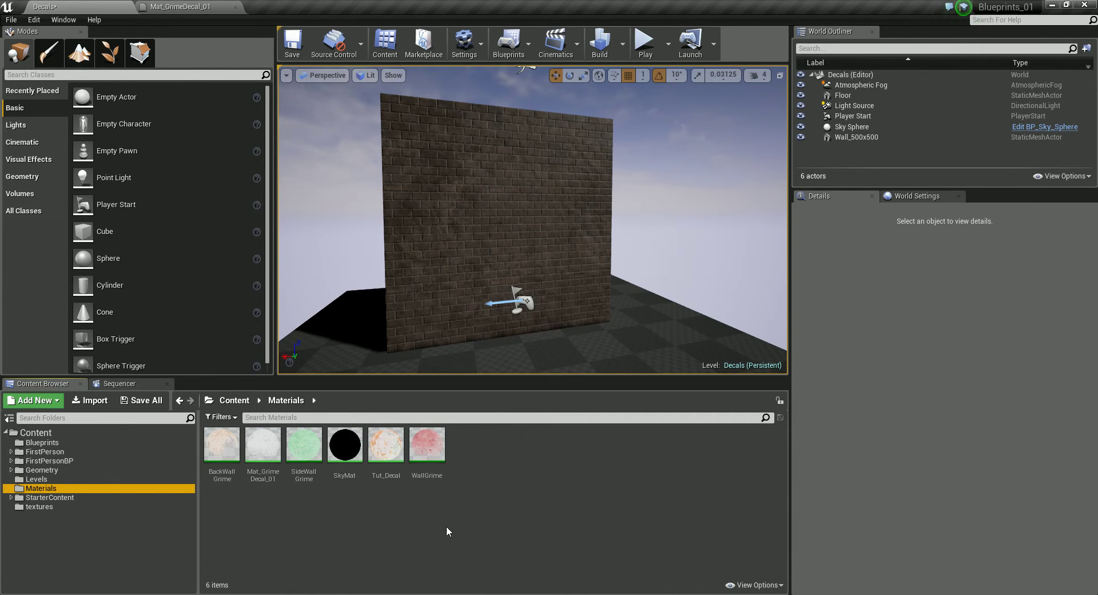
{"action": "left_click", "coordinate": [337, 528]}
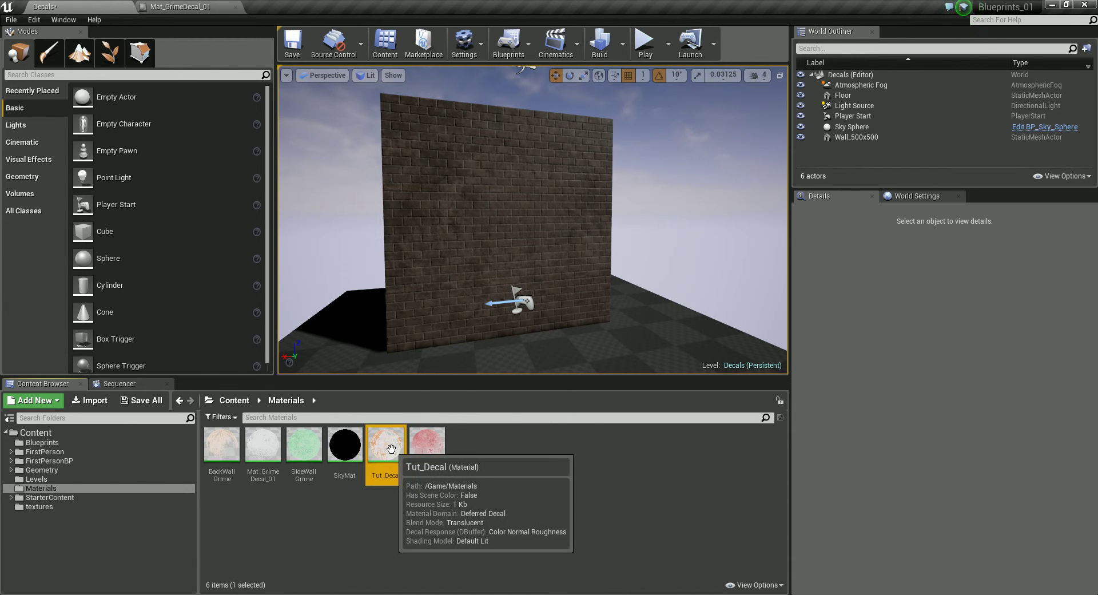
{"action": "left_click_drag", "start_coordinate": [393, 454], "coordinate": [509, 236]}
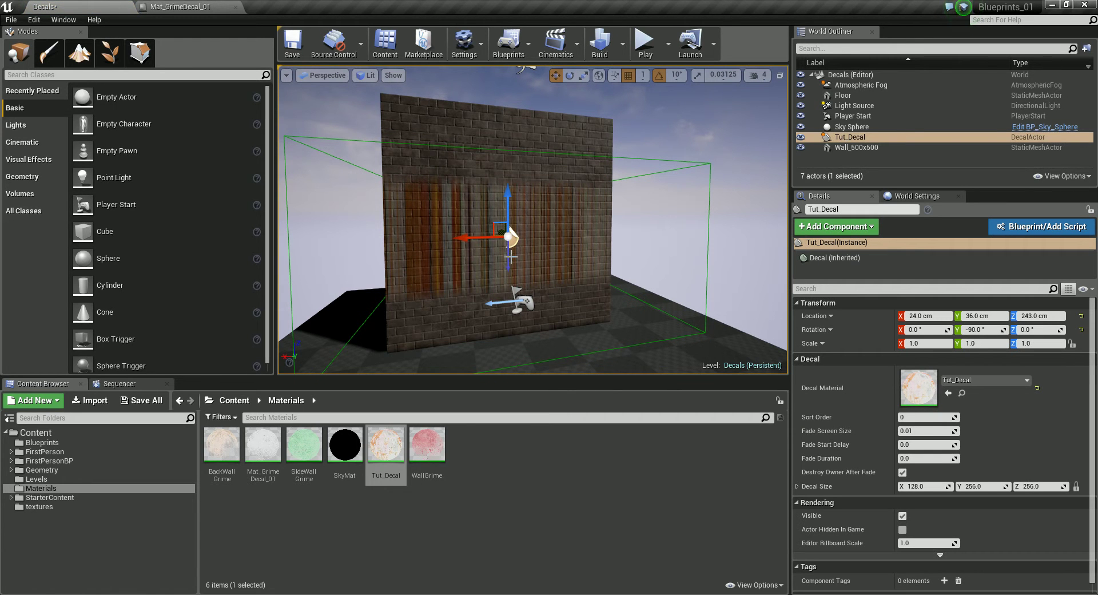
Rotate the decal to about 90° in X and -90° in Z and adjust its height to about 249 cm on the wall
{"action": "key", "text": "e"}
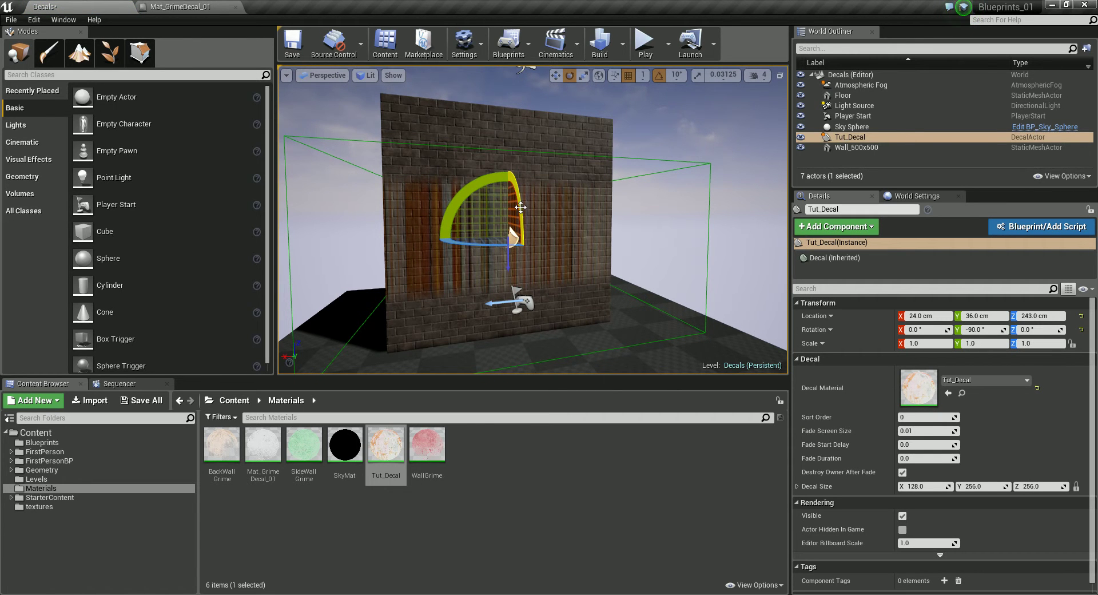
{"action": "mouse_move", "coordinate": [521, 213]}
{"action": "left_mouse_down"}
{"action": "mouse_move", "coordinate": [506, 230]}
{"action": "mouse_move", "coordinate": [513, 236]}
{"action": "mouse_move", "coordinate": [522, 215]}
{"action": "mouse_move", "coordinate": [508, 198]}
{"action": "left_mouse_up"}
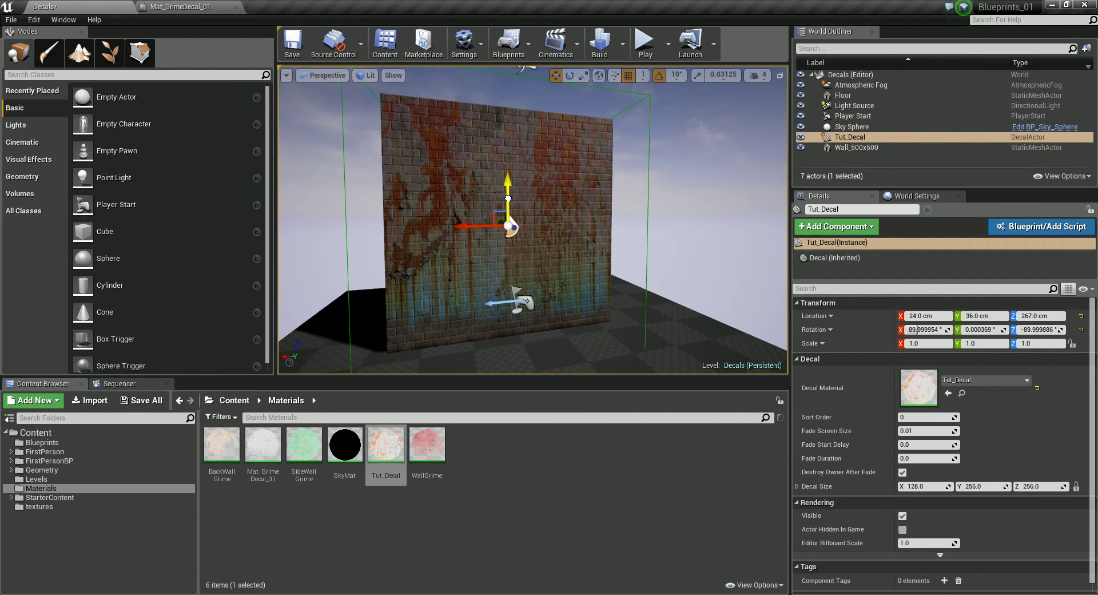
{"action": "left_click_drag", "start_coordinate": [612, 223], "coordinate": [528, 221], "text": "alt"}
{"action": "scroll", "coordinate": [712, 297], "scroll_direction": "down", "scroll_amount": 3}
Add a basic cube on the floor in front of the brick wall
{"action": "left_click_drag", "start_coordinate": [701, 299], "coordinate": [712, 306], "text": "alt"}
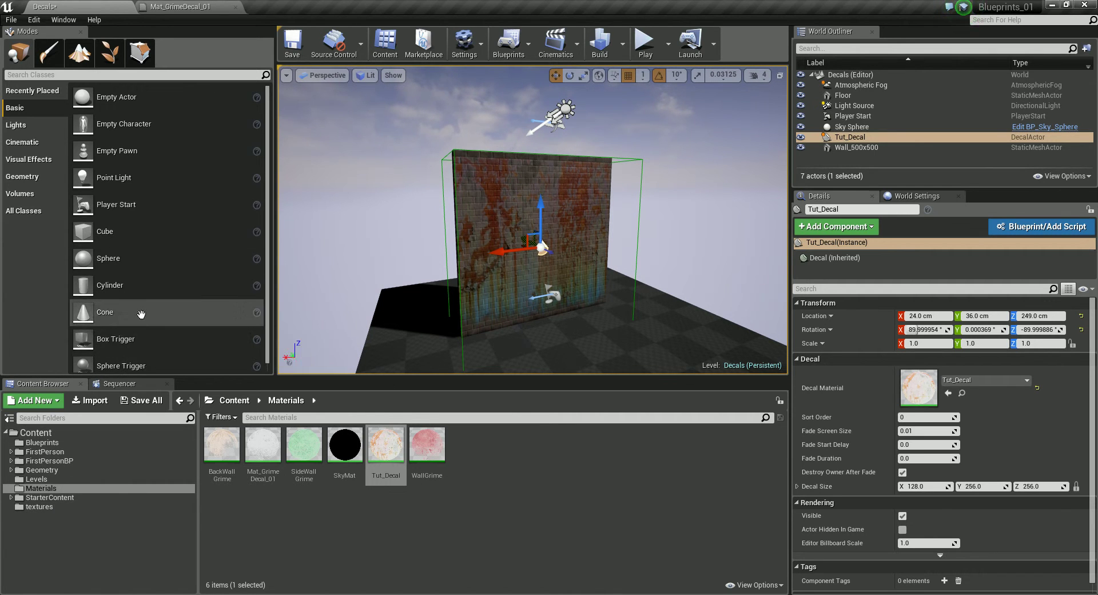
{"action": "left_click_drag", "start_coordinate": [82, 286], "coordinate": [519, 314]}
{"action": "right_click_drag", "start_coordinate": [627, 332], "coordinate": [675, 333]}
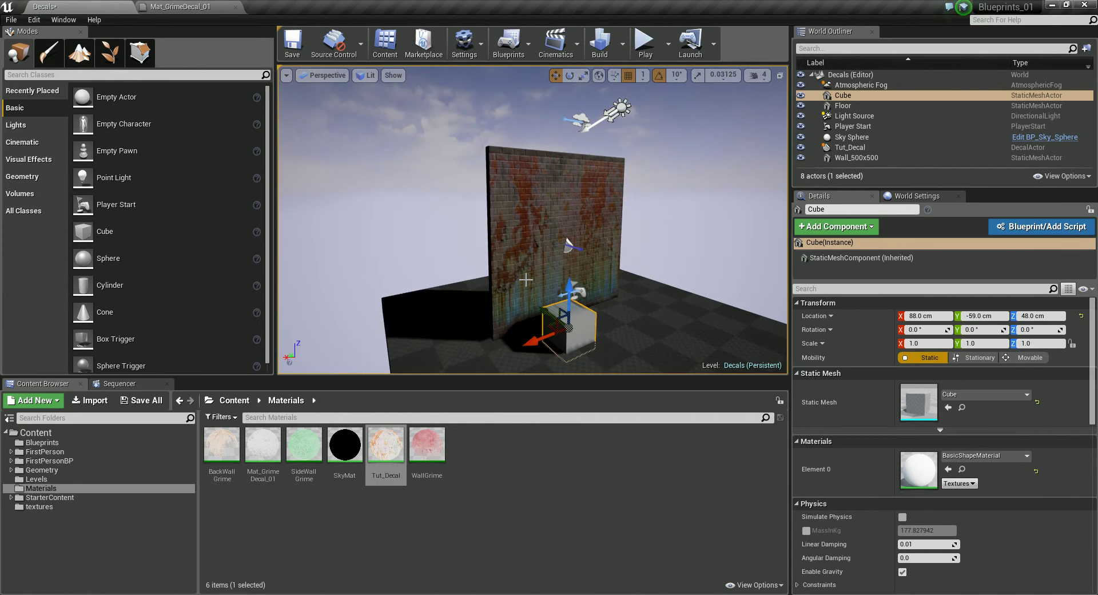
Move the decal along Y over the cube to about -80 cm and back towards the wall's rear to about 141 cm
{"action": "left_click", "coordinate": [568, 245]}
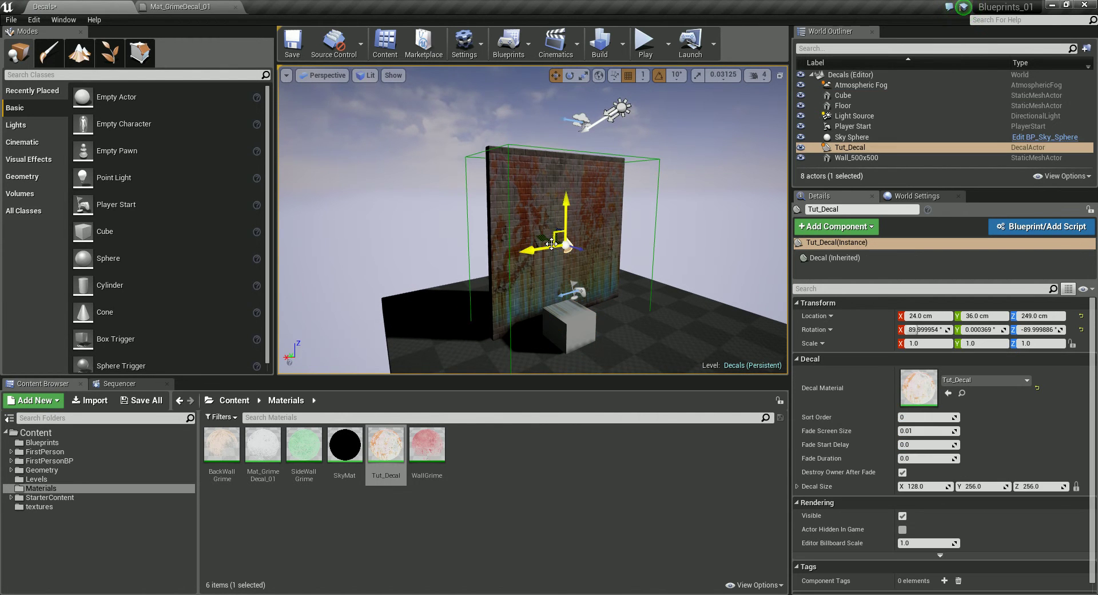
{"action": "mouse_move", "coordinate": [542, 238]}
{"action": "left_mouse_down"}
{"action": "mouse_move", "coordinate": [572, 254]}
{"action": "mouse_move", "coordinate": [561, 247]}
{"action": "left_mouse_up"}
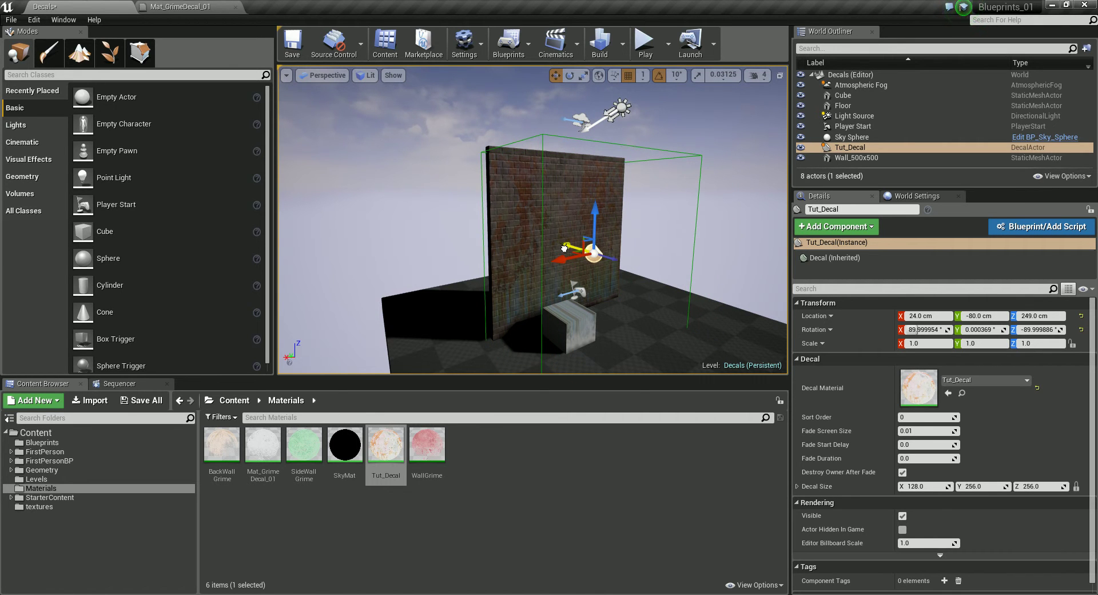
{"action": "left_click_drag", "start_coordinate": [564, 247], "coordinate": [526, 224]}
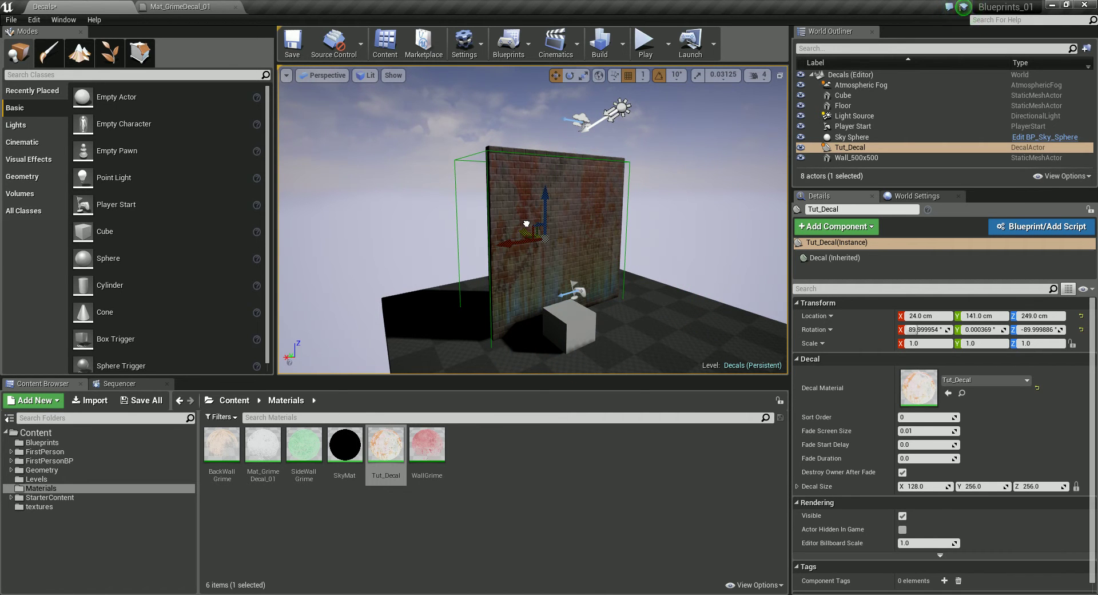
Scale the decal's projection depth in X to about 0.09 and move it into the wall at Y about 34 cm
{"action": "right_click_drag", "start_coordinate": [529, 253], "coordinate": [579, 286]}
{"action": "key", "text": "r"}
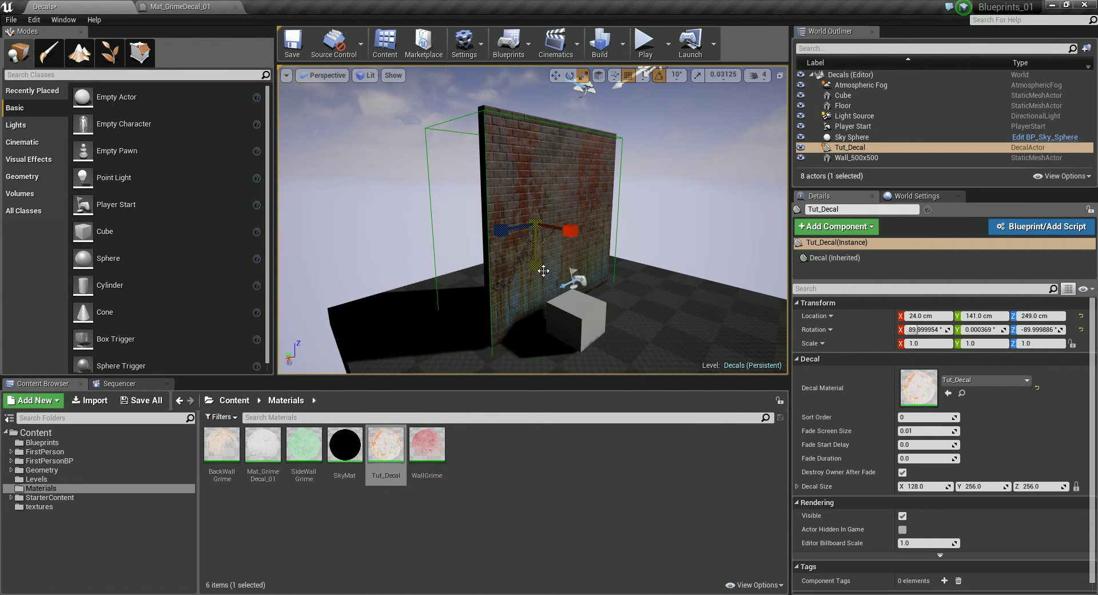
{"action": "left_click_drag", "start_coordinate": [581, 238], "coordinate": [541, 244]}
{"action": "key", "text": "w"}
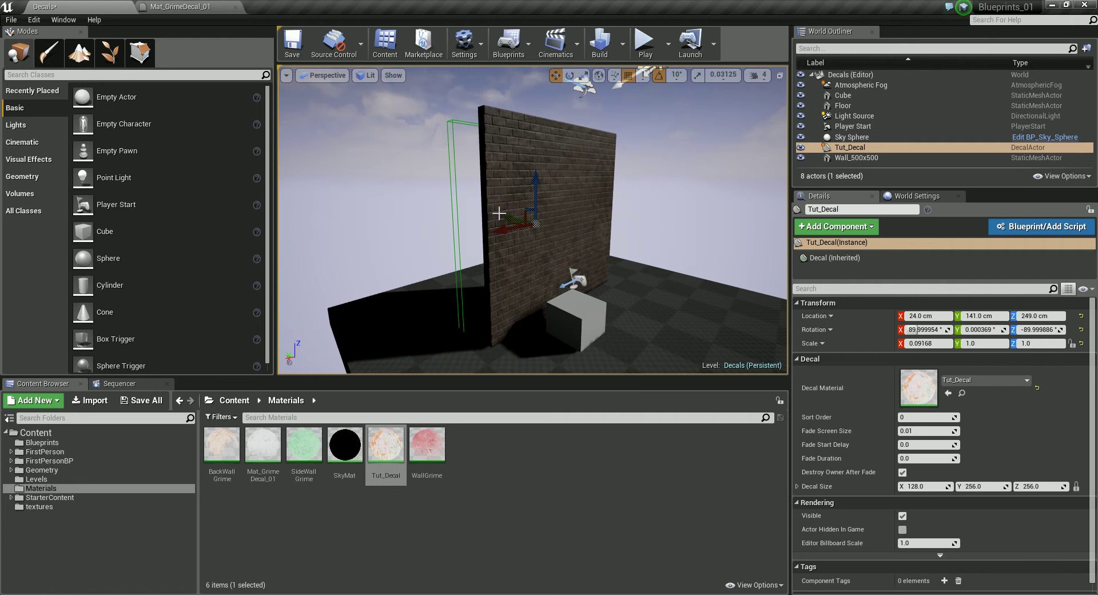
{"action": "left_click_drag", "start_coordinate": [499, 213], "coordinate": [528, 225]}
Align the decal with the wall at about X 15 cm and Z 261 cm and scale it in Z to about 0.97
{"action": "key", "text": "d"}
{"action": "right_click_drag", "start_coordinate": [626, 294], "coordinate": [572, 294]}
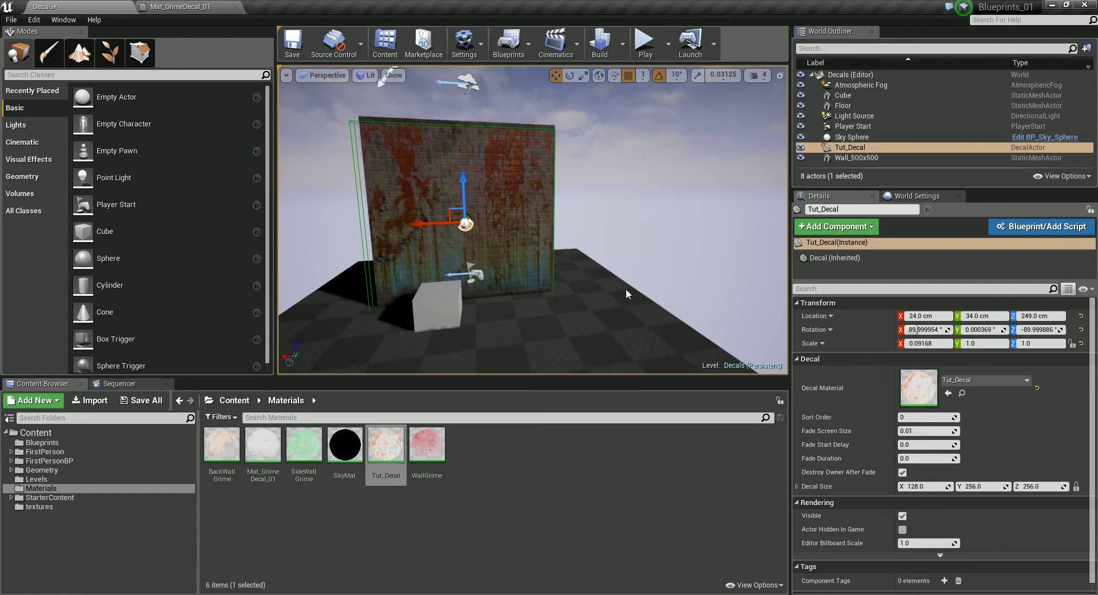
{"action": "scroll", "coordinate": [626, 290], "scroll_direction": "up", "scroll_amount": 3}
{"action": "middle_click_drag", "start_coordinate": [631, 290], "coordinate": [580, 266]}
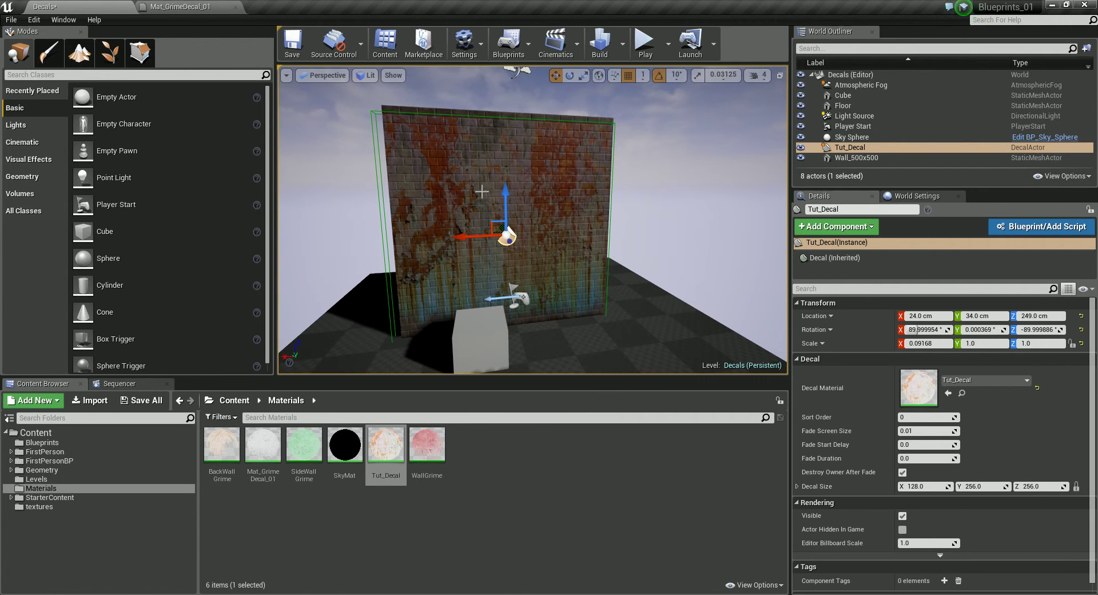
{"action": "mouse_move", "coordinate": [504, 201]}
{"action": "left_mouse_down"}
{"action": "mouse_move", "coordinate": [519, 232]}
{"action": "mouse_move", "coordinate": [521, 197]}
{"action": "left_mouse_up"}
{"action": "right_click_drag", "start_coordinate": [522, 198], "coordinate": [513, 197]}
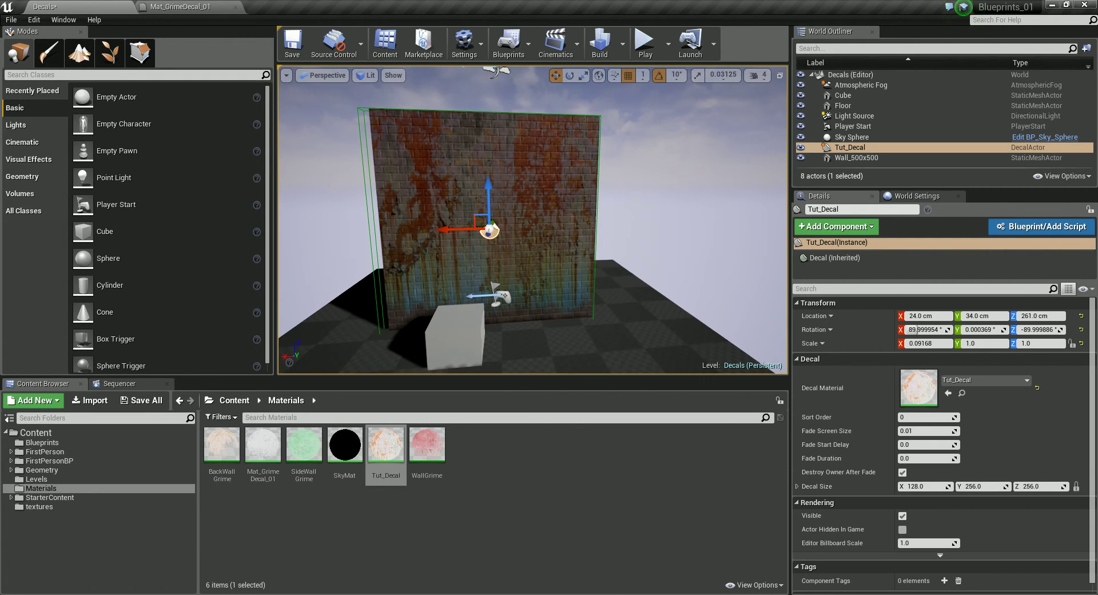
{"action": "left_click_drag", "start_coordinate": [461, 231], "coordinate": [465, 229]}
{"action": "right_click_drag", "start_coordinate": [465, 228], "coordinate": [475, 236]}
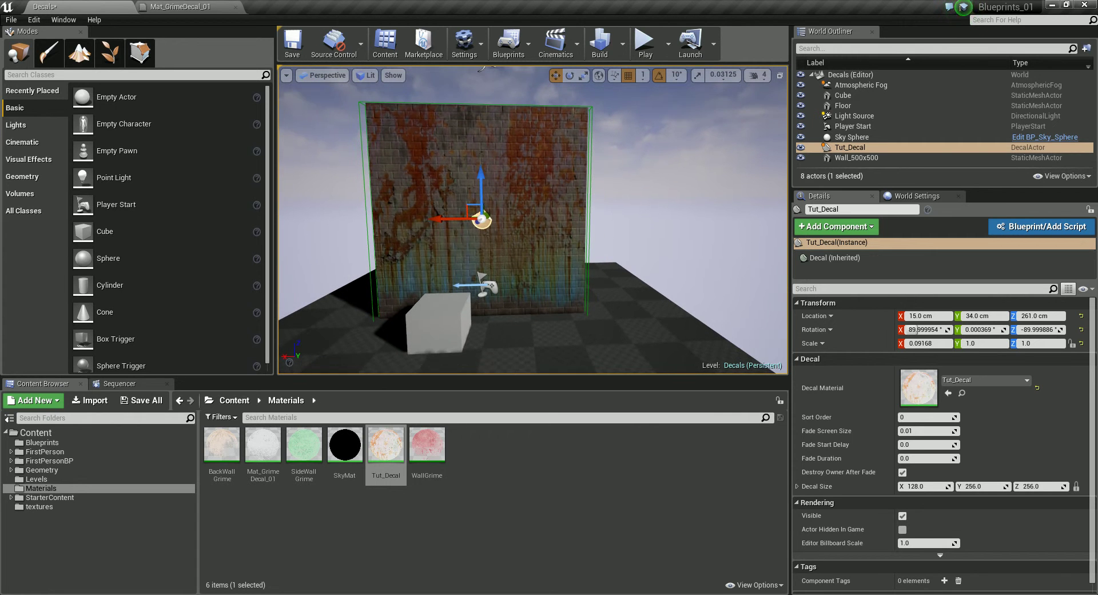
{"action": "key", "text": "r"}
{"action": "left_click_drag", "start_coordinate": [439, 221], "coordinate": [436, 221]}
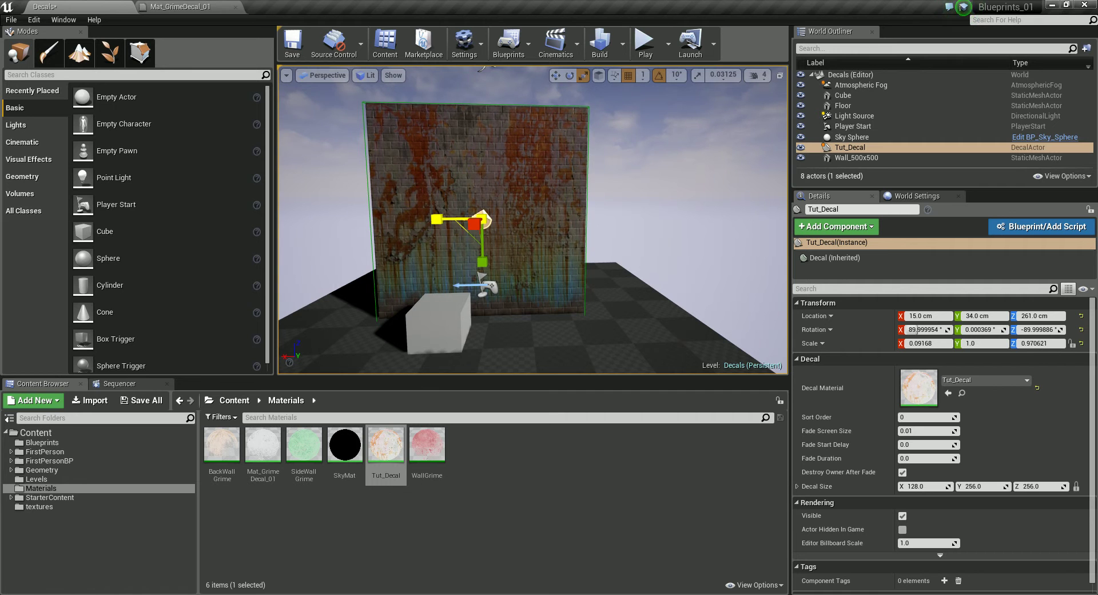
Scale the decal in Y to about 0.6 and raise it to Z about 361 cm on the wall's upper part
{"action": "mouse_move", "coordinate": [572, 261]}
{"action": "left_mouse_down", "text": "alt"}
{"action": "mouse_move", "coordinate": [617, 287]}
{"action": "mouse_move", "coordinate": [596, 318]}
{"action": "mouse_move", "coordinate": [606, 324]}
{"action": "left_mouse_up", "text": "alt"}
{"action": "left_click_drag", "start_coordinate": [519, 266], "coordinate": [519, 260]}
{"action": "key", "text": "w"}
{"action": "left_click_drag", "start_coordinate": [519, 200], "coordinate": [518, 151]}
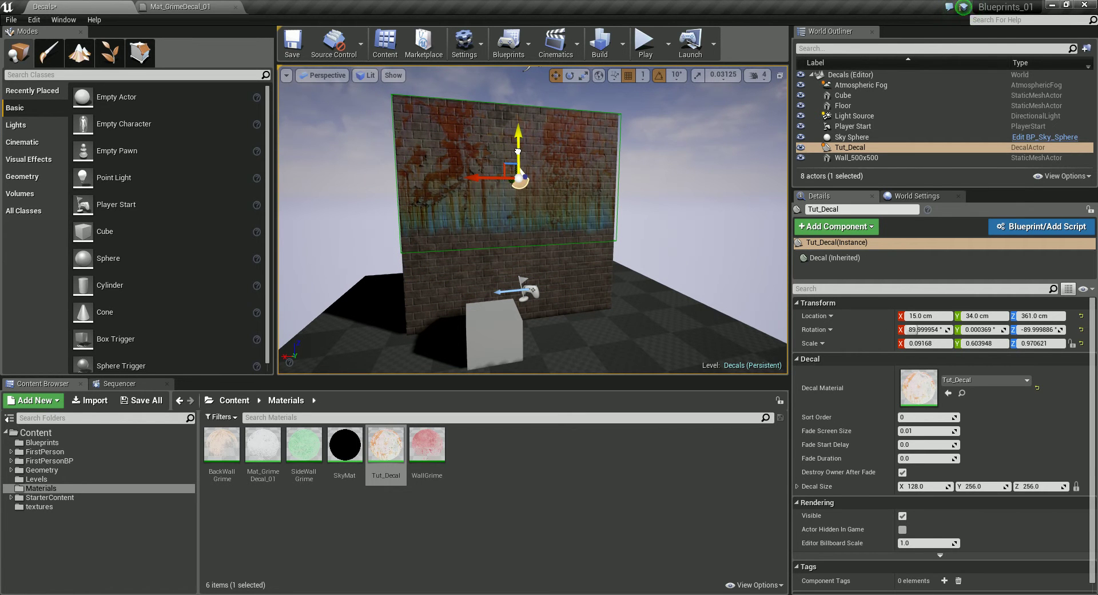
{"action": "left_click", "coordinate": [621, 316]}
{"action": "left_click", "coordinate": [661, 267]}
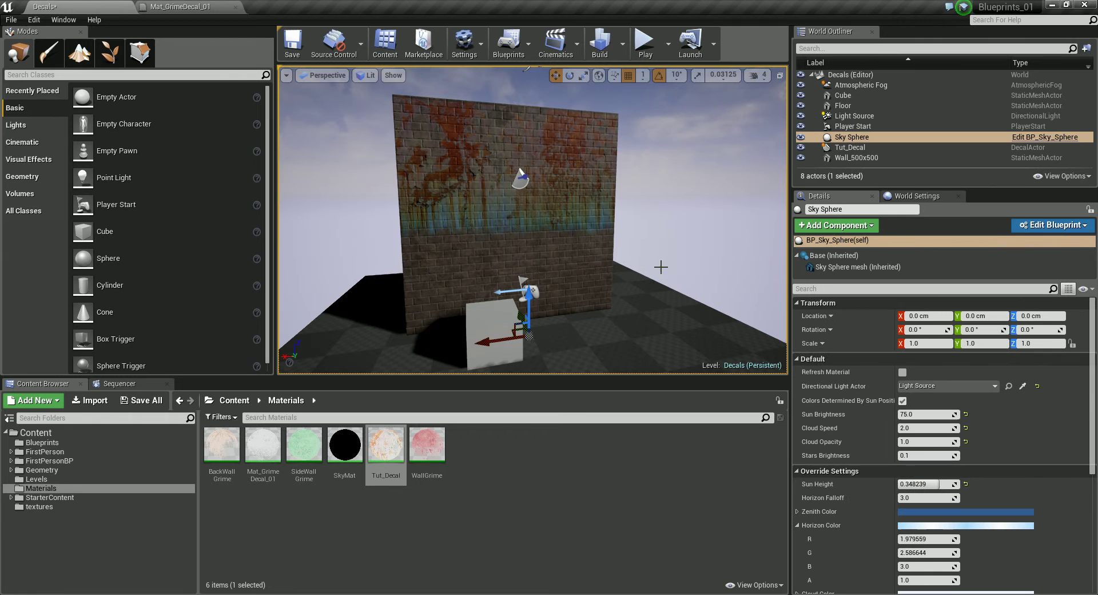
Undo the stray selections and the decal's last move and Y scaling
{"action": "key", "text": "ctrl+z"}
{"action": "key", "text": "ctrl+z"}
{"action": "key", "text": "ctrl+z"}
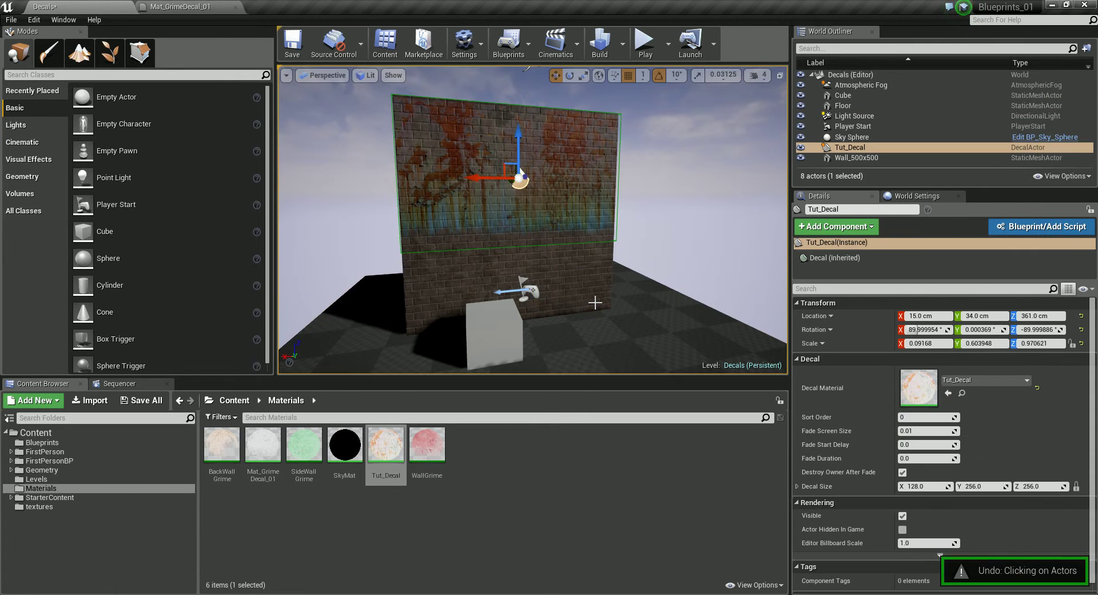
{"action": "key", "text": "ctrl+z"}
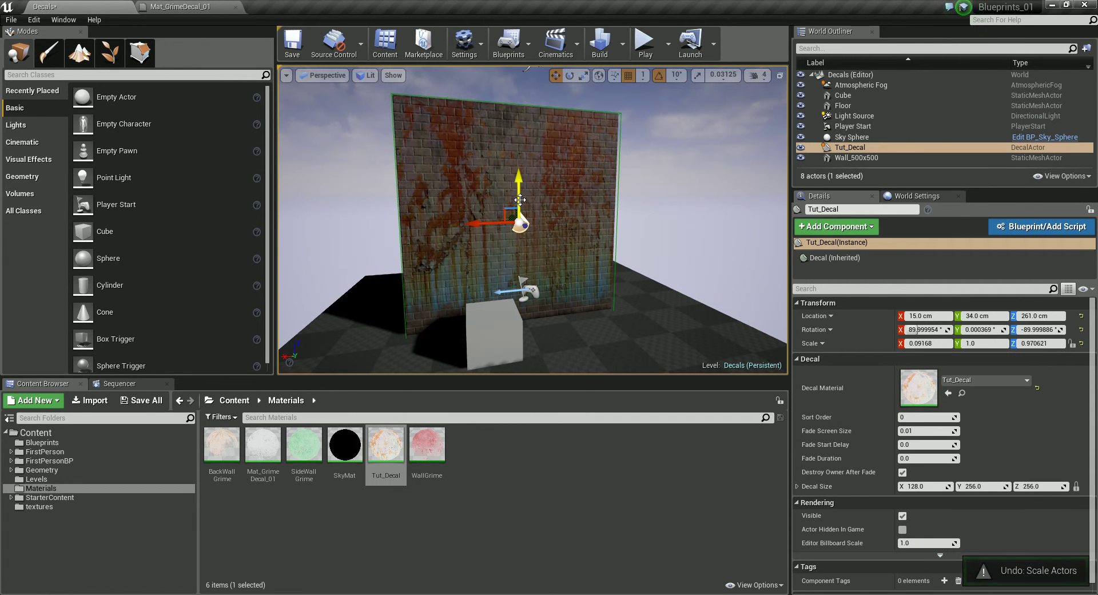
{"action": "left_click", "coordinate": [661, 266]}
{"action": "right_click_drag", "start_coordinate": [661, 266], "coordinate": [689, 264]}
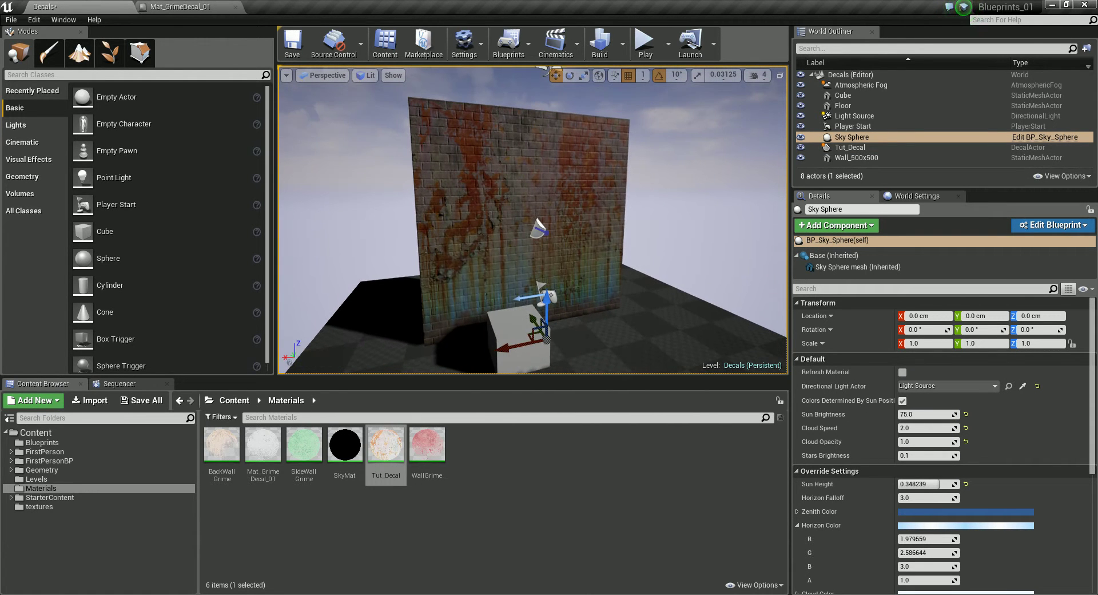
{"action": "right_click_drag", "start_coordinate": [570, 183], "coordinate": [589, 182]}
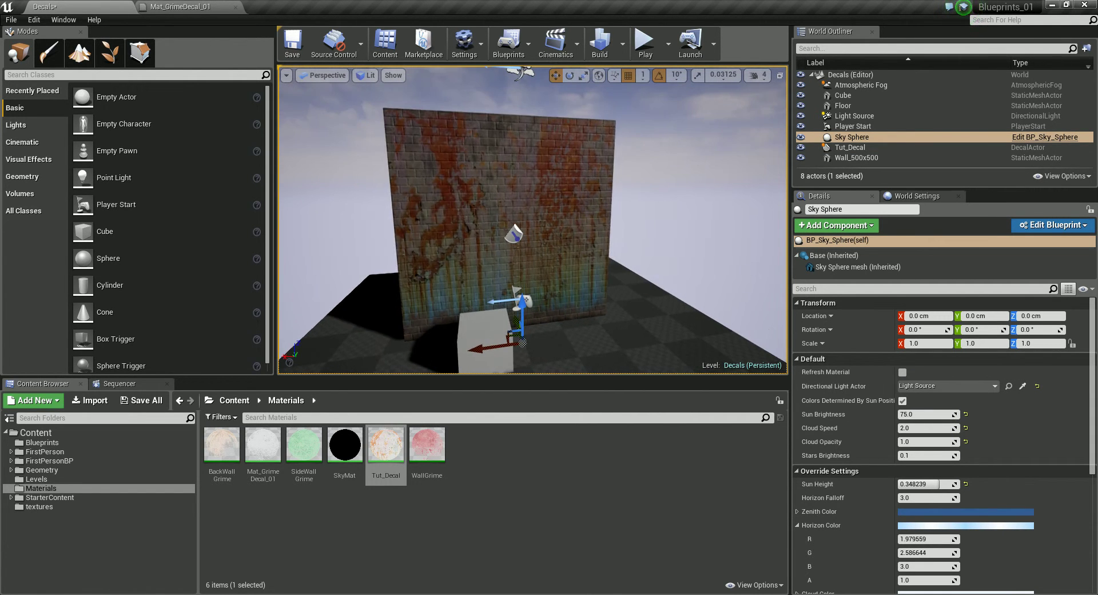
{"action": "mouse_move", "coordinate": [584, 245]}
{"action": "right_mouse_down"}
{"action": "mouse_move", "coordinate": [575, 244]}
{"action": "mouse_move", "coordinate": [587, 230]}
{"action": "right_mouse_up"}
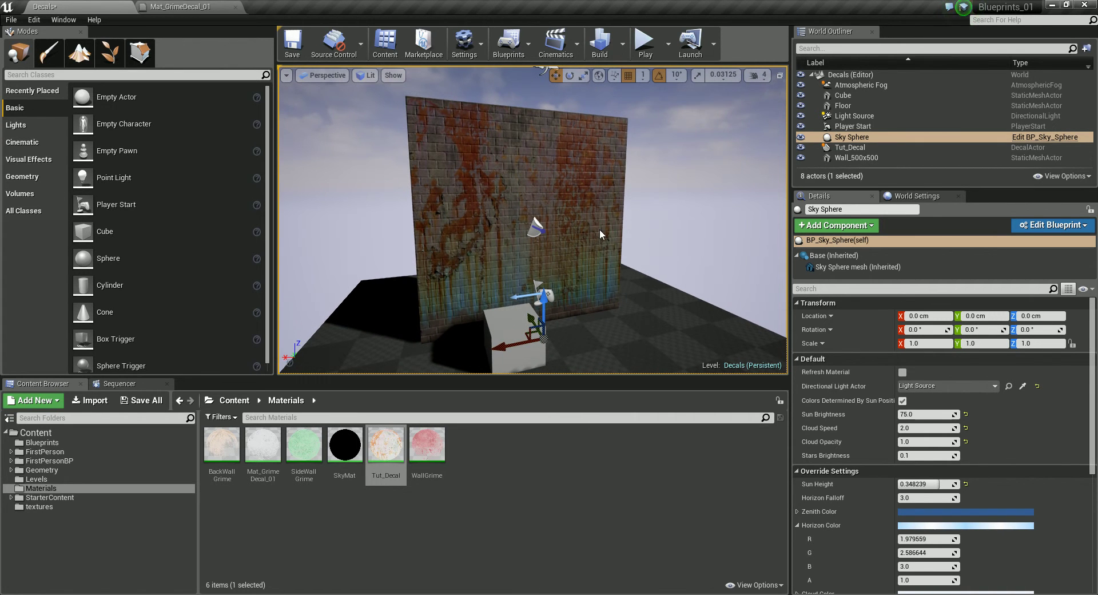
Reopen the Tut_Decal material for editing and move its editor window aside
{"action": "left_click", "coordinate": [501, 563]}
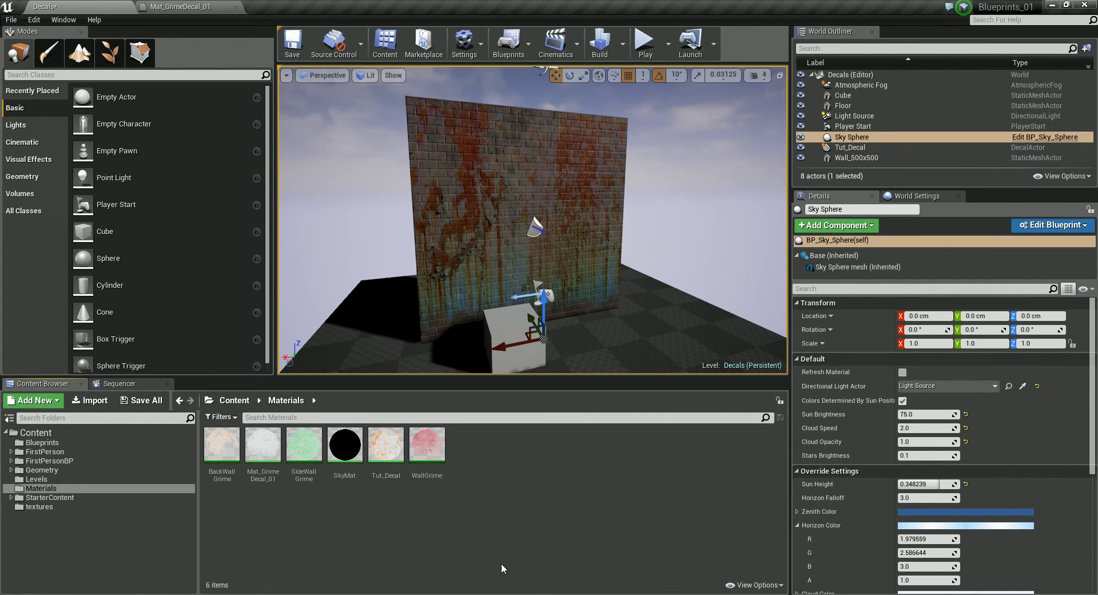
{"action": "double_click", "coordinate": [380, 443]}
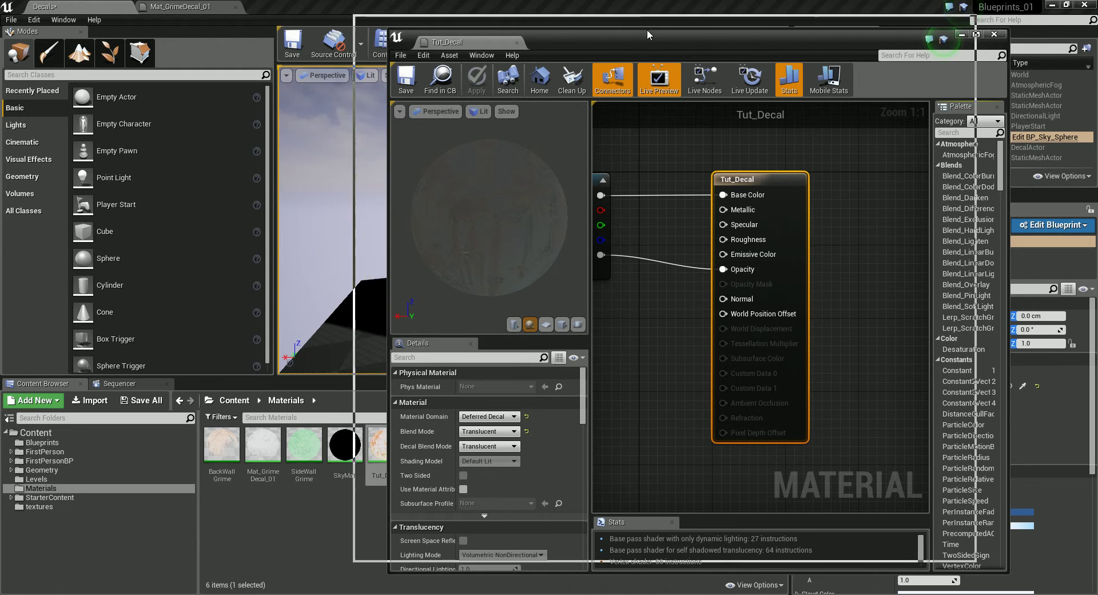
{"action": "left_click_drag", "start_coordinate": [647, 32], "coordinate": [593, 11]}
Move the Tut_Decal output node and the texture sample farther apart in the graph
{"action": "scroll", "coordinate": [722, 323], "scroll_direction": "down", "scroll_amount": 1}
{"action": "right_click_drag", "start_coordinate": [618, 308], "coordinate": [704, 306]}
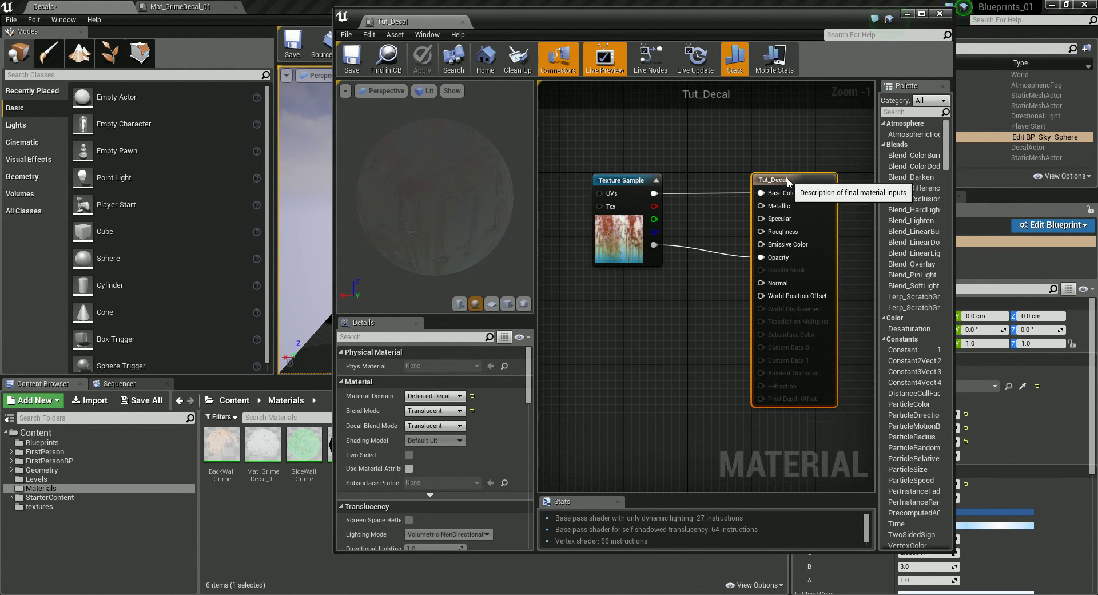
{"action": "left_click_drag", "start_coordinate": [766, 180], "coordinate": [791, 179]}
{"action": "left_click_drag", "start_coordinate": [630, 182], "coordinate": [614, 182]}
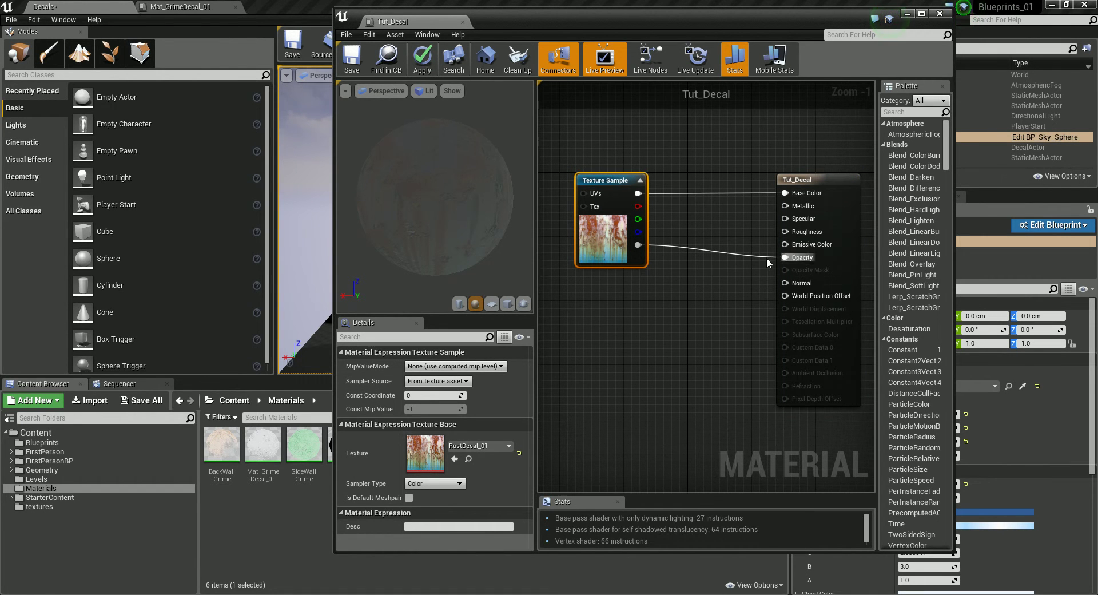
Shift the texture sample slightly away from the output node and add a Lerp node in the space below their connections
{"action": "left_click", "coordinate": [706, 296]}
{"action": "left_click_drag", "start_coordinate": [615, 181], "coordinate": [607, 180]}
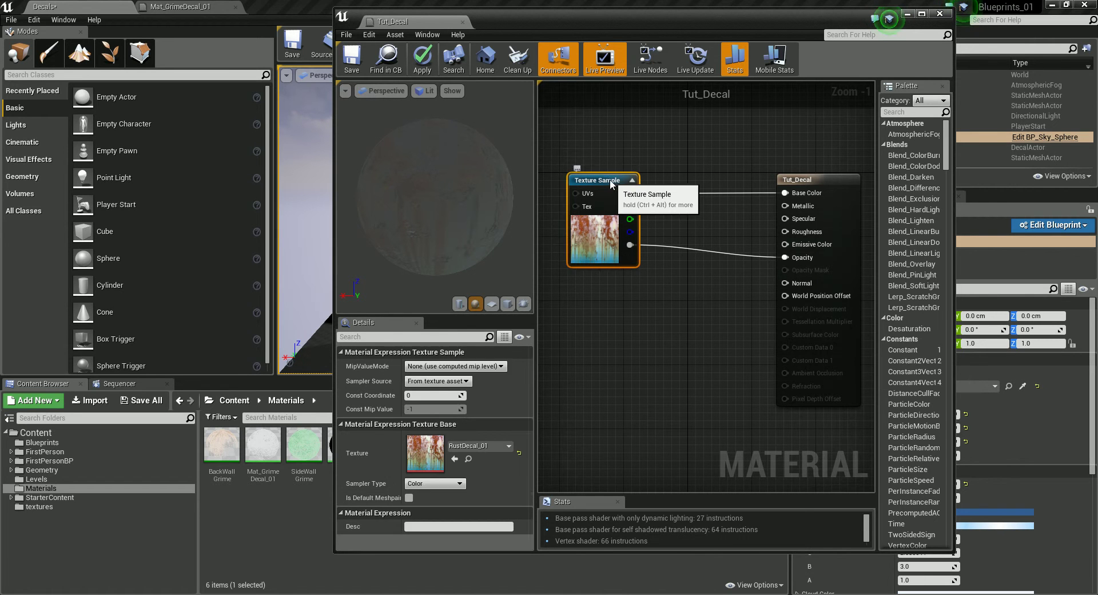
{"action": "left_click", "coordinate": [678, 381]}
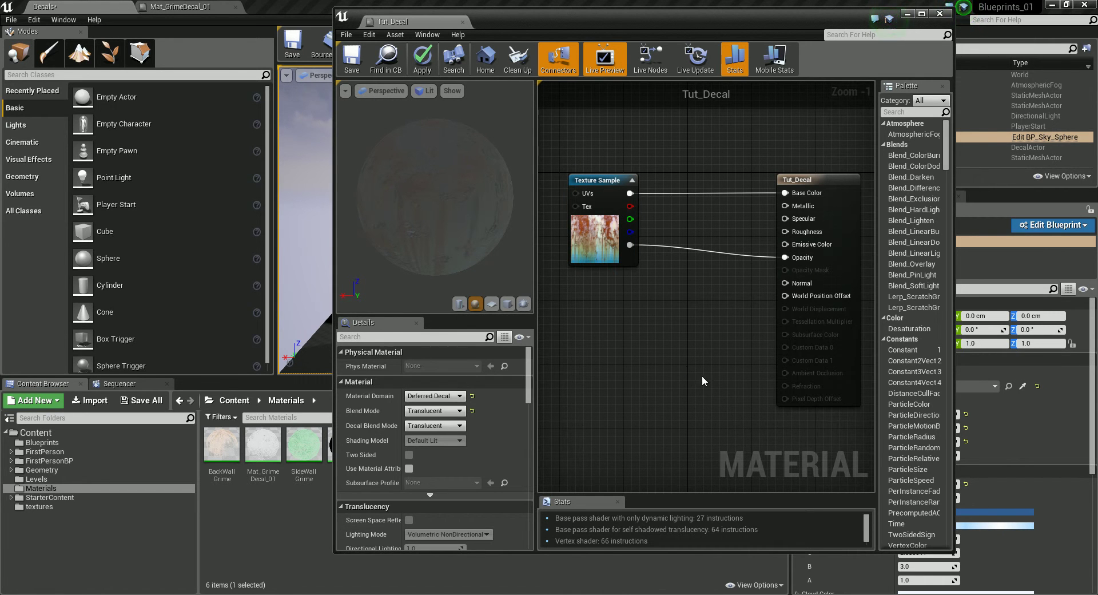
{"action": "left_click", "coordinate": [703, 334]}
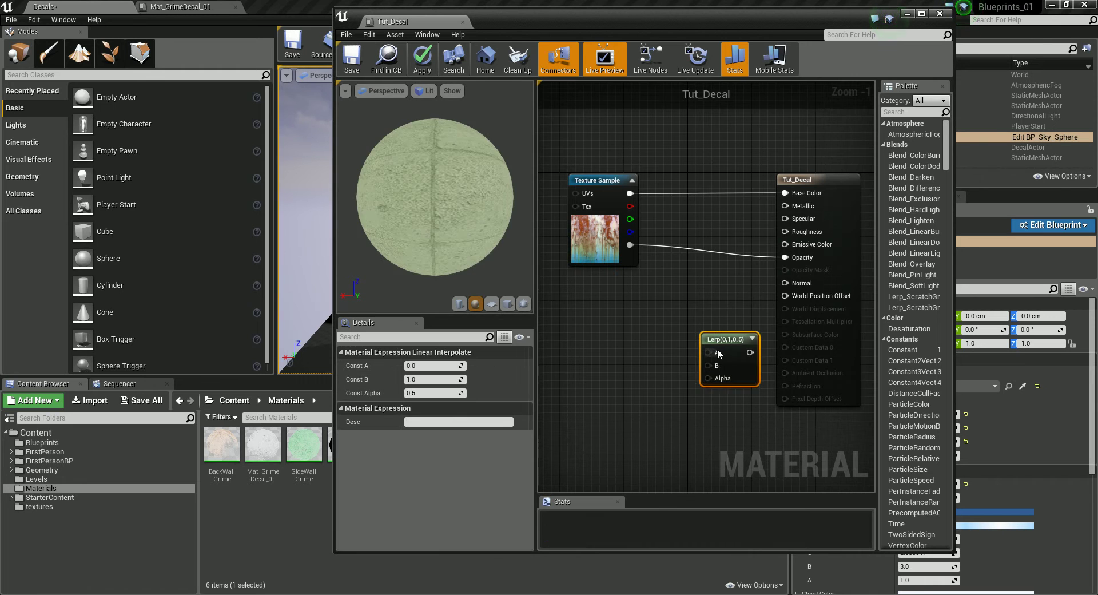
{"action": "left_click_drag", "start_coordinate": [731, 342], "coordinate": [717, 327]}
Search the available material nodes for "lerp" and dismiss the list
{"action": "right_click", "coordinate": [608, 334]}
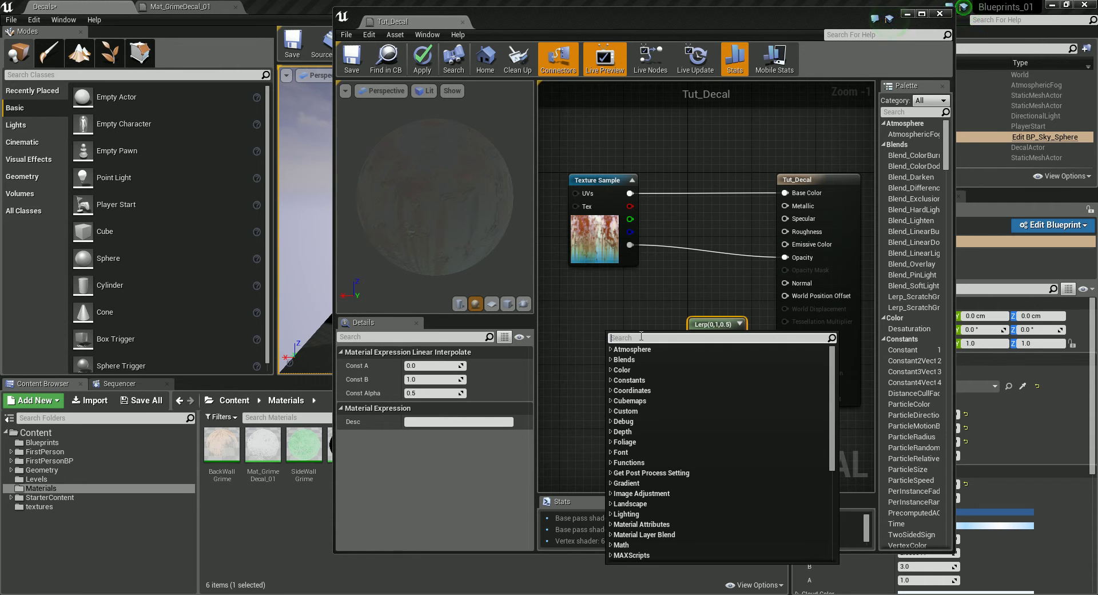
{"action": "type", "text": "lerp"}
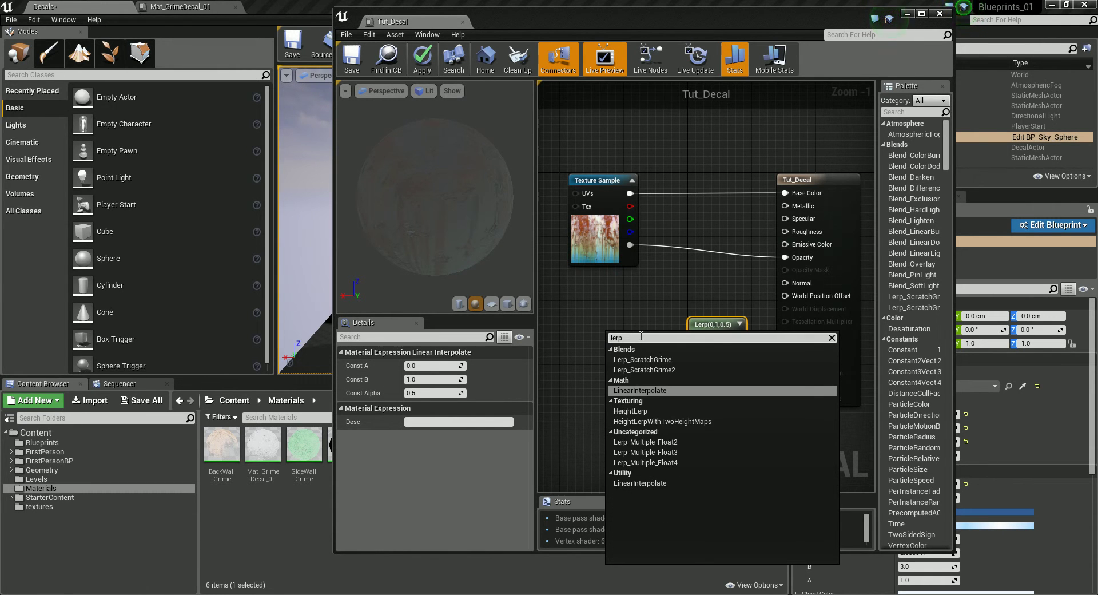
{"action": "left_click", "coordinate": [634, 286]}
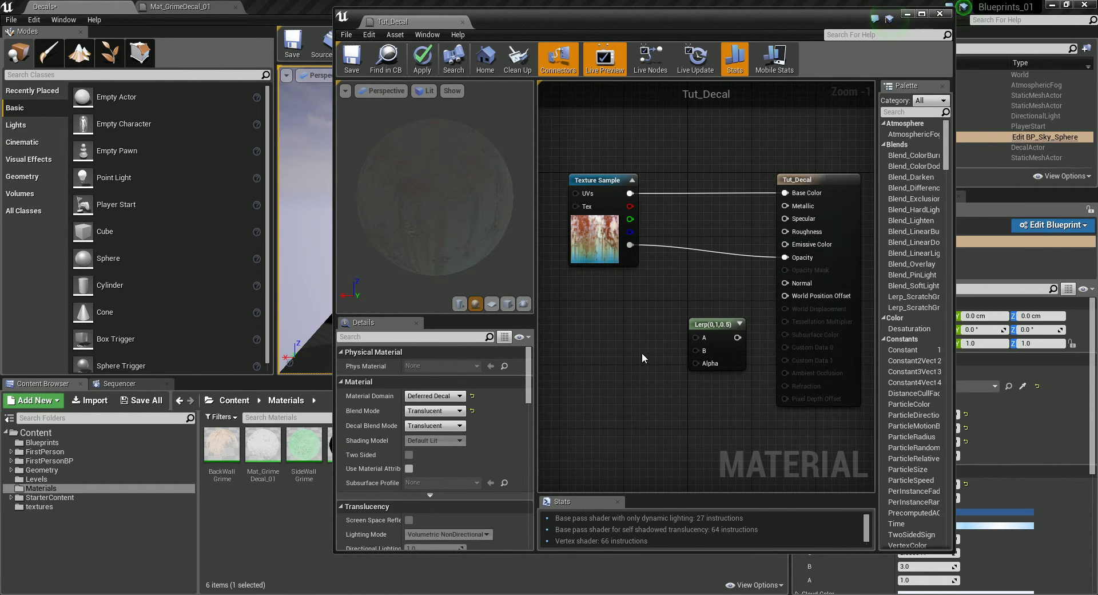
Move the Lerp node a little farther from the output node
{"action": "mouse_move", "coordinate": [709, 324]}
{"action": "left_mouse_down"}
{"action": "mouse_move", "coordinate": [663, 359]}
{"action": "mouse_move", "coordinate": [700, 323]}
{"action": "left_mouse_up"}
{"action": "left_click", "coordinate": [694, 346]}
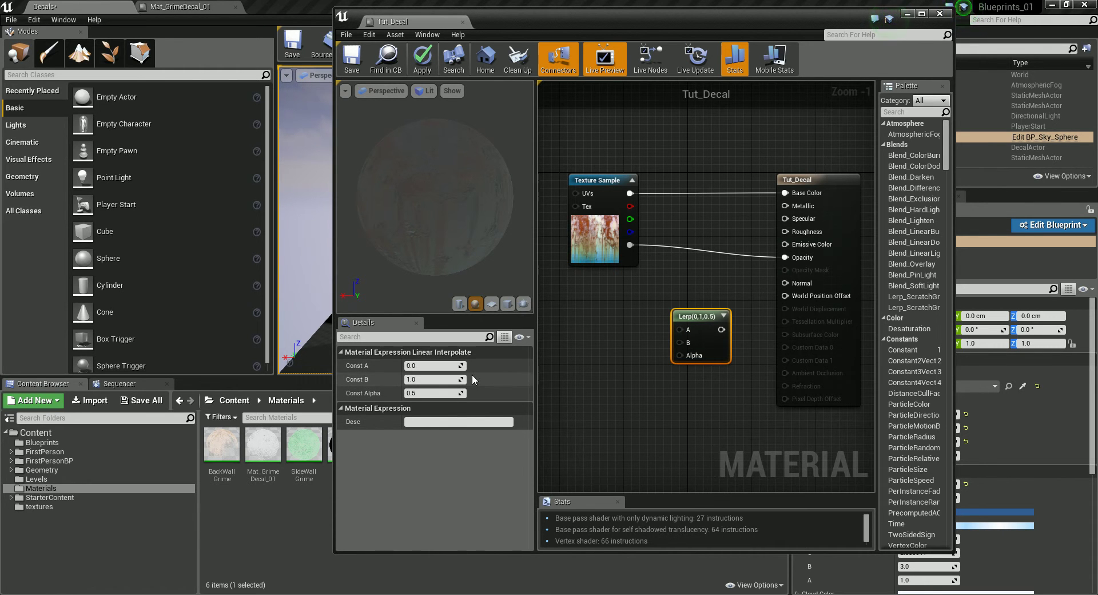
{"action": "left_click", "coordinate": [611, 364]}
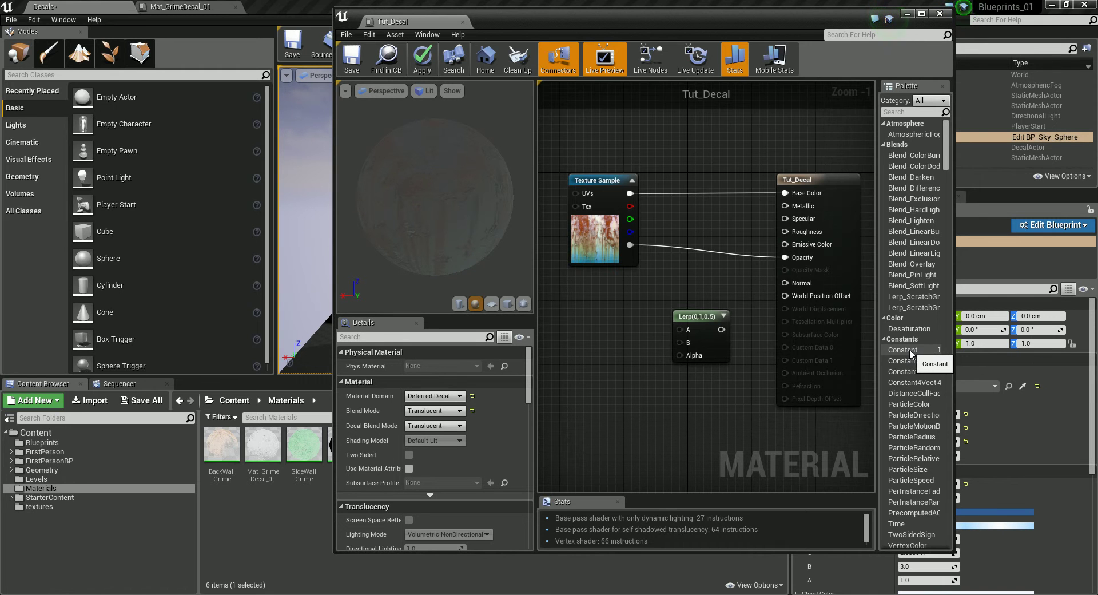
Add a Constant feeding the Lerp's B input, and route the texture's alpha channel through the Lerp's Alpha into Opacity
{"action": "left_click", "coordinate": [609, 332]}
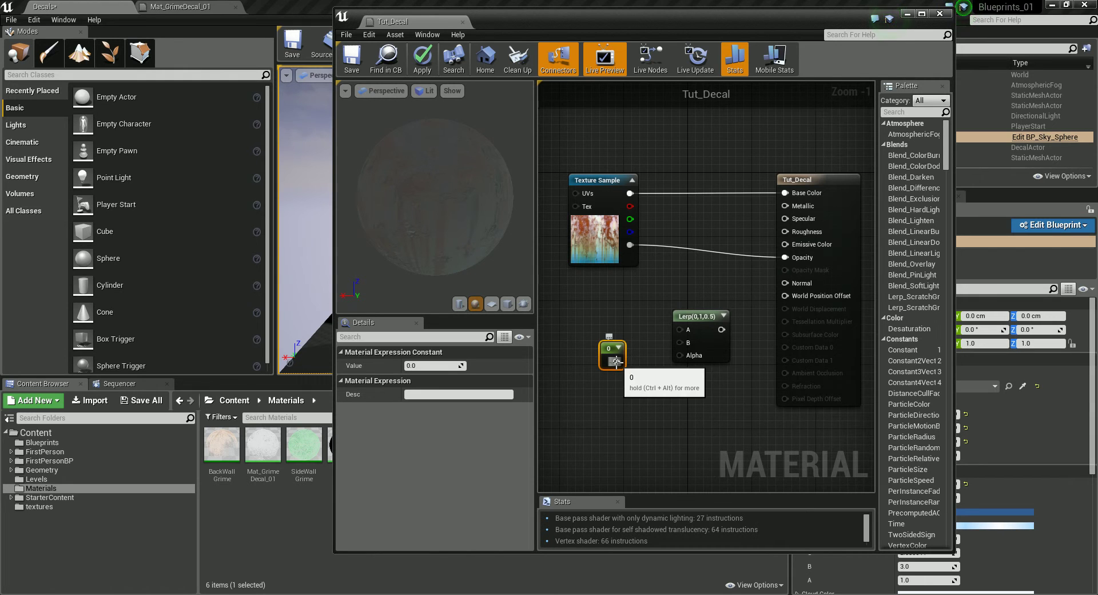
{"action": "left_click_drag", "start_coordinate": [616, 361], "coordinate": [679, 342]}
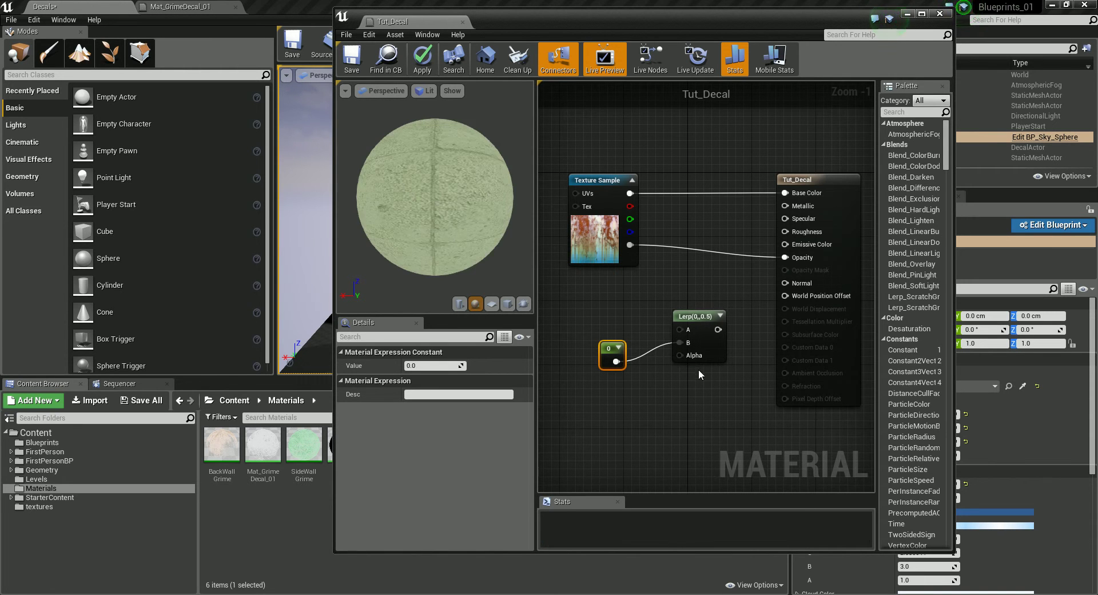
{"action": "left_click_drag", "start_coordinate": [631, 245], "coordinate": [785, 257]}
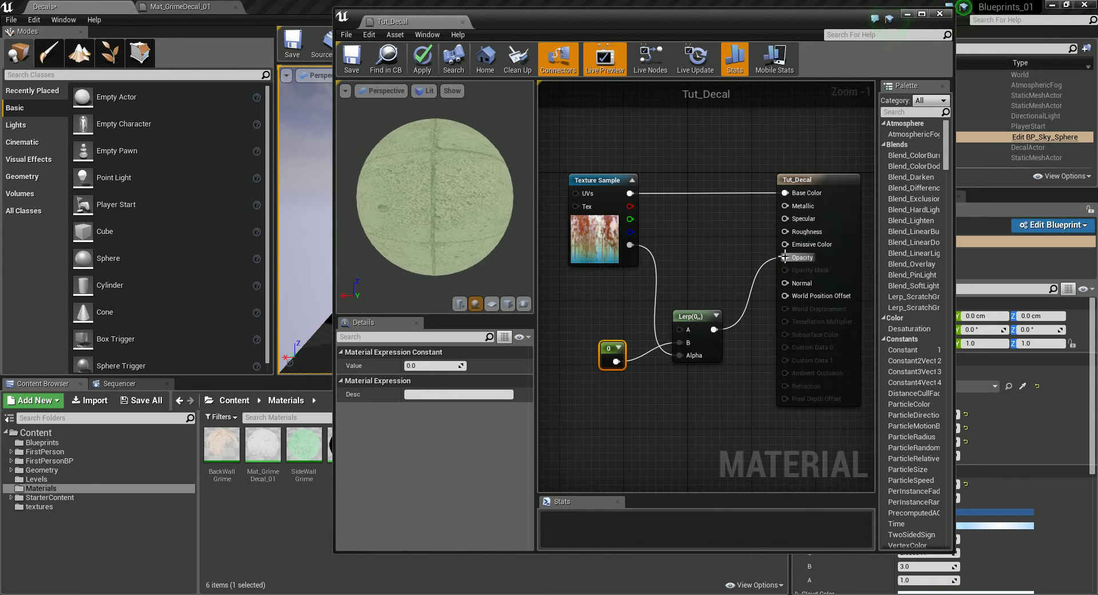
{"action": "left_click", "coordinate": [697, 332]}
{"action": "left_click_drag", "start_coordinate": [697, 331], "coordinate": [704, 331]}
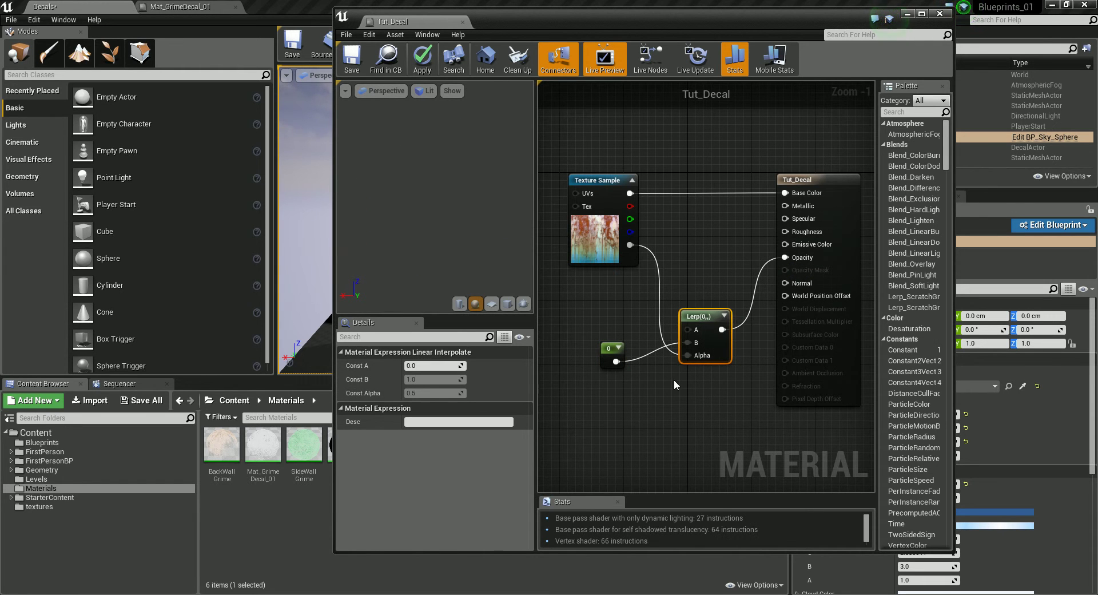
Set the Constant node's value to 1 and rotate the preview sphere to inspect the decal
{"action": "left_click", "coordinate": [615, 351]}
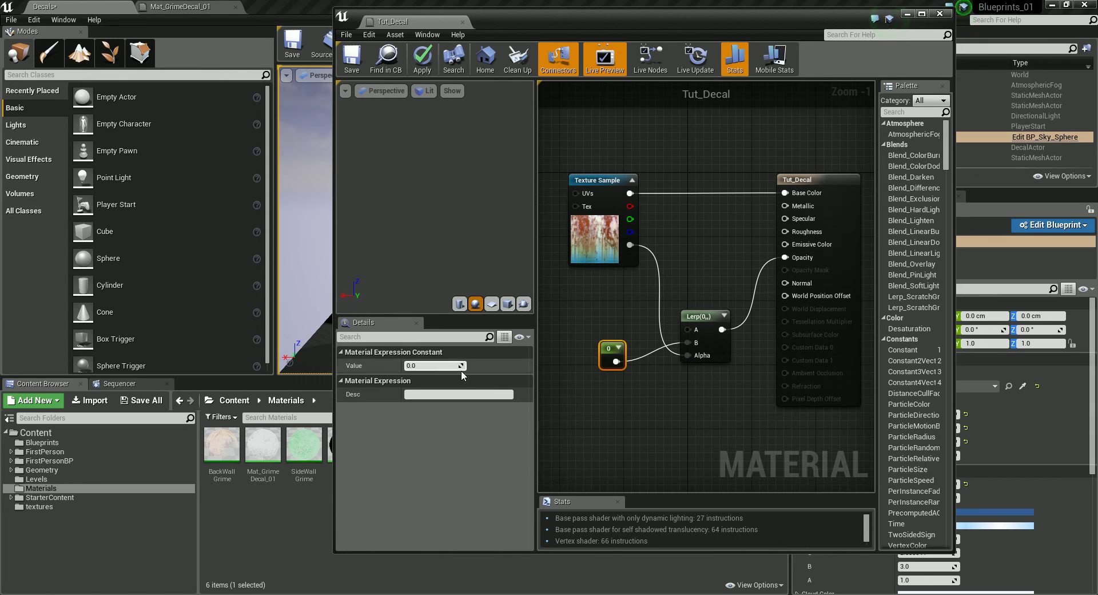
{"action": "left_click", "coordinate": [418, 372]}
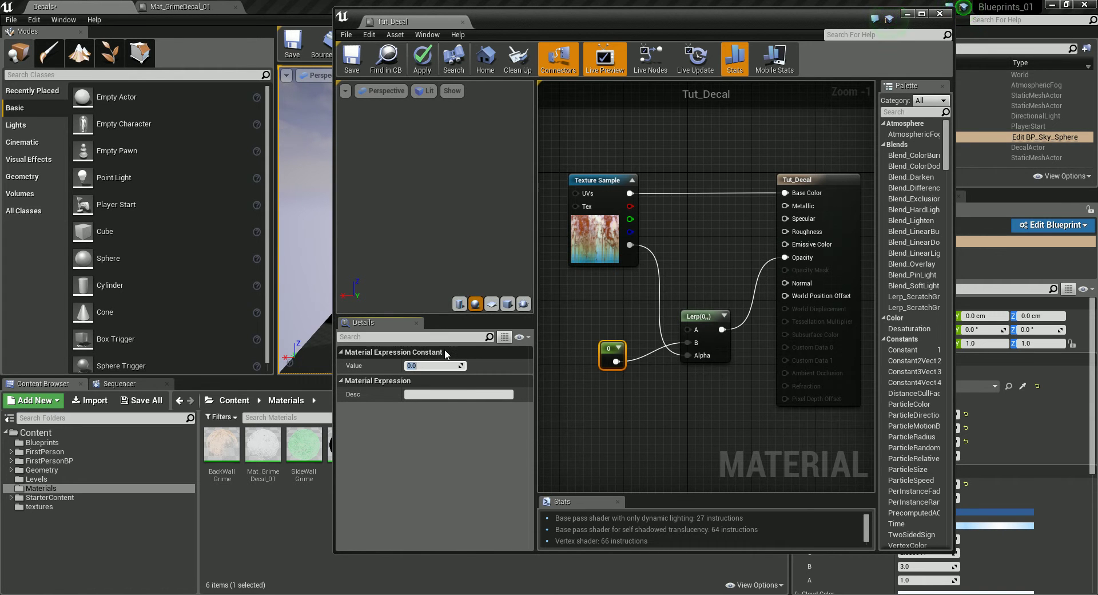
{"action": "type", "text": "1"}
{"action": "key", "text": "Return"}
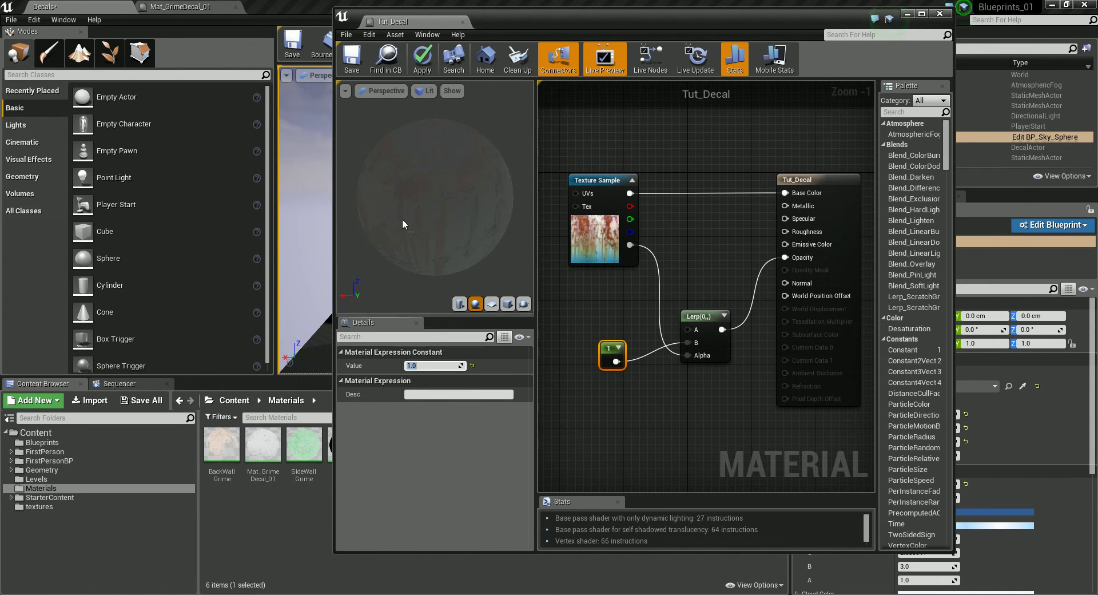
{"action": "mouse_move", "coordinate": [490, 230]}
{"action": "left_mouse_down"}
{"action": "mouse_move", "coordinate": [515, 230]}
{"action": "mouse_move", "coordinate": [490, 230]}
{"action": "left_mouse_up"}
Set the Constant node's value to 0.5 and inspect the fainter decal on the preview sphere
{"action": "left_click", "coordinate": [414, 362]}
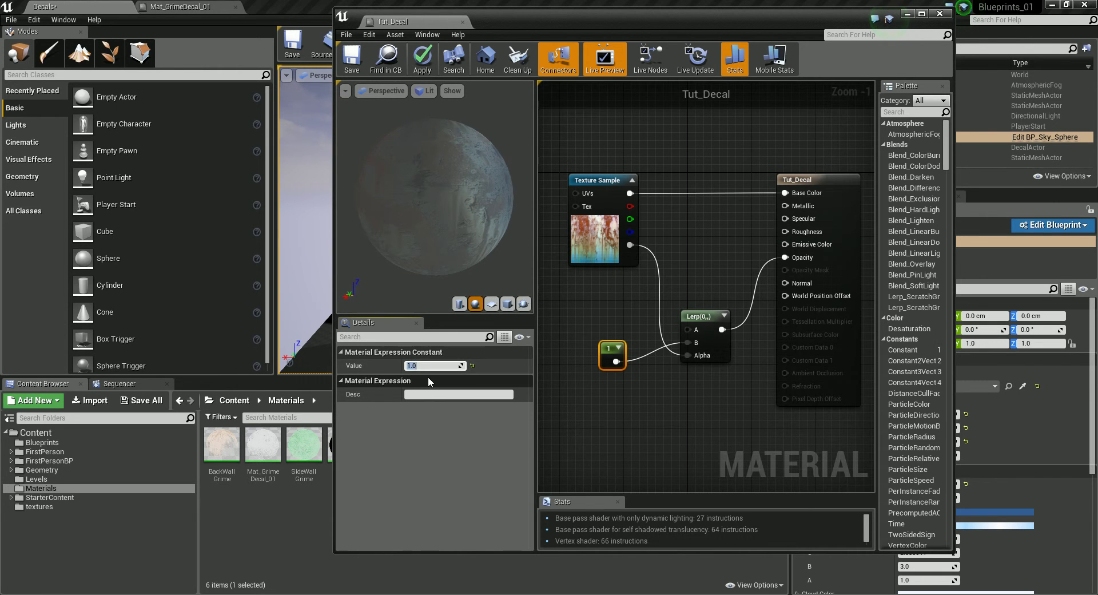
{"action": "type", "text": "0.5"}
{"action": "key", "text": "Return"}
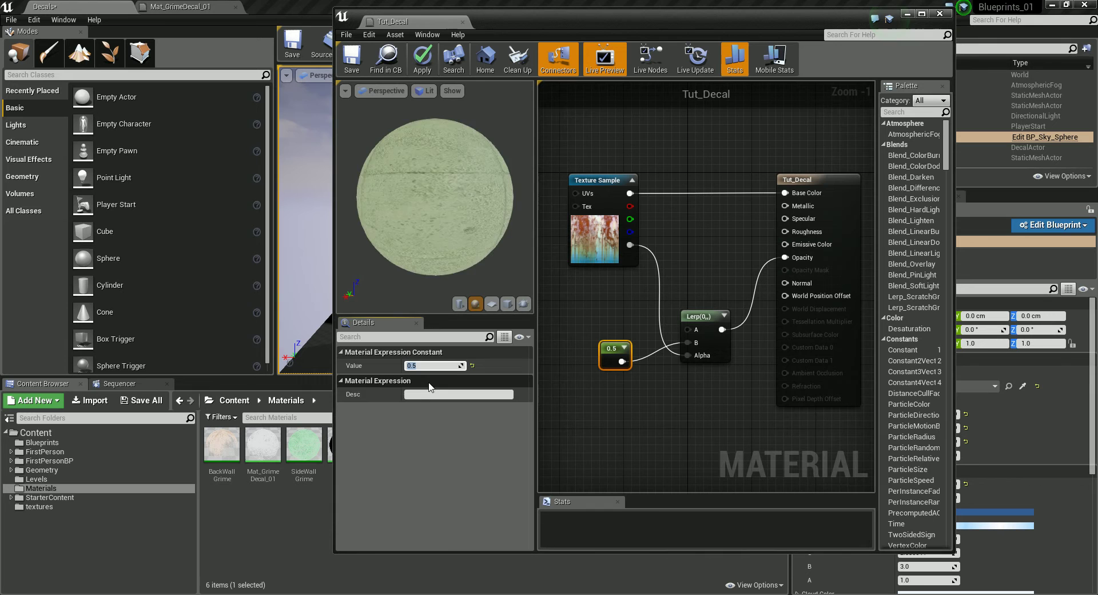
{"action": "left_click_drag", "start_coordinate": [491, 230], "coordinate": [478, 230]}
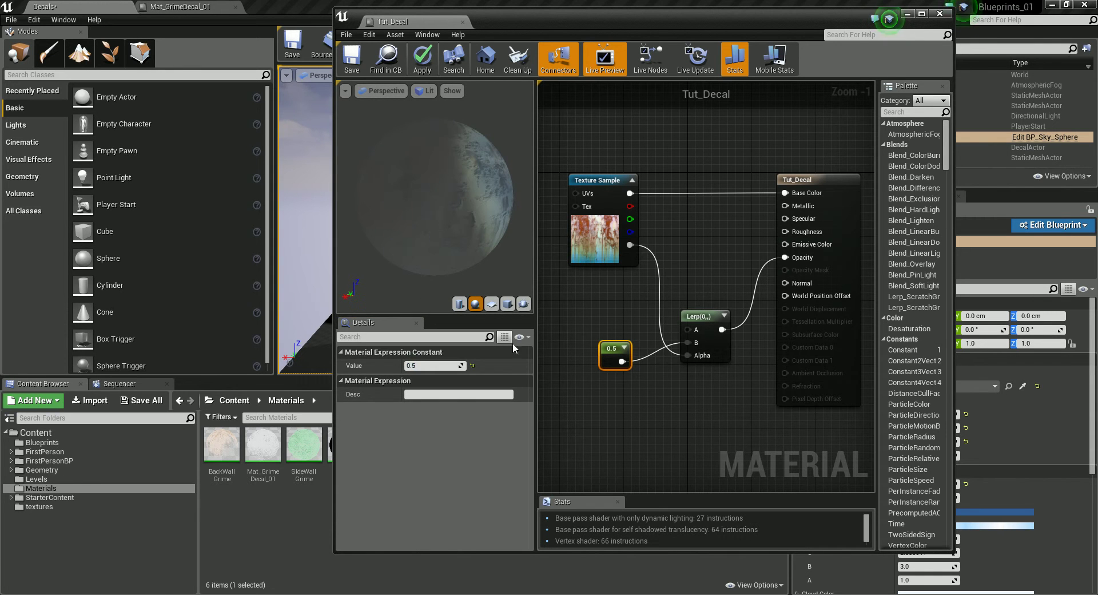
Set the Constant node's value back to 1.0 for comparison in the preview
{"action": "left_click", "coordinate": [411, 366]}
{"action": "type", "text": "1.0"}
{"action": "key", "text": "Return"}
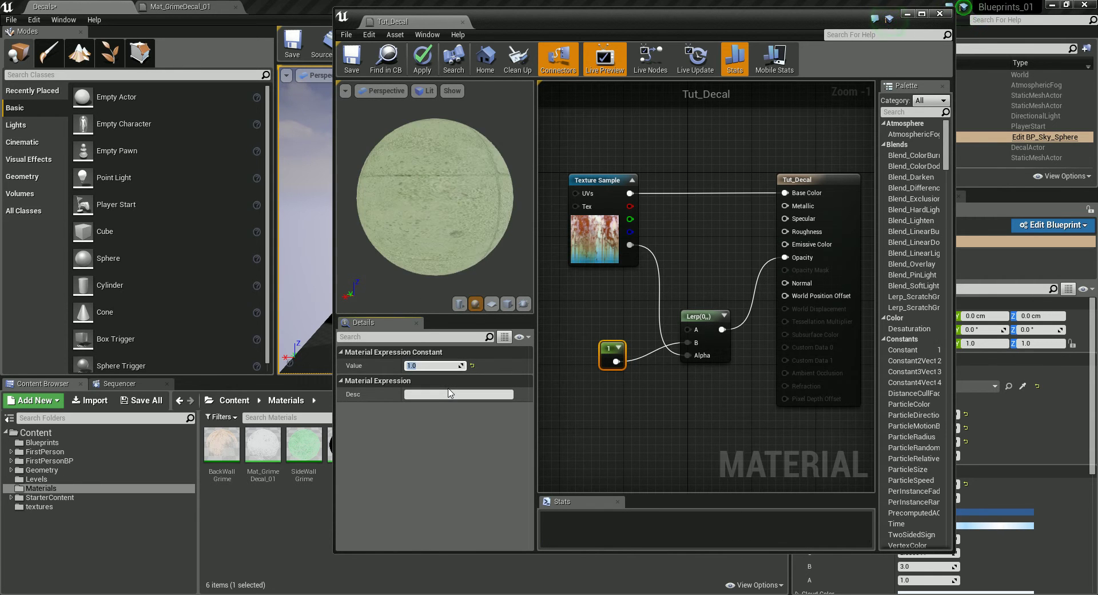
Try raising the Constant node's value to about 15.1 and 53.09, and bring it back down to 0
{"action": "left_click", "coordinate": [407, 367]}
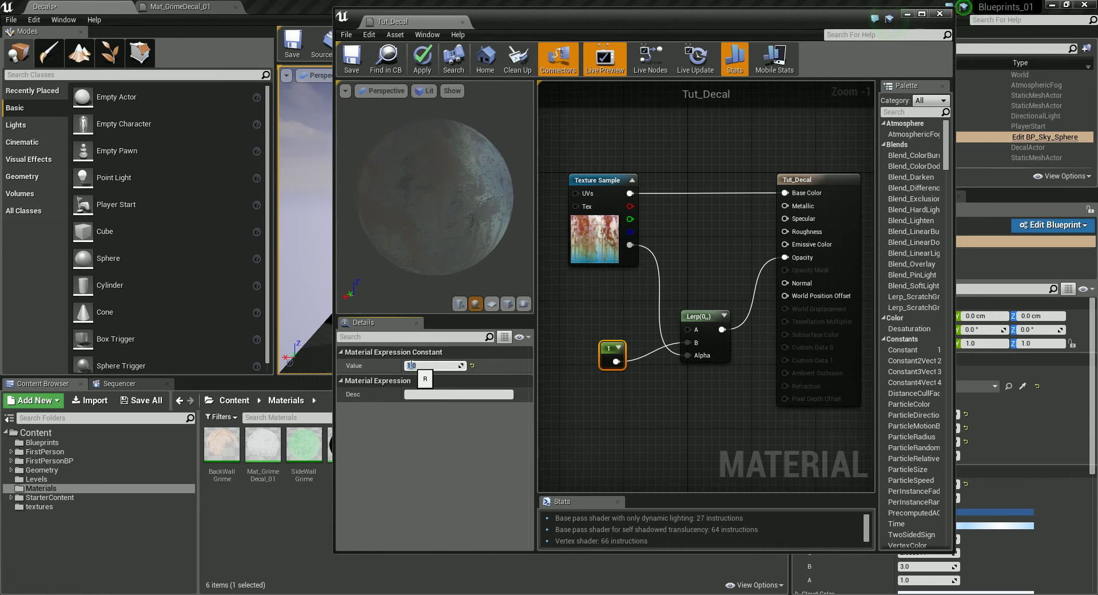
{"action": "left_click_drag", "start_coordinate": [461, 366], "coordinate": [624, 366]}
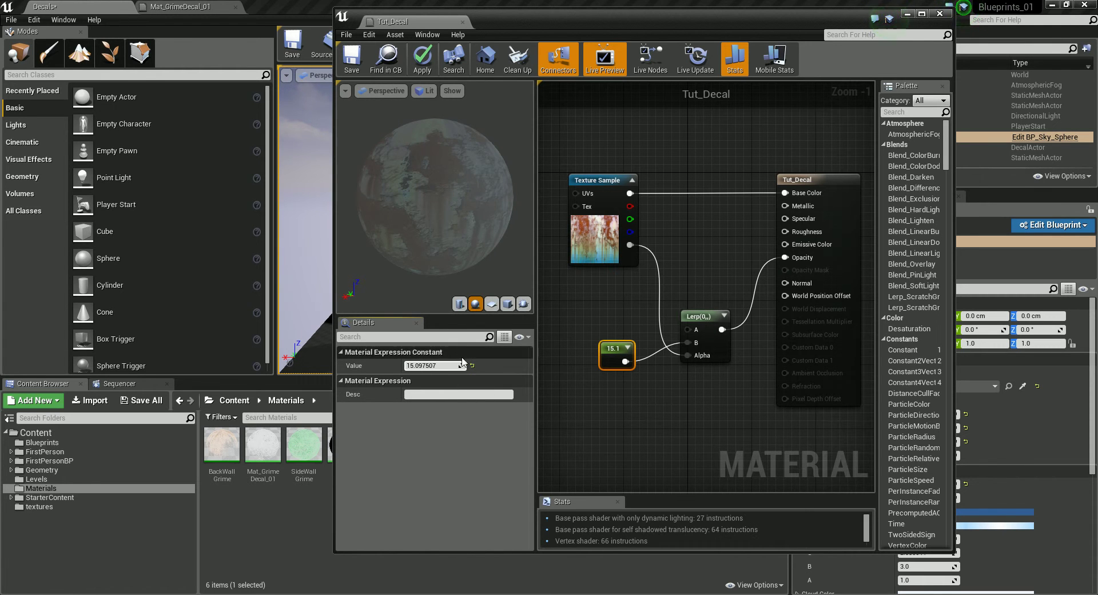
{"action": "left_click_drag", "start_coordinate": [461, 366], "coordinate": [514, 367]}
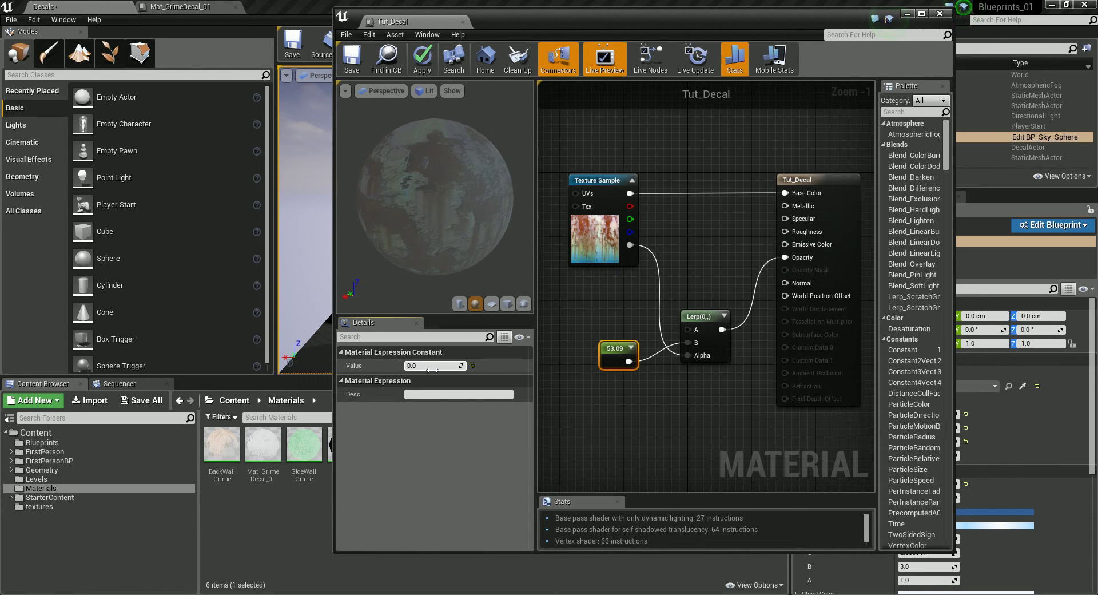
Move the Texture Sample, Constant and Lerp nodes farther from the output node to make room
{"action": "left_click_drag", "start_coordinate": [581, 411], "coordinate": [680, 335]}
{"action": "left_click_drag", "start_coordinate": [610, 183], "coordinate": [570, 183]}
{"action": "left_click", "coordinate": [771, 338]}
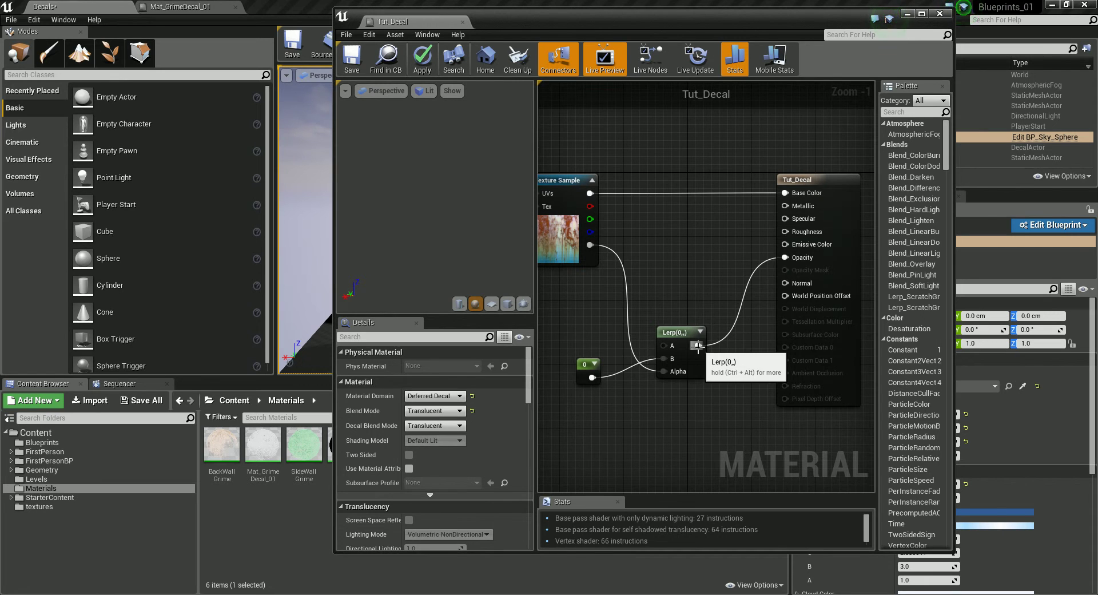
Add a Clamp node from the Lerp's output and connect its result to the Opacity input
{"action": "left_click_drag", "start_coordinate": [698, 346], "coordinate": [716, 417]}
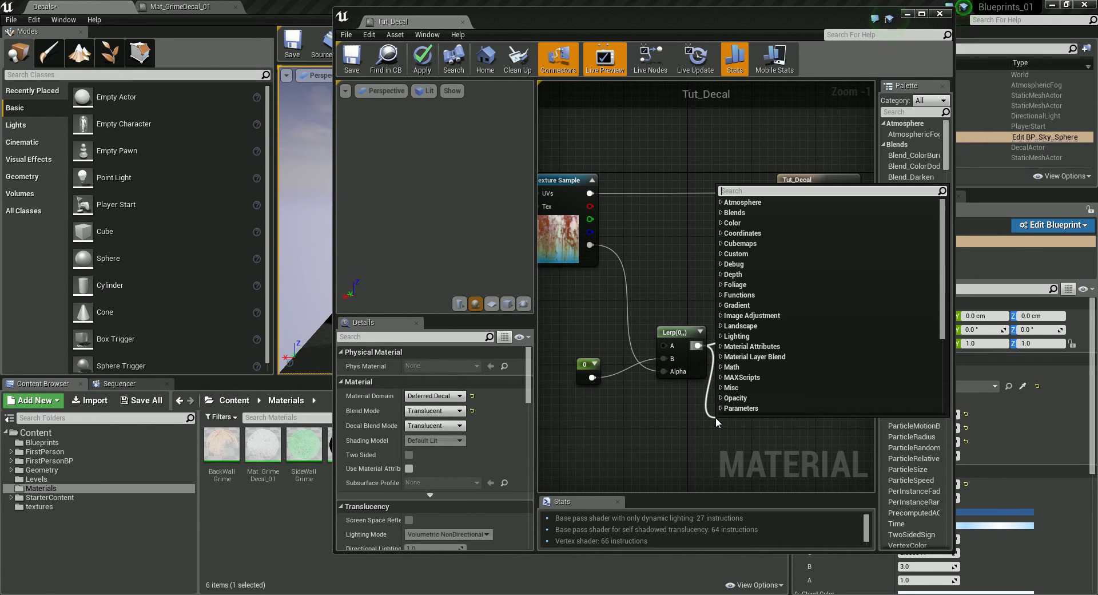
{"action": "type", "text": "clamp"}
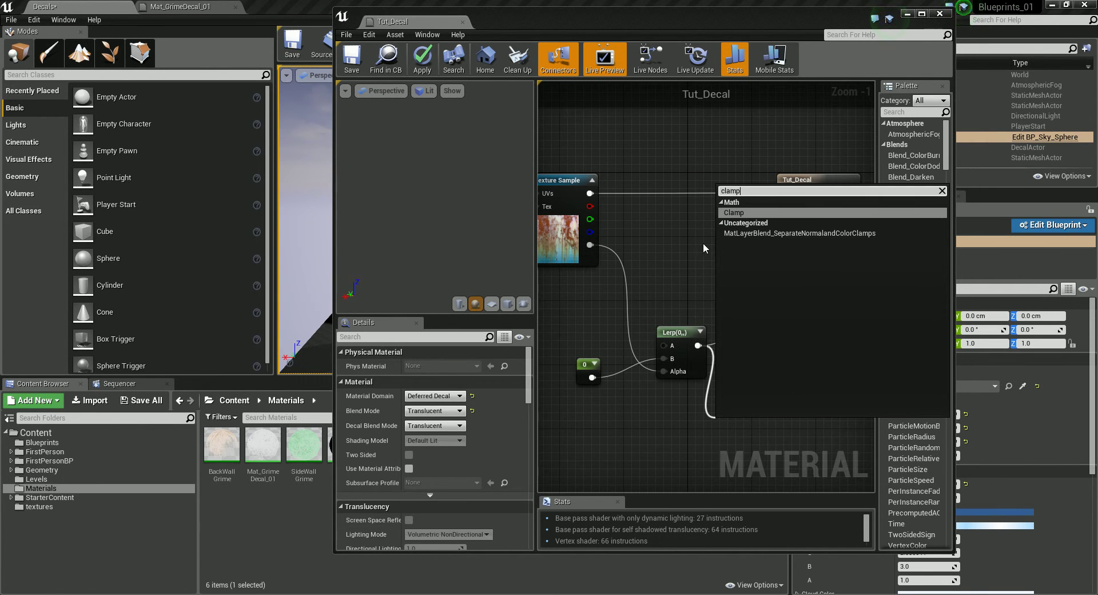
{"action": "left_click", "coordinate": [738, 213]}
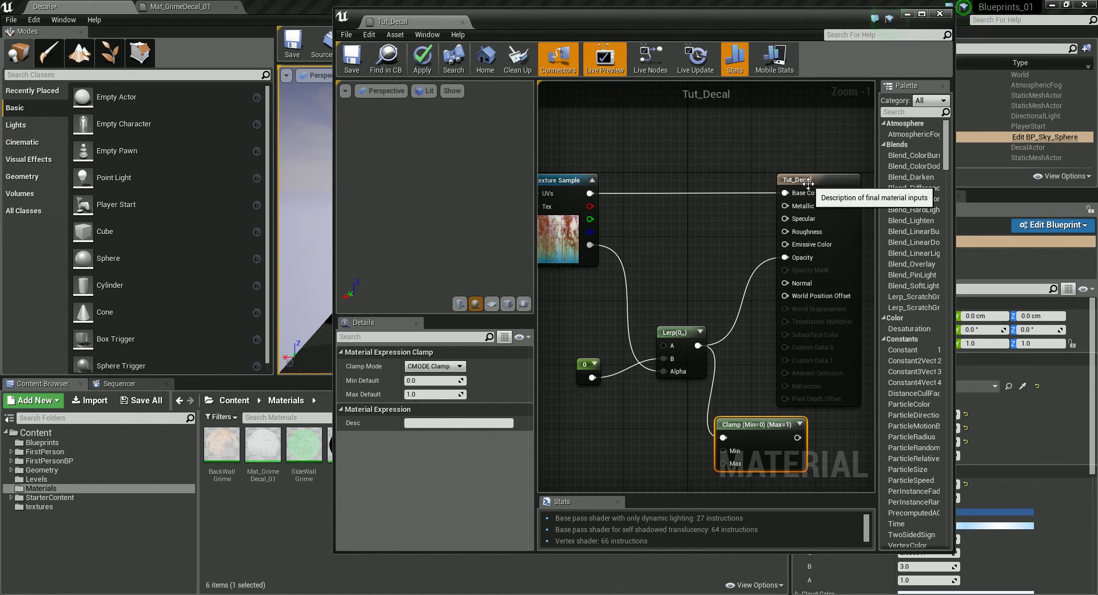
{"action": "left_click_drag", "start_coordinate": [737, 432], "coordinate": [732, 412]}
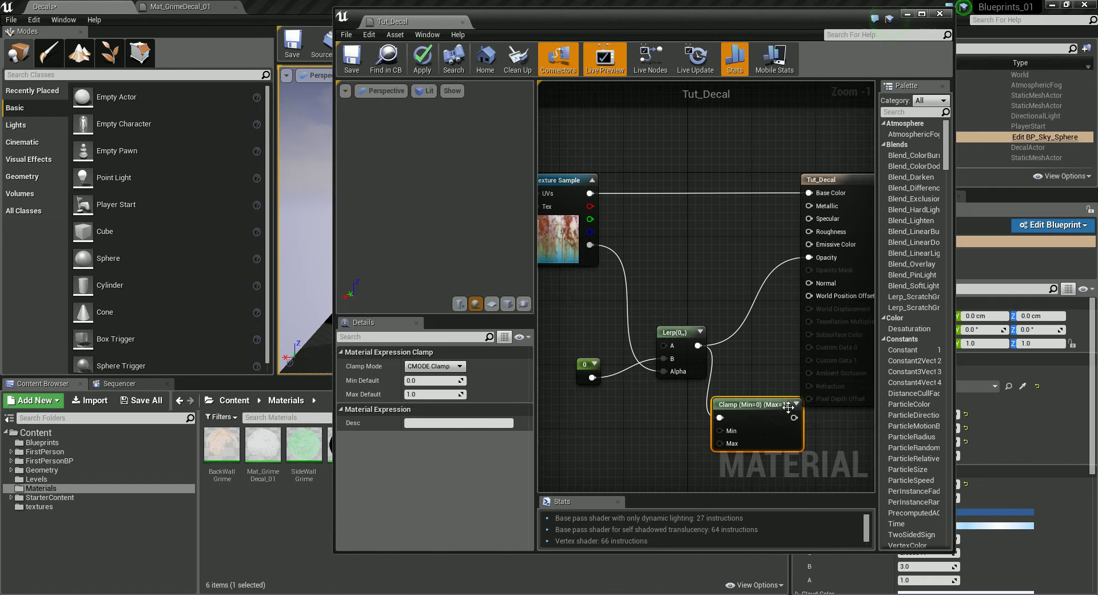
{"action": "left_click_drag", "start_coordinate": [792, 418], "coordinate": [811, 262]}
Arrange the Constant, Lerp and Clamp nodes so the Clamp sits in line between the Lerp and the output node
{"action": "left_click_drag", "start_coordinate": [573, 409], "coordinate": [743, 310]}
{"action": "left_click_drag", "start_coordinate": [682, 333], "coordinate": [643, 333]}
{"action": "left_click", "coordinate": [746, 309]}
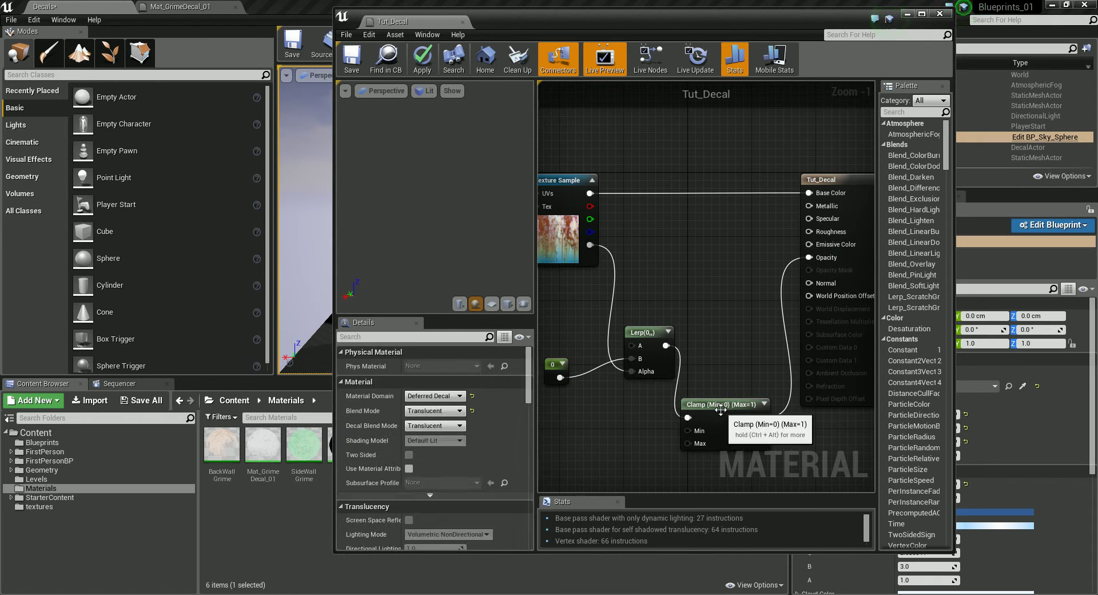
{"action": "left_click_drag", "start_coordinate": [737, 417], "coordinate": [734, 345]}
{"action": "scroll", "coordinate": [735, 296], "scroll_direction": "down", "scroll_amount": 2}
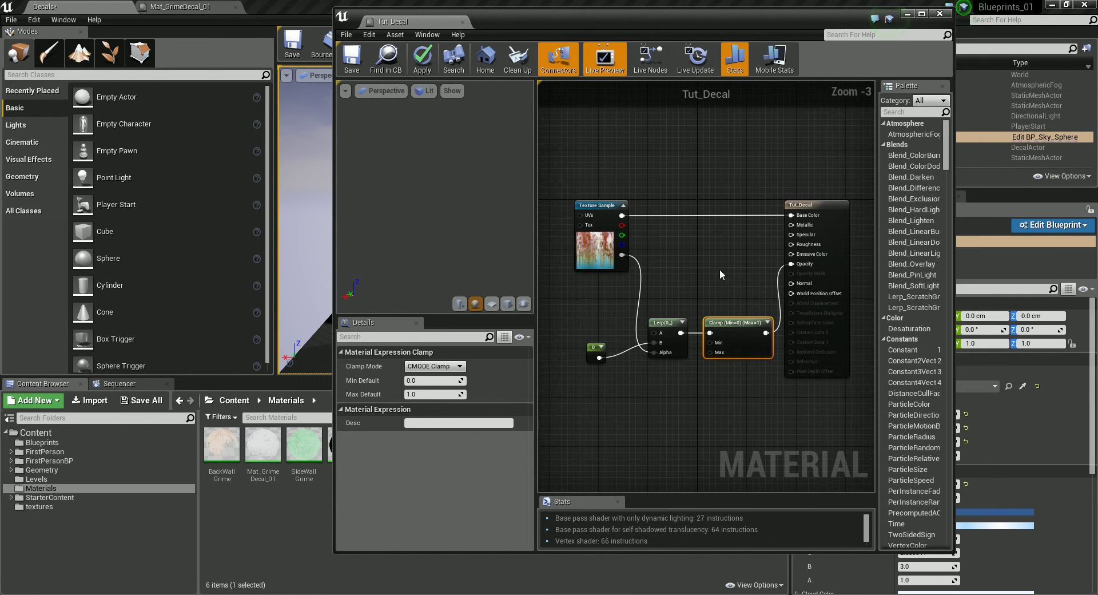
{"action": "left_click", "coordinate": [830, 200]}
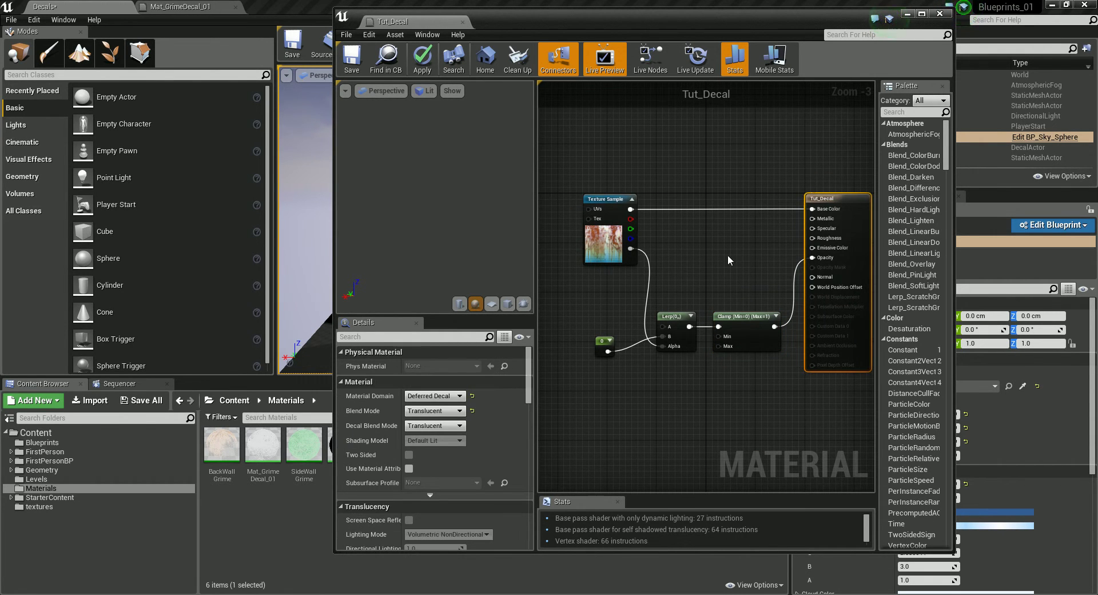
Align the Constant node with the Lerp's B input and set its value to 1
{"action": "left_click_drag", "start_coordinate": [603, 346], "coordinate": [602, 333]}
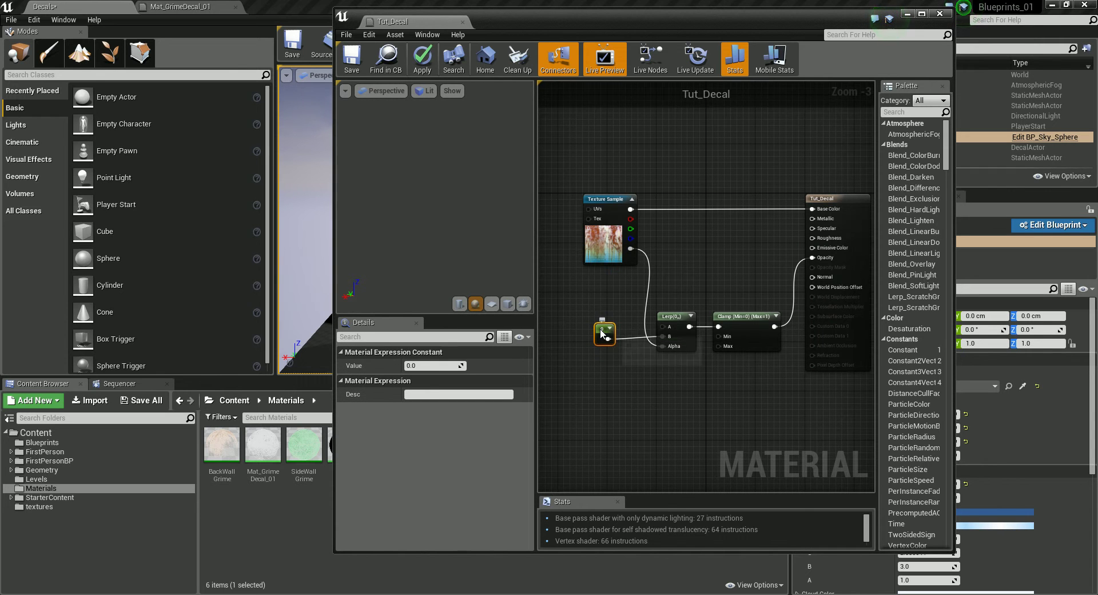
{"action": "left_click", "coordinate": [413, 365]}
{"action": "type", "text": "1"}
{"action": "key", "text": "Return"}
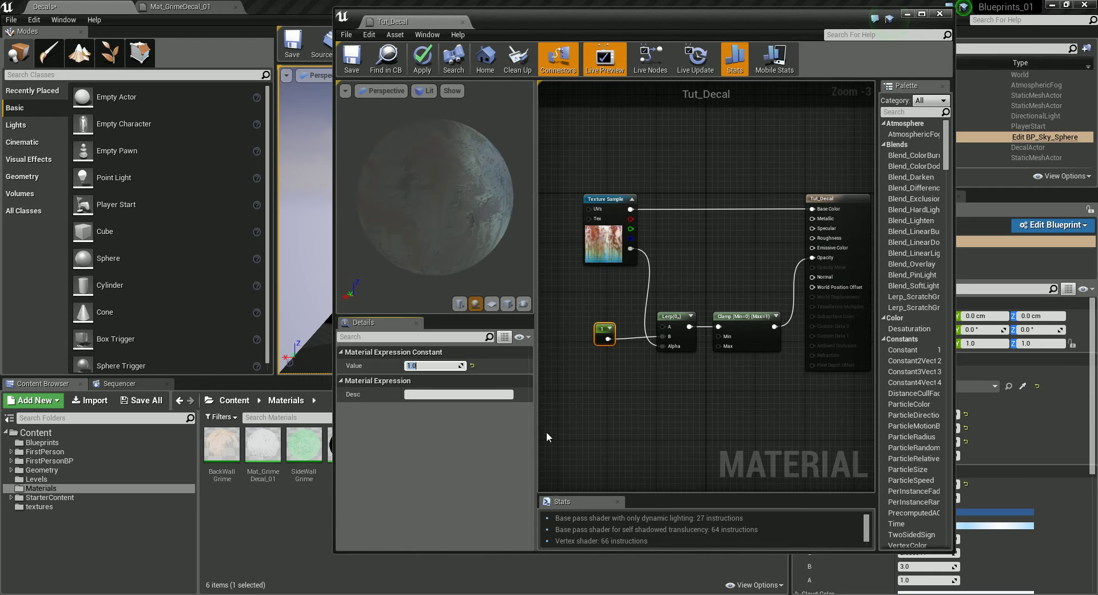
Add a Constant3Vector node above the Base Color connection, between the texture sample and the output node
{"action": "left_click", "coordinate": [636, 371]}
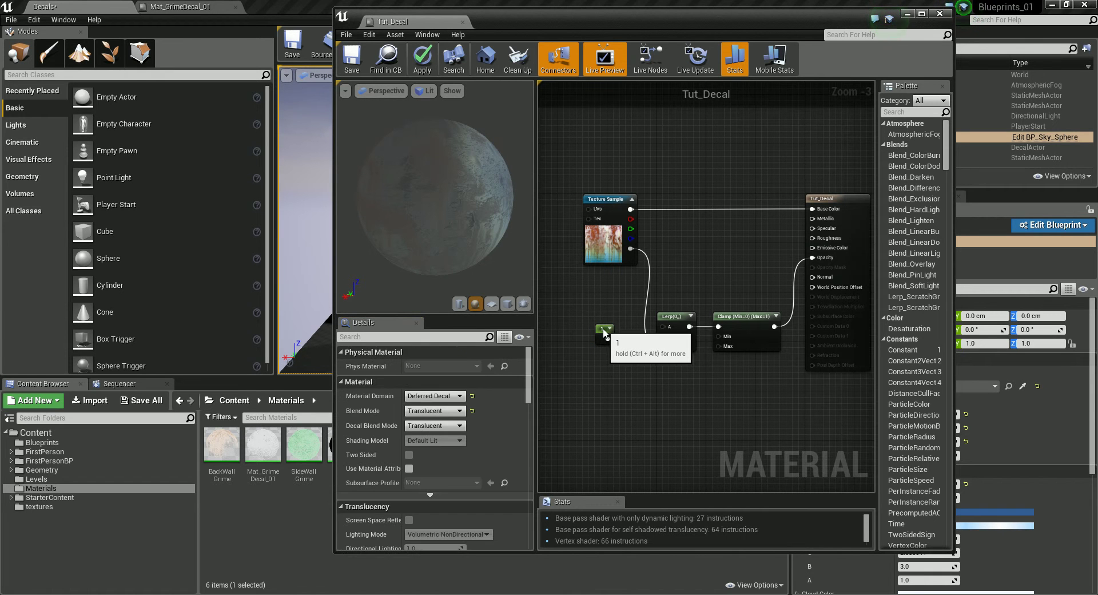
{"action": "left_click", "coordinate": [604, 334]}
{"action": "left_click", "coordinate": [676, 406]}
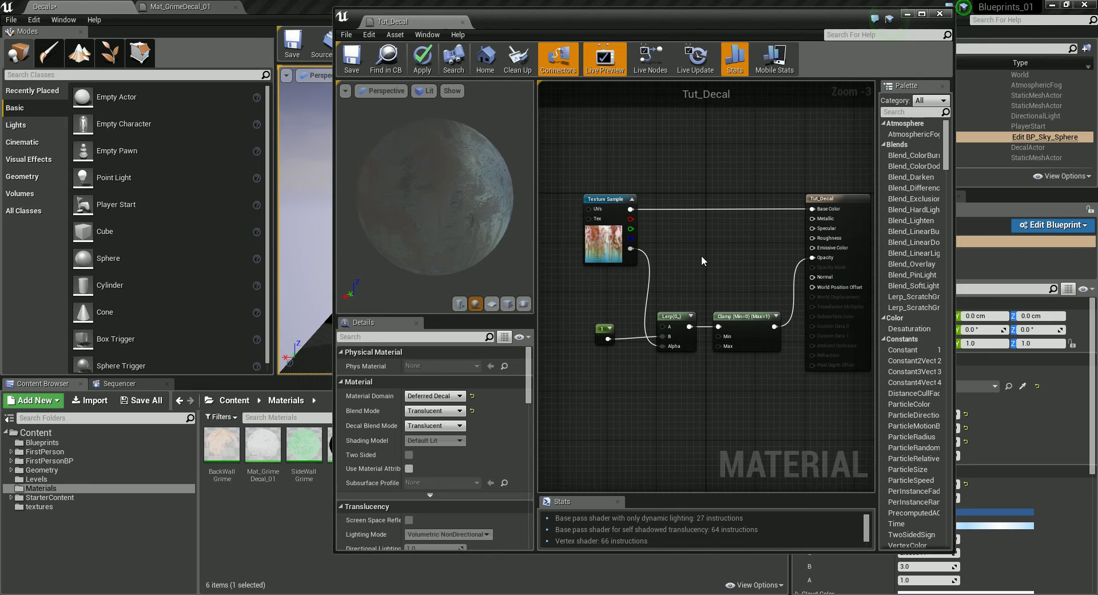
{"action": "left_click", "coordinate": [704, 169]}
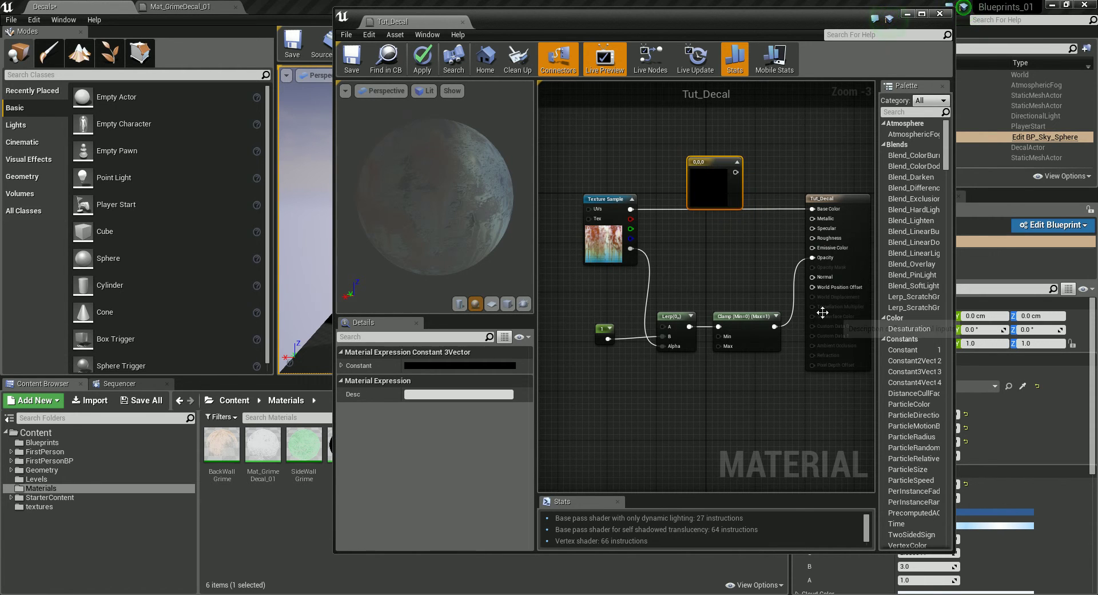
Disconnect the Clamp from the Opacity input and connect the Constant3Vector to the Roughness input
{"action": "left_click", "coordinate": [791, 314], "text": "alt"}
{"action": "left_click_drag", "start_coordinate": [718, 170], "coordinate": [816, 241]}
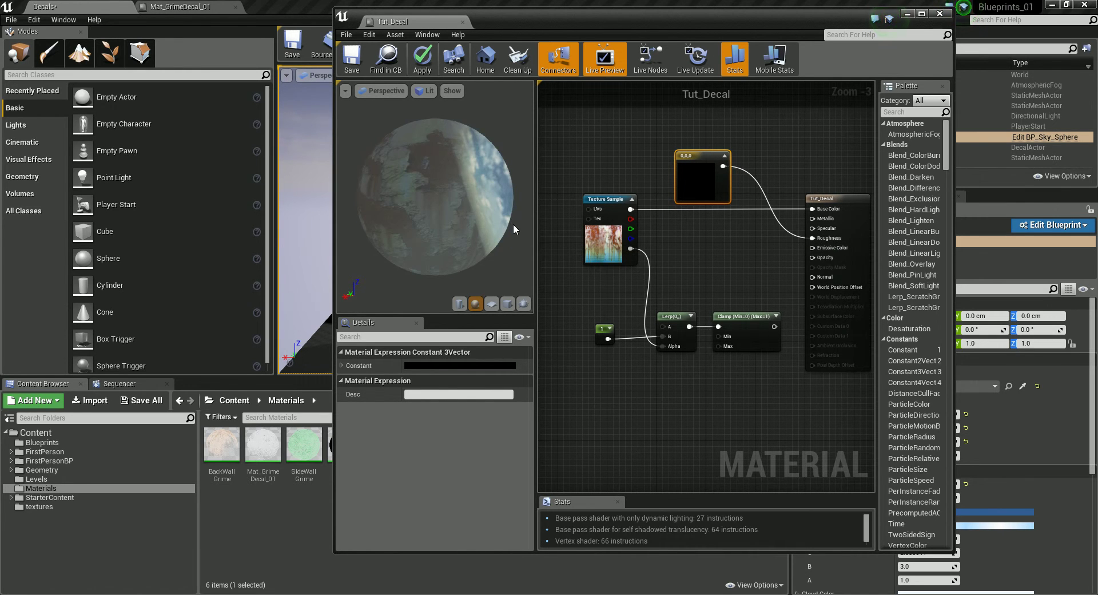
{"action": "left_click_drag", "start_coordinate": [513, 224], "coordinate": [456, 215]}
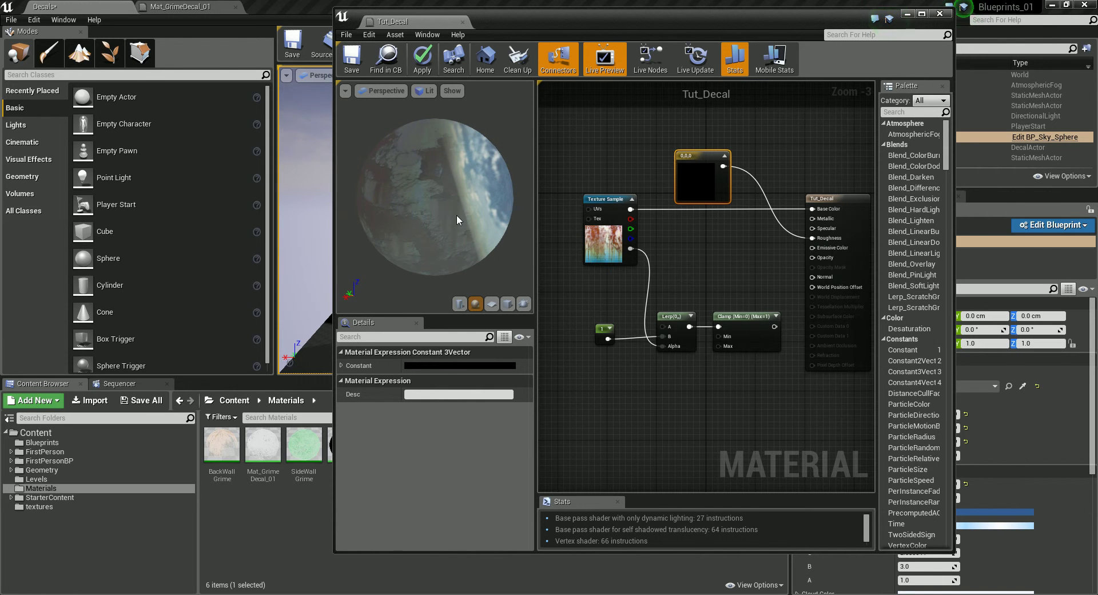
Set the Constant3Vector's color to white (1,1,1) as a roughness test, and delete the node
{"action": "double_click", "coordinate": [698, 182]}
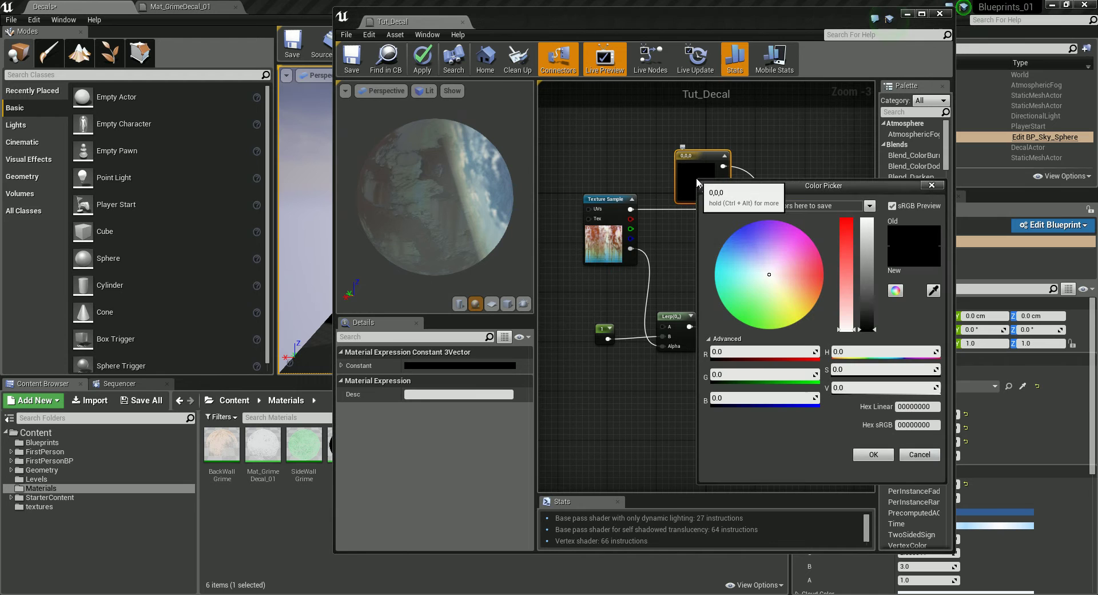
{"action": "left_click_drag", "start_coordinate": [868, 327], "coordinate": [873, 261]}
{"action": "left_click", "coordinate": [874, 454]}
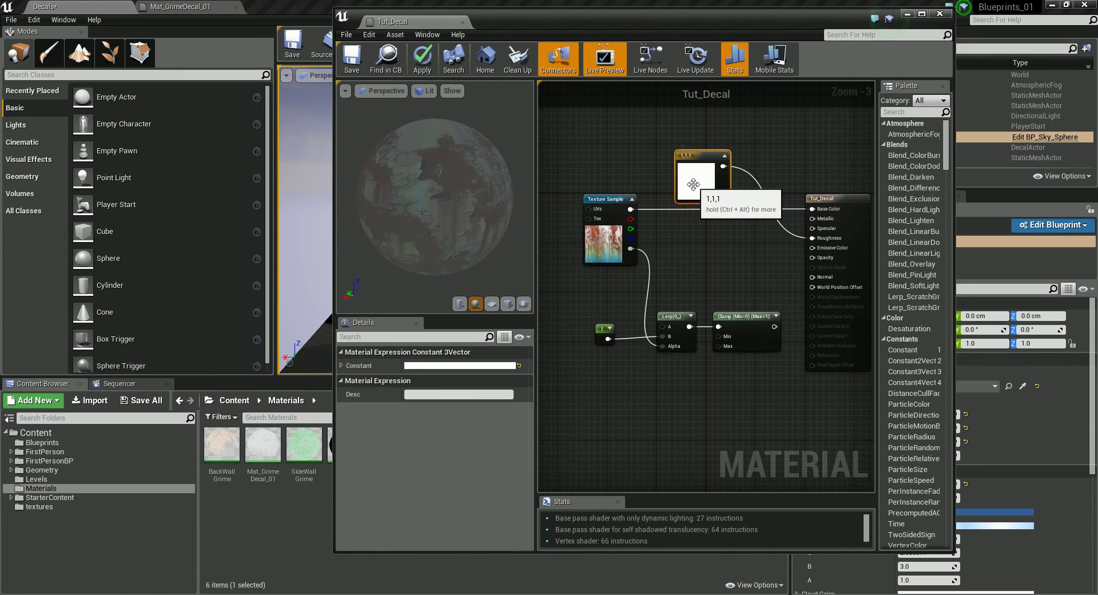
{"action": "key", "text": "Delete"}
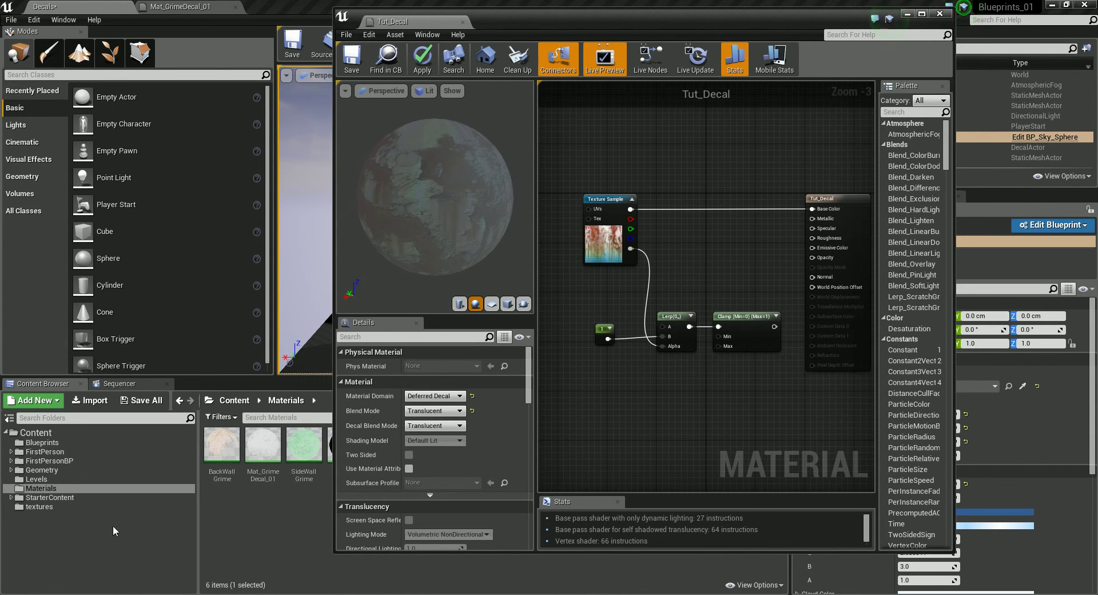
Open the RustDecal_01 texture from the textures folder and display only its red channel
{"action": "left_click", "coordinate": [39, 506]}
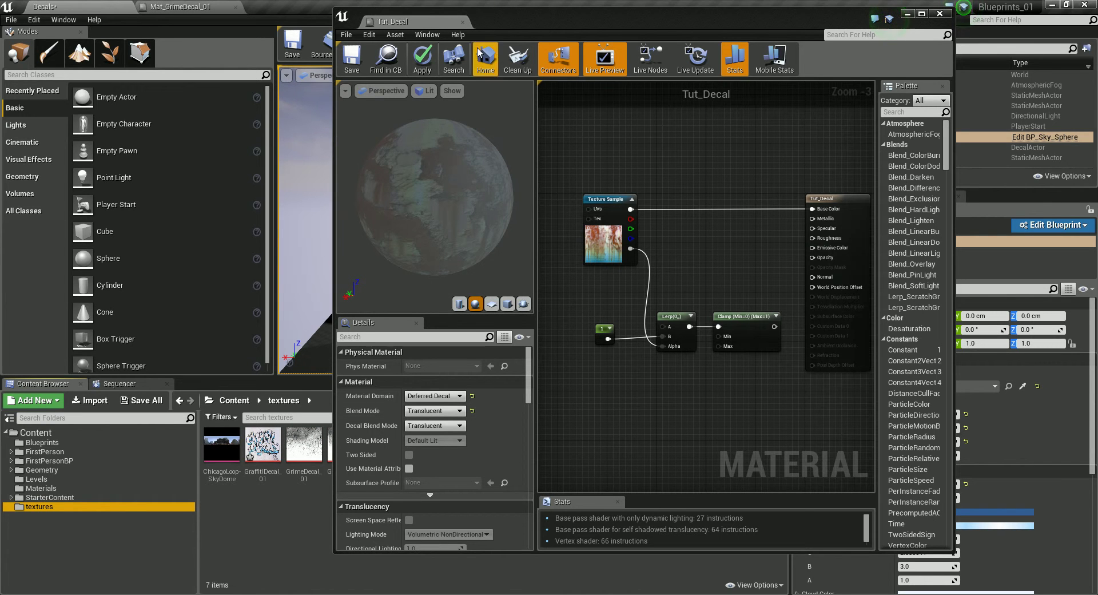
{"action": "left_click_drag", "start_coordinate": [486, 21], "coordinate": [627, 17]}
{"action": "double_click", "coordinate": [440, 464]}
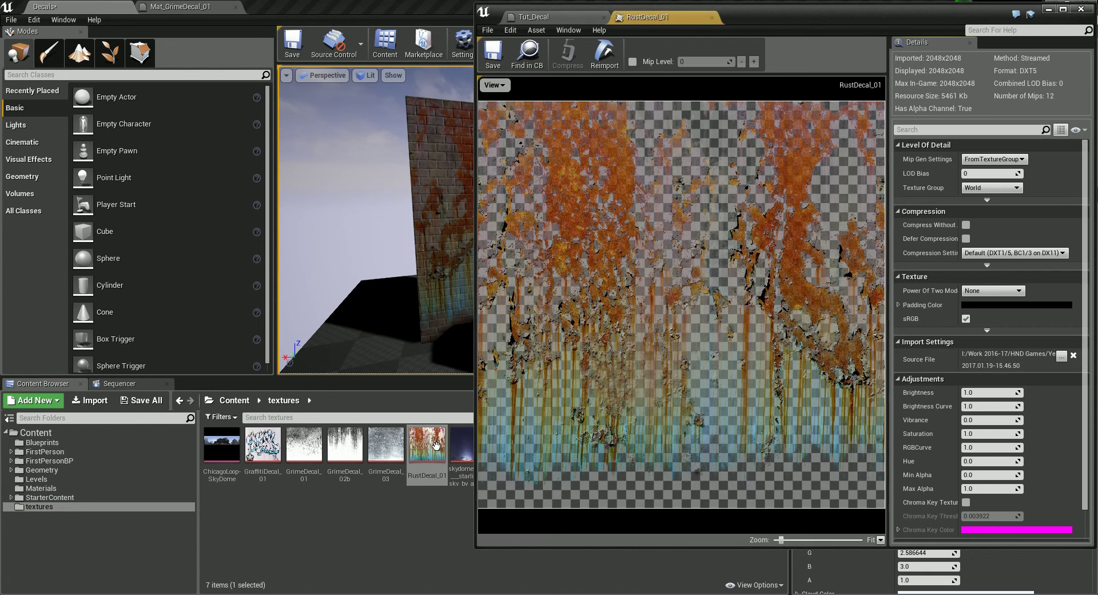
{"action": "left_click", "coordinate": [493, 84]}
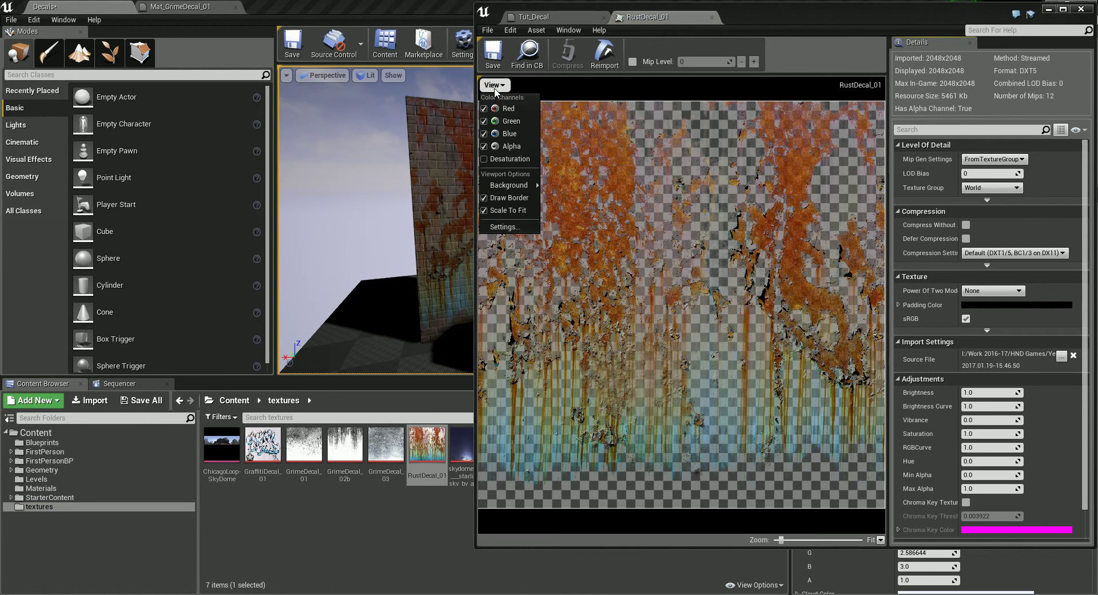
{"action": "left_click", "coordinate": [489, 120]}
{"action": "left_click", "coordinate": [489, 133]}
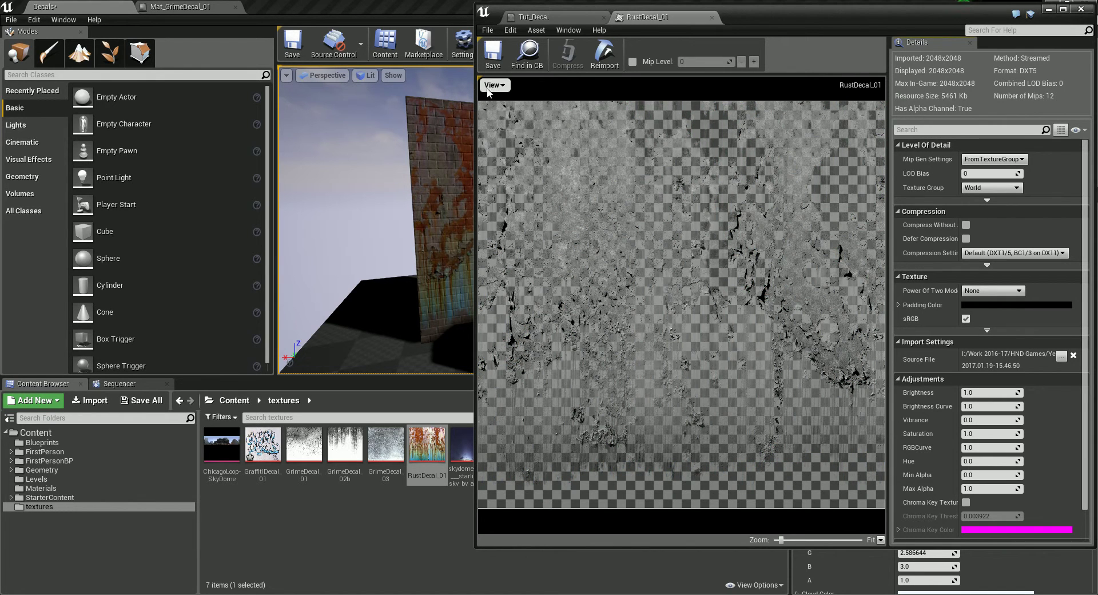
{"action": "left_click", "coordinate": [493, 84]}
{"action": "left_click", "coordinate": [503, 146]}
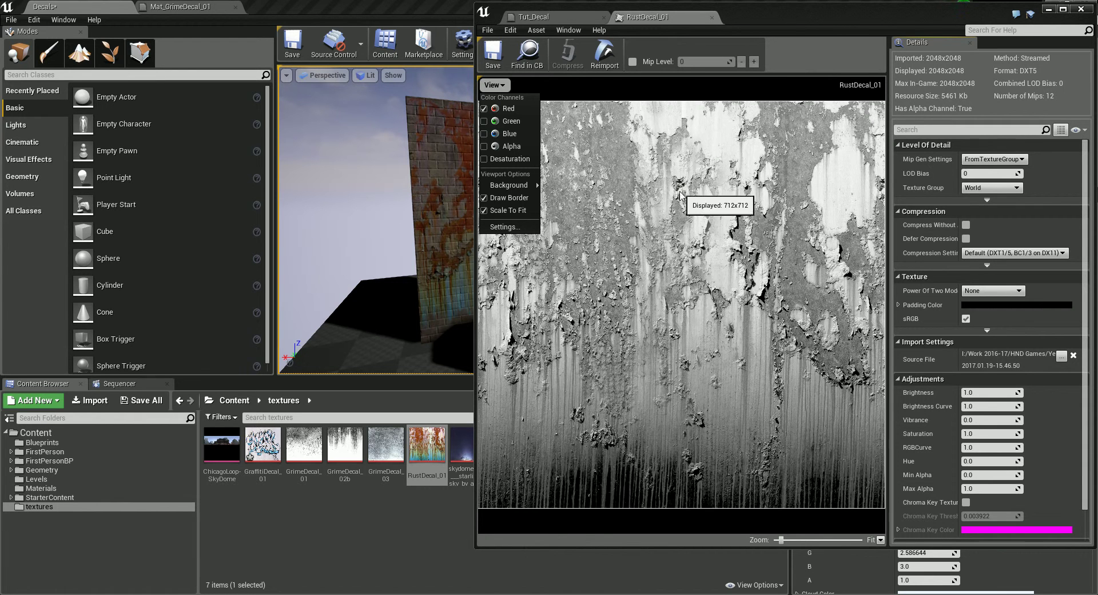
Examine RustDecal_01's green channel alone, re-enable the red, green, blue and alpha channels, and close the texture
{"action": "left_click", "coordinate": [484, 108]}
{"action": "left_click", "coordinate": [484, 121]}
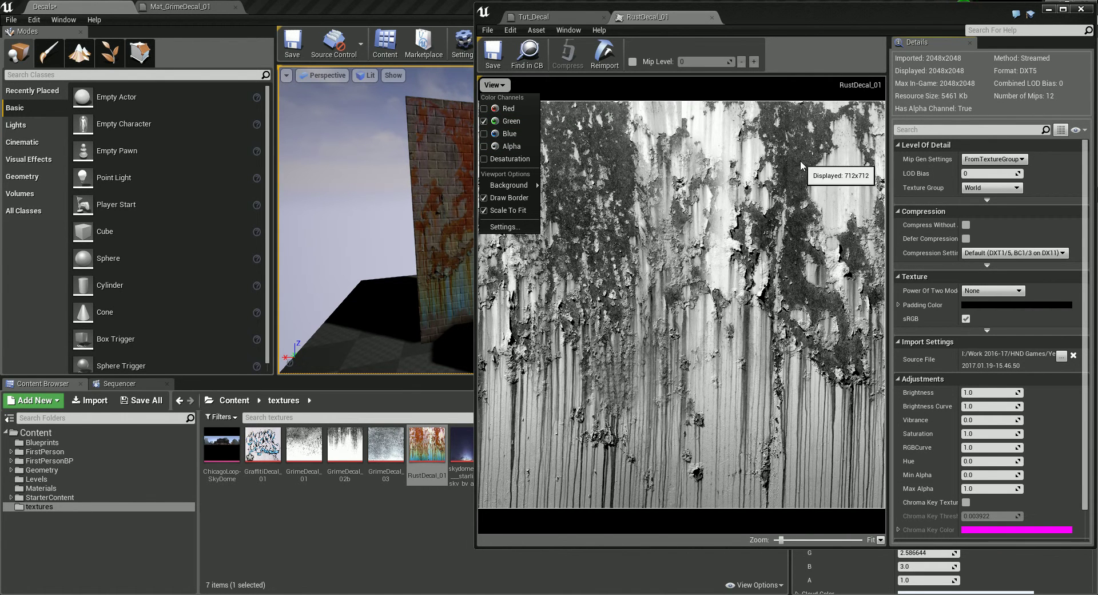
{"action": "left_click", "coordinate": [485, 108]}
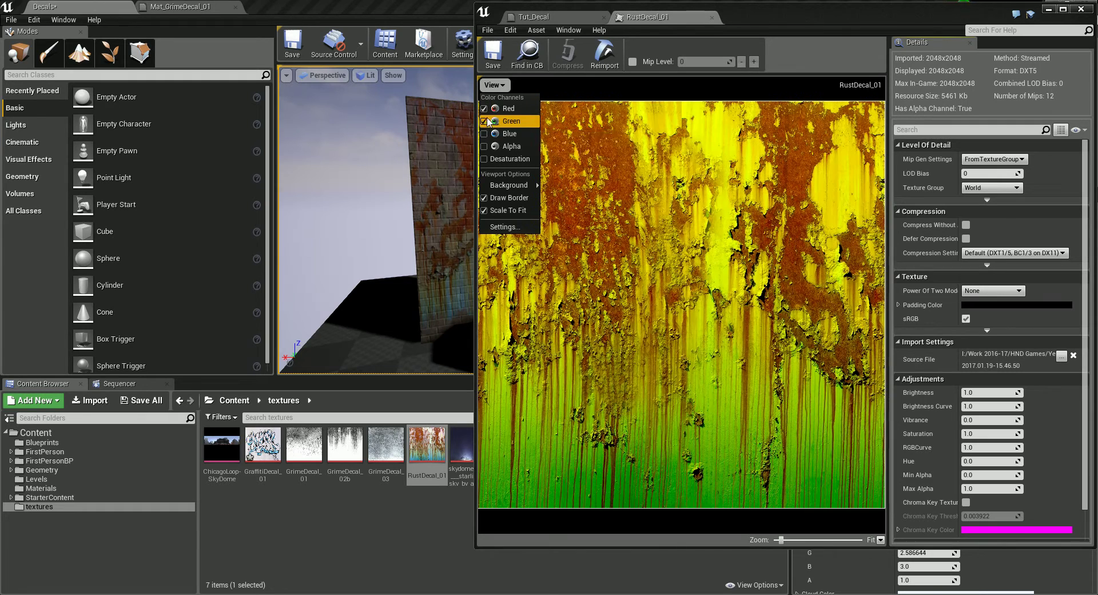
{"action": "left_click", "coordinate": [484, 134]}
{"action": "left_click", "coordinate": [485, 146]}
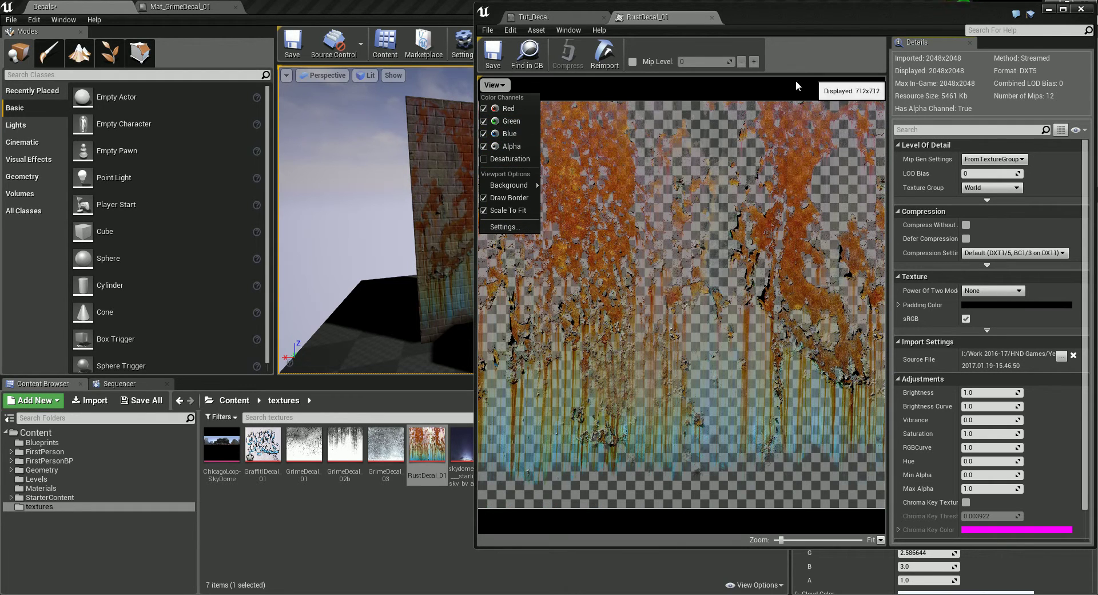
{"action": "left_click", "coordinate": [719, 18]}
{"action": "left_click", "coordinate": [712, 17]}
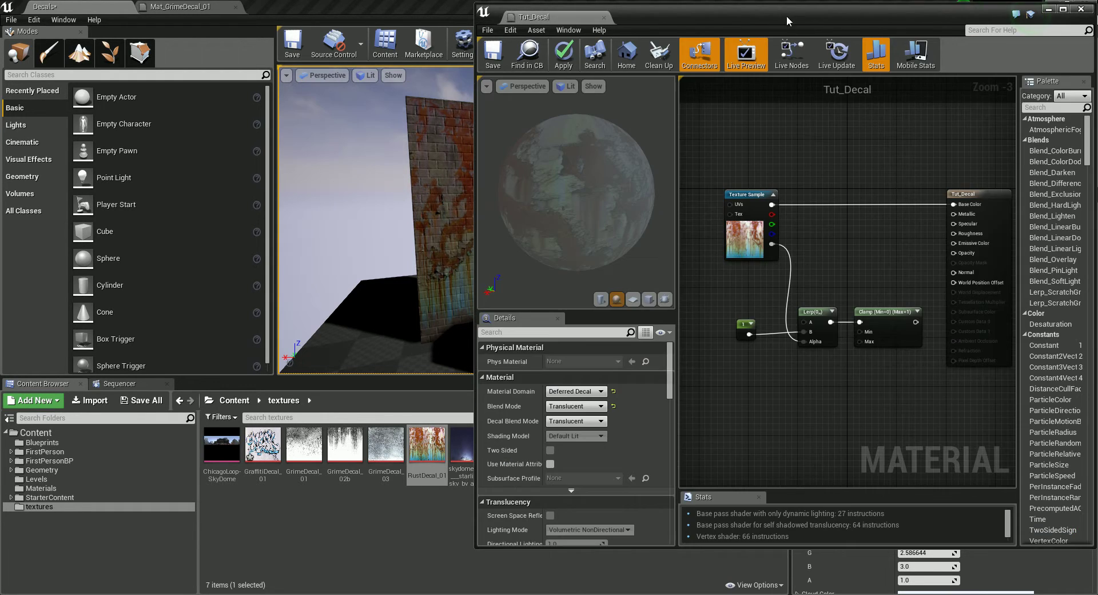
Try connecting the Texture Sample's red output directly to the Roughness input, and break the connection
{"action": "left_click_drag", "start_coordinate": [787, 16], "coordinate": [662, 30]}
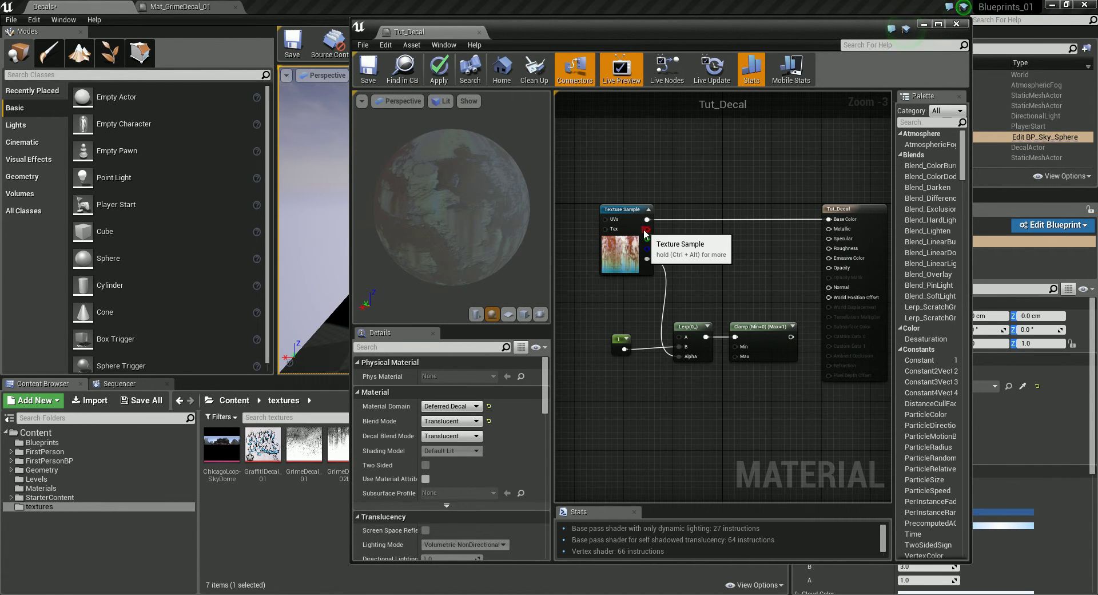
{"action": "left_click_drag", "start_coordinate": [647, 229], "coordinate": [828, 250]}
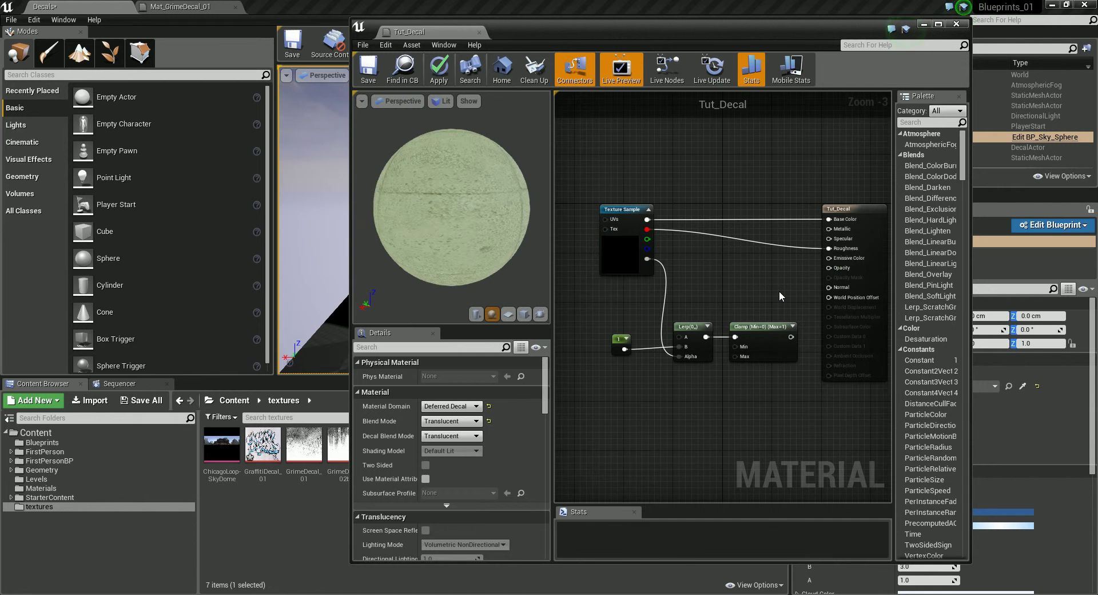
{"action": "left_click", "coordinate": [733, 240], "text": "alt"}
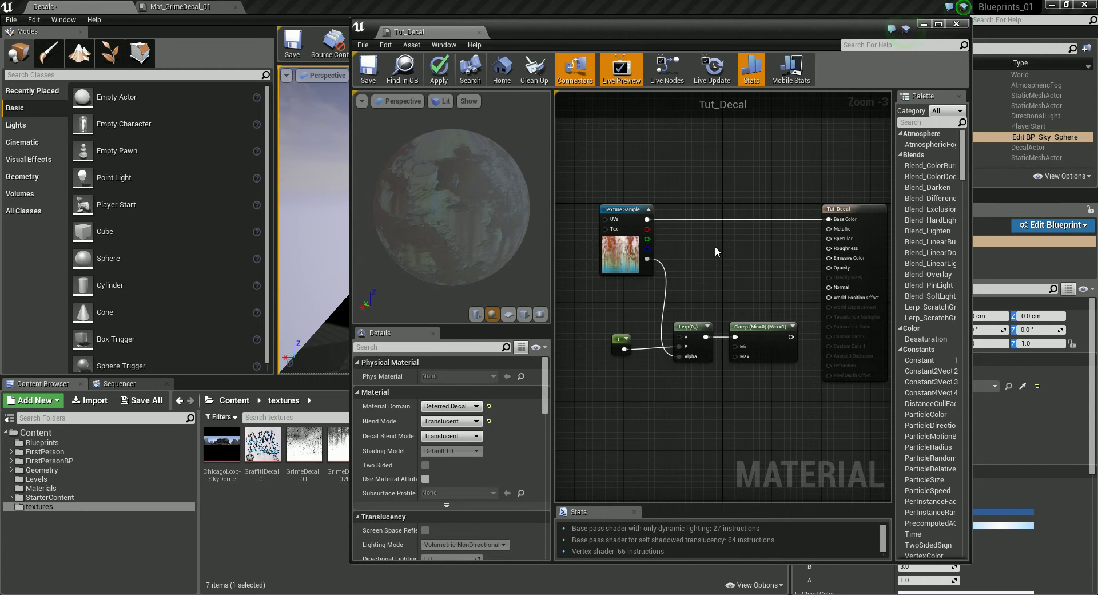
Place an Add node between the Texture Sample and the output node, with a Constant node below it
{"action": "left_click", "coordinate": [719, 246]}
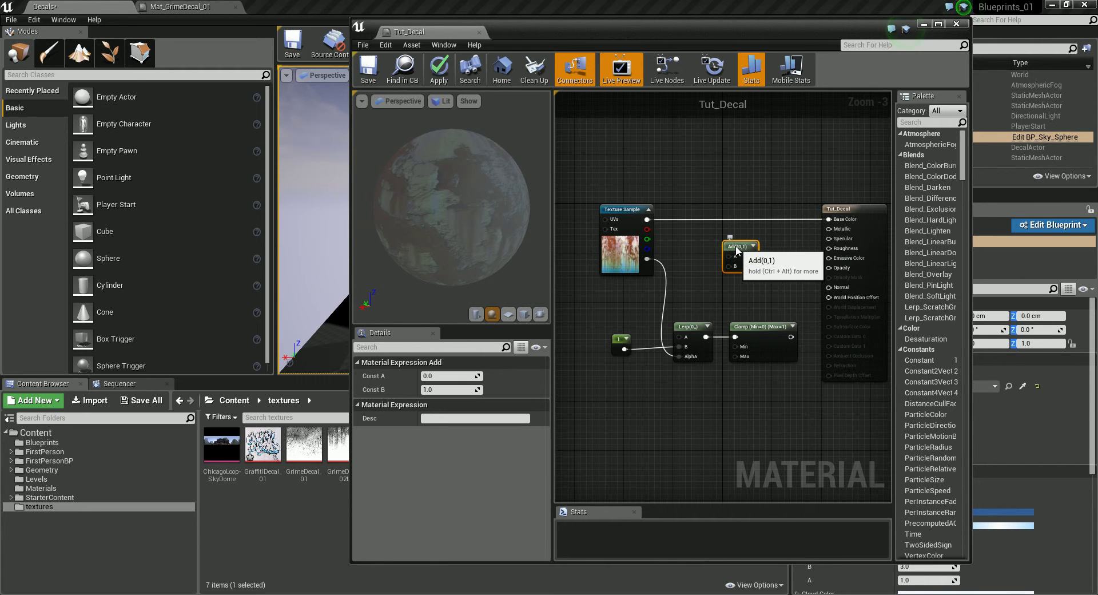
{"action": "left_click_drag", "start_coordinate": [742, 264], "coordinate": [749, 264]}
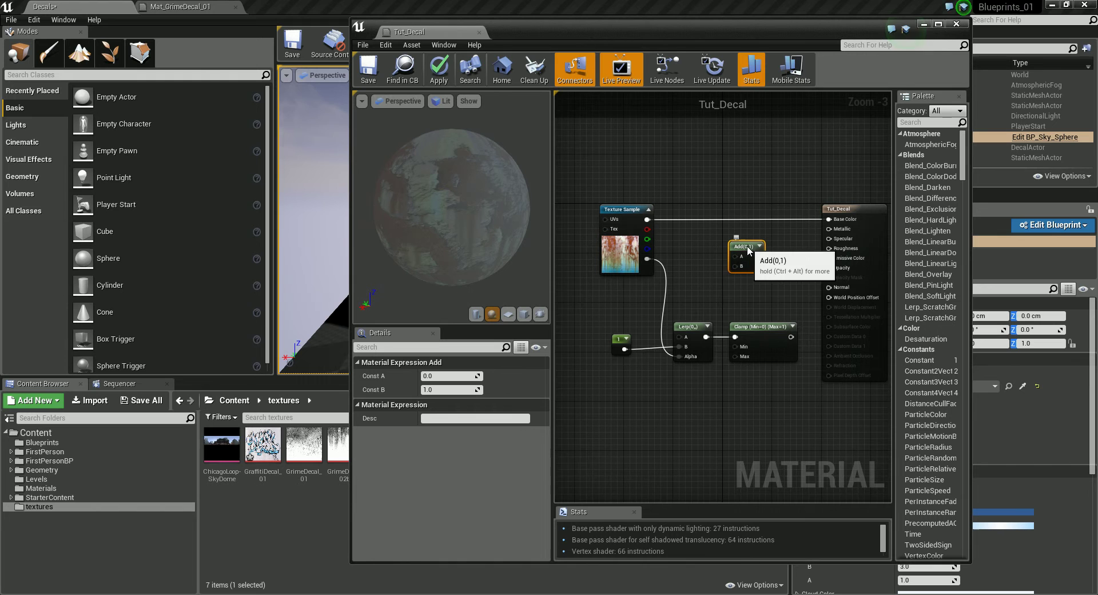
{"action": "left_click", "coordinate": [719, 288]}
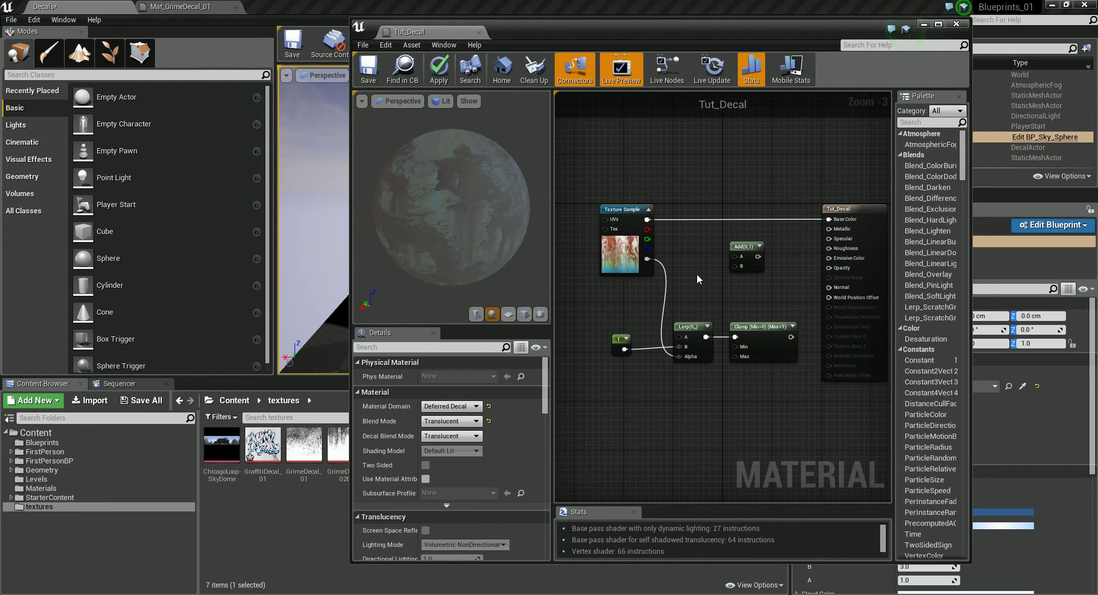
{"action": "left_click", "coordinate": [696, 277]}
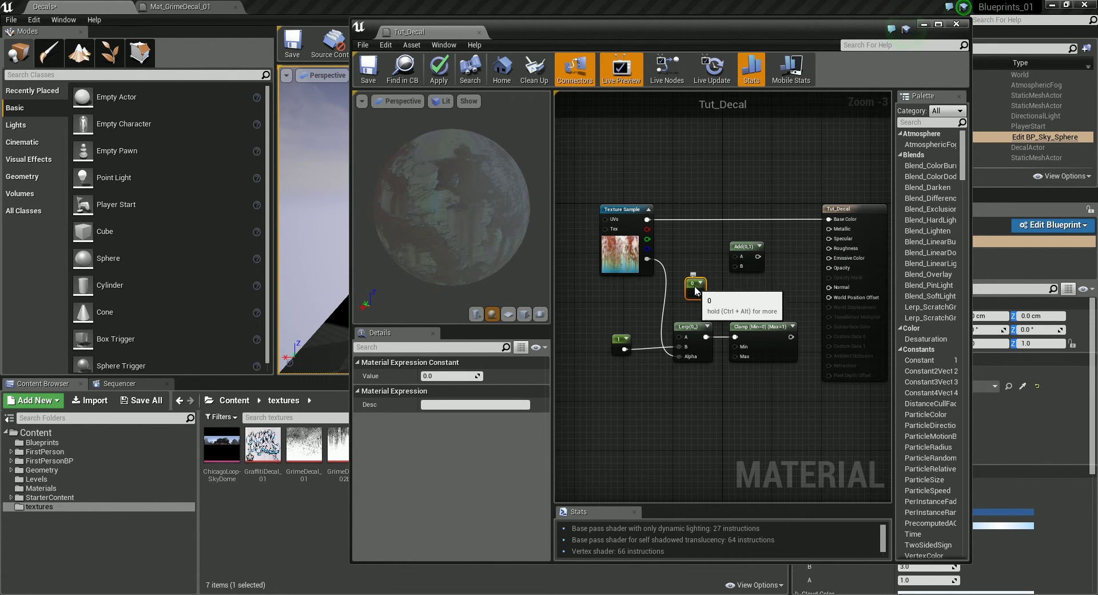
Connect the Texture Sample's red output to the Add node's A input and the new Constant to its B input
{"action": "left_click_drag", "start_coordinate": [649, 230], "coordinate": [732, 255]}
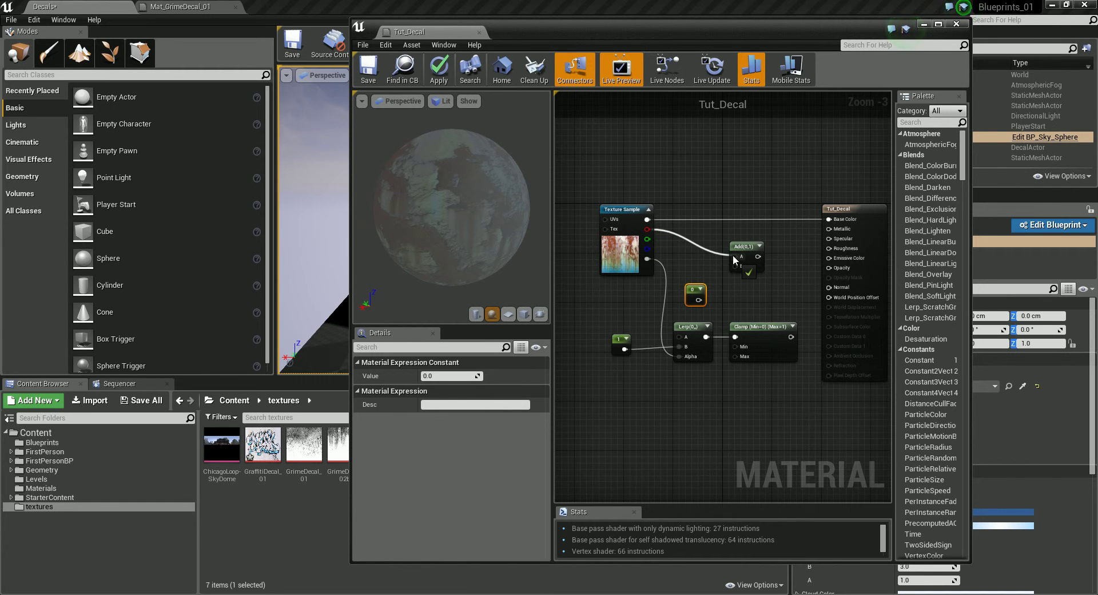
{"action": "left_click", "coordinate": [744, 247]}
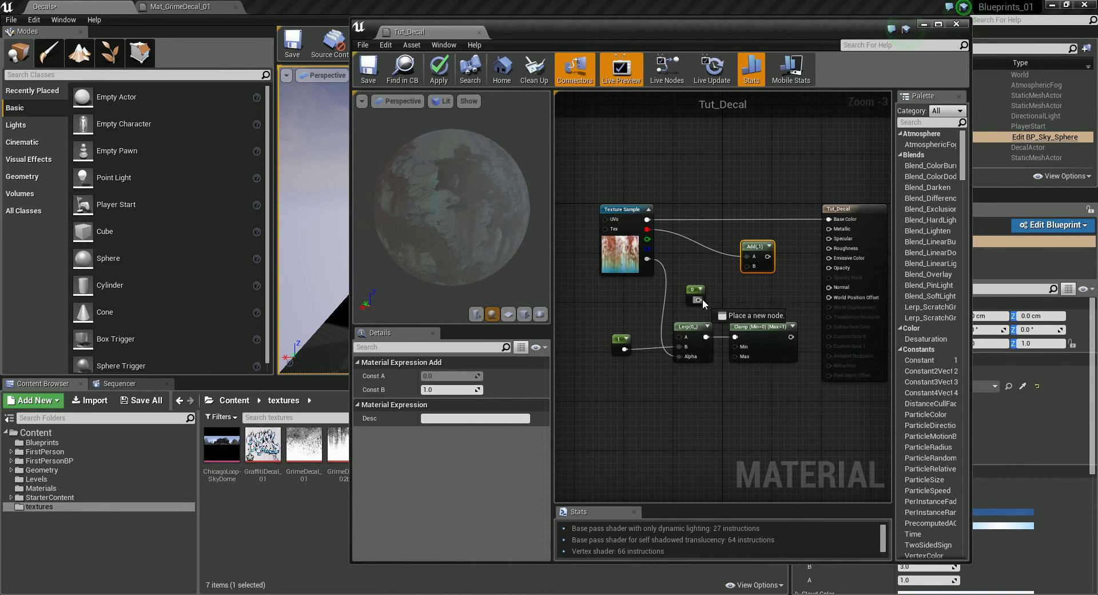
{"action": "left_click_drag", "start_coordinate": [700, 299], "coordinate": [741, 249]}
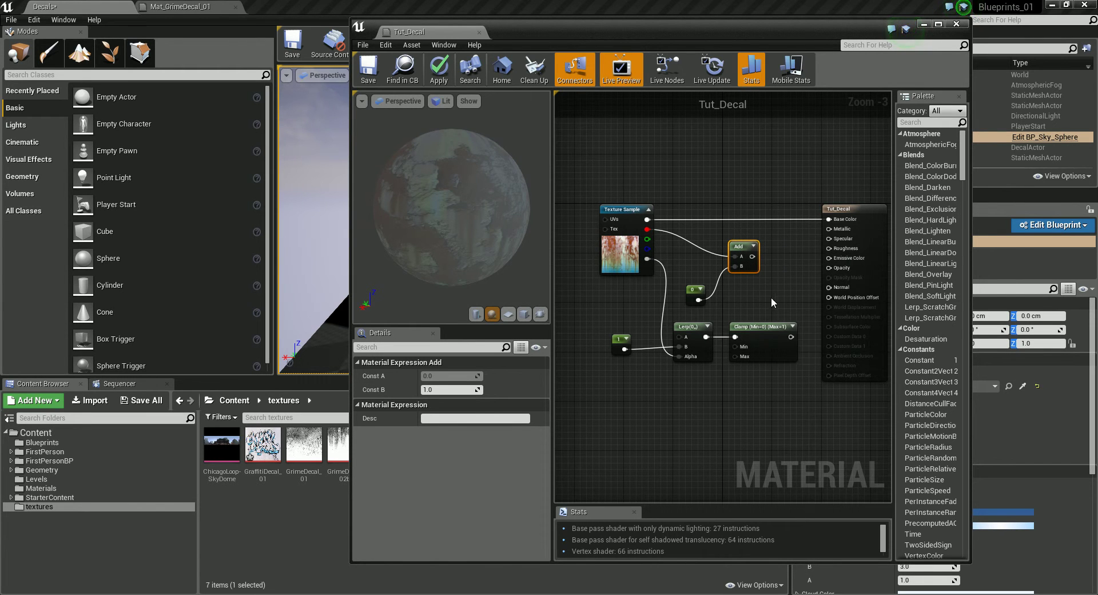
Duplicate the Clamp node, place the copy beside the Add node and feed it with the Add output
{"action": "left_click", "coordinate": [760, 328]}
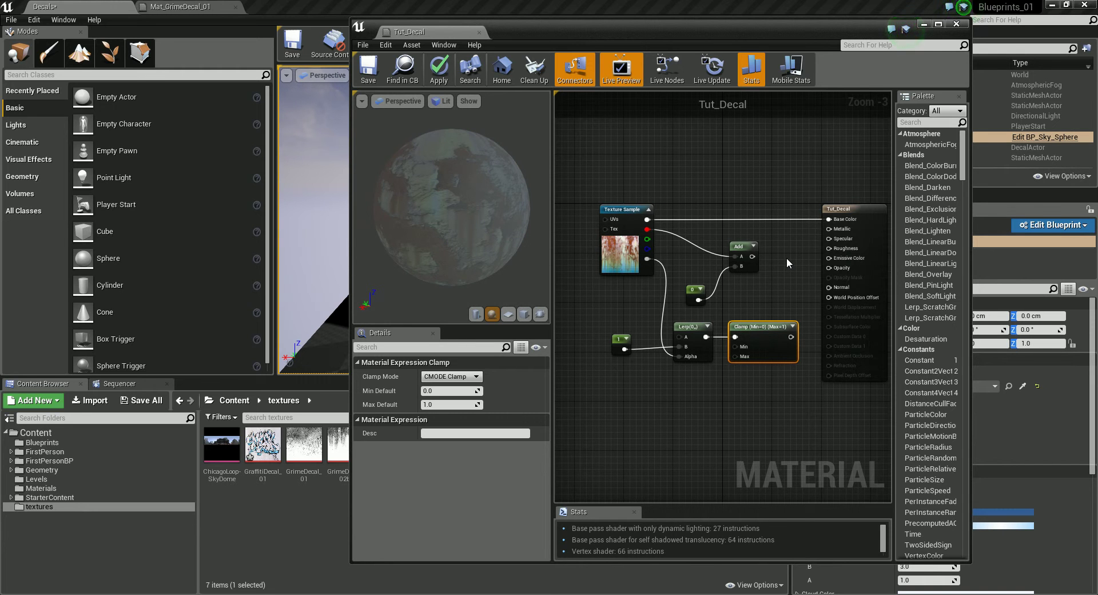
{"action": "key", "text": "ctrl+v"}
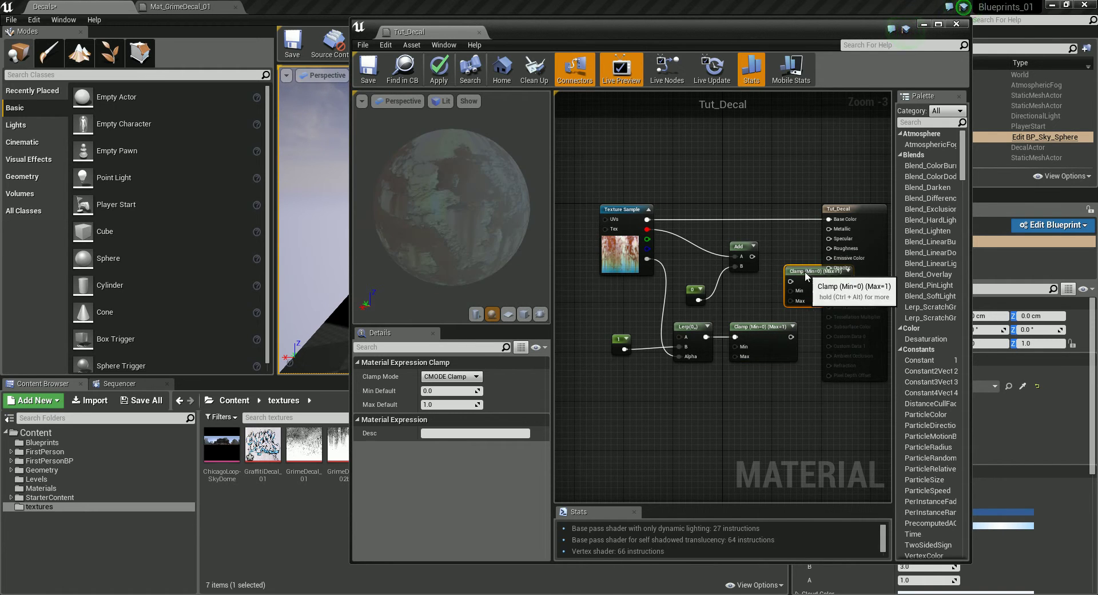
{"action": "left_click_drag", "start_coordinate": [803, 270], "coordinate": [720, 250]}
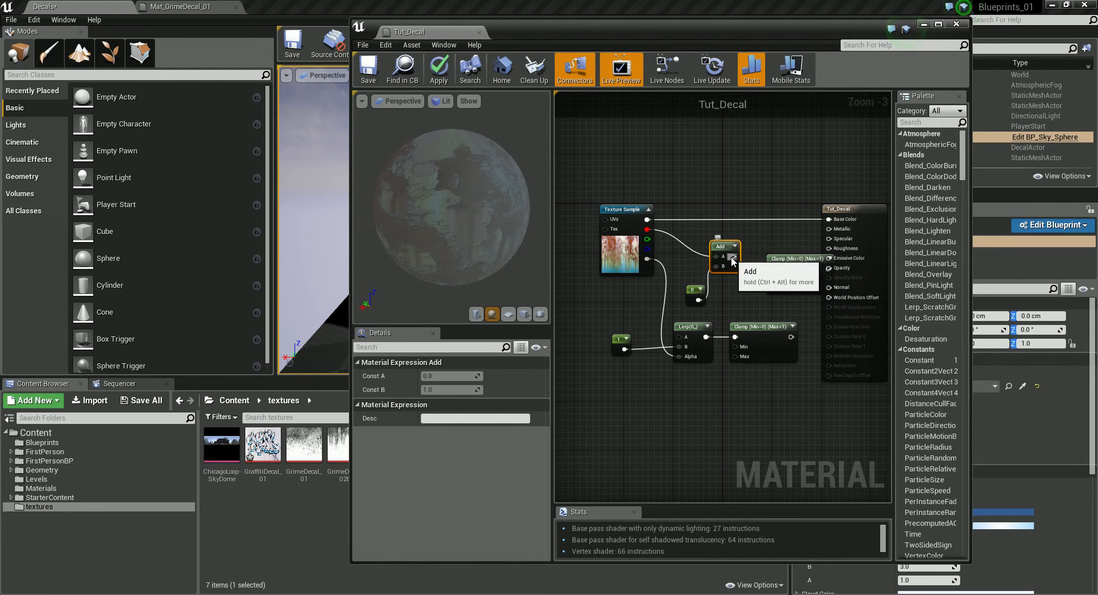
{"action": "left_click_drag", "start_coordinate": [792, 259], "coordinate": [772, 259]}
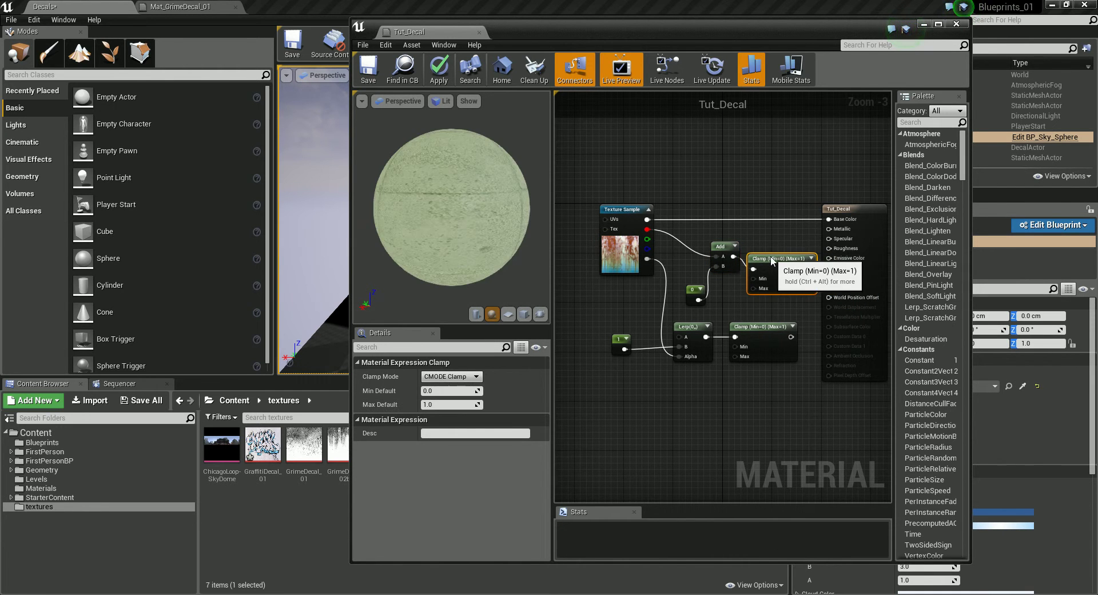
Widen the graph area, align the copied Clamp with the Add node and connect its output to the Roughness input
{"action": "left_click", "coordinate": [826, 239]}
{"action": "right_click_drag", "start_coordinate": [621, 249], "coordinate": [584, 247]}
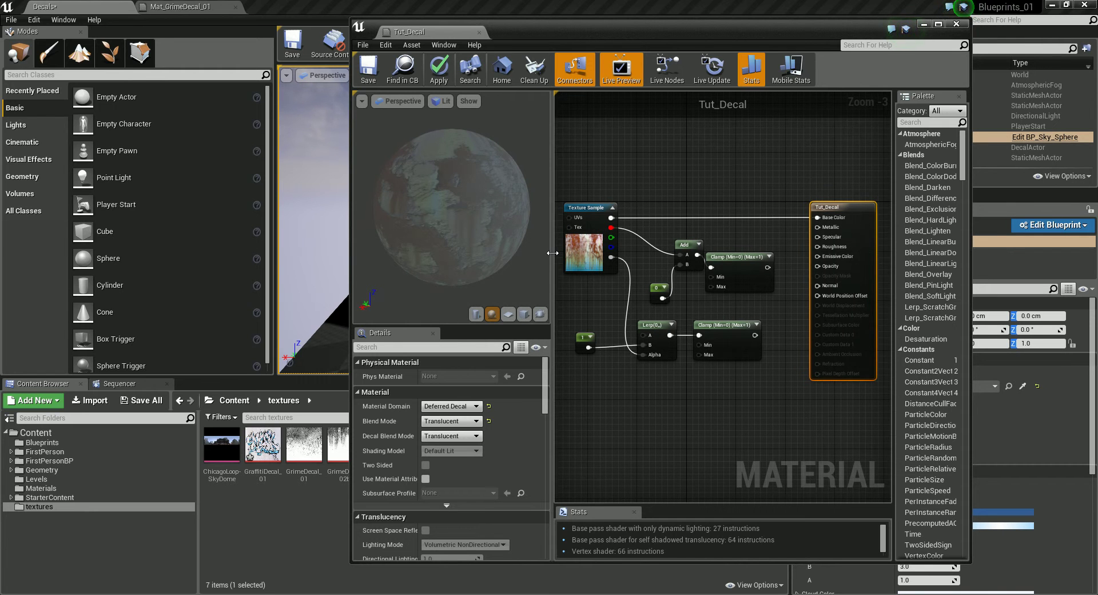
{"action": "left_click_drag", "start_coordinate": [552, 257], "coordinate": [504, 258]}
{"action": "left_click", "coordinate": [679, 259]}
{"action": "left_click_drag", "start_coordinate": [679, 258], "coordinate": [770, 247]}
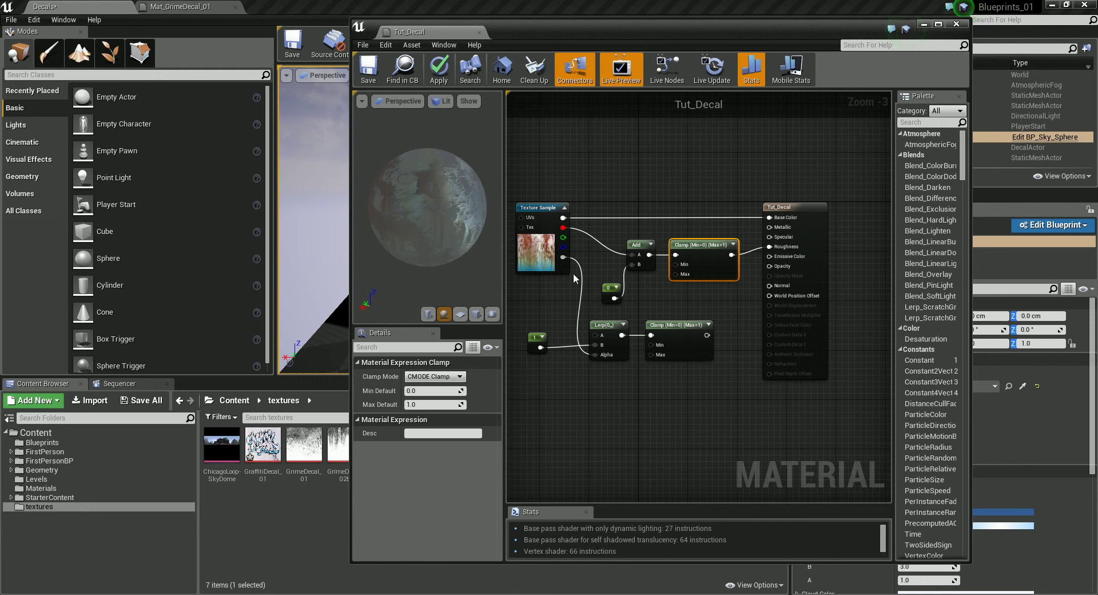
{"action": "left_click", "coordinate": [611, 293]}
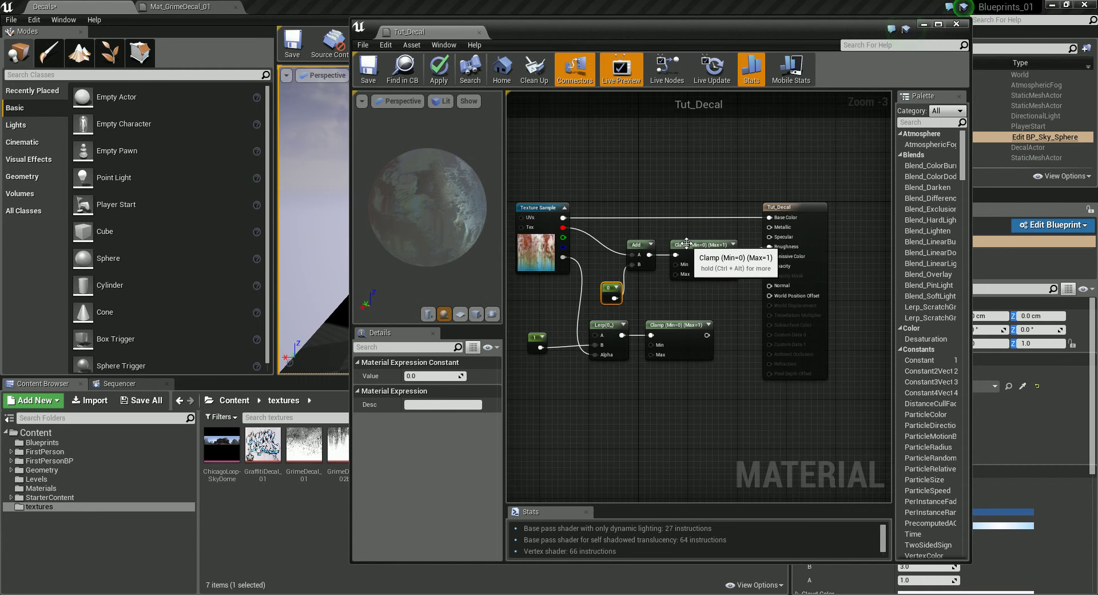
{"action": "left_click_drag", "start_coordinate": [686, 252], "coordinate": [692, 252]}
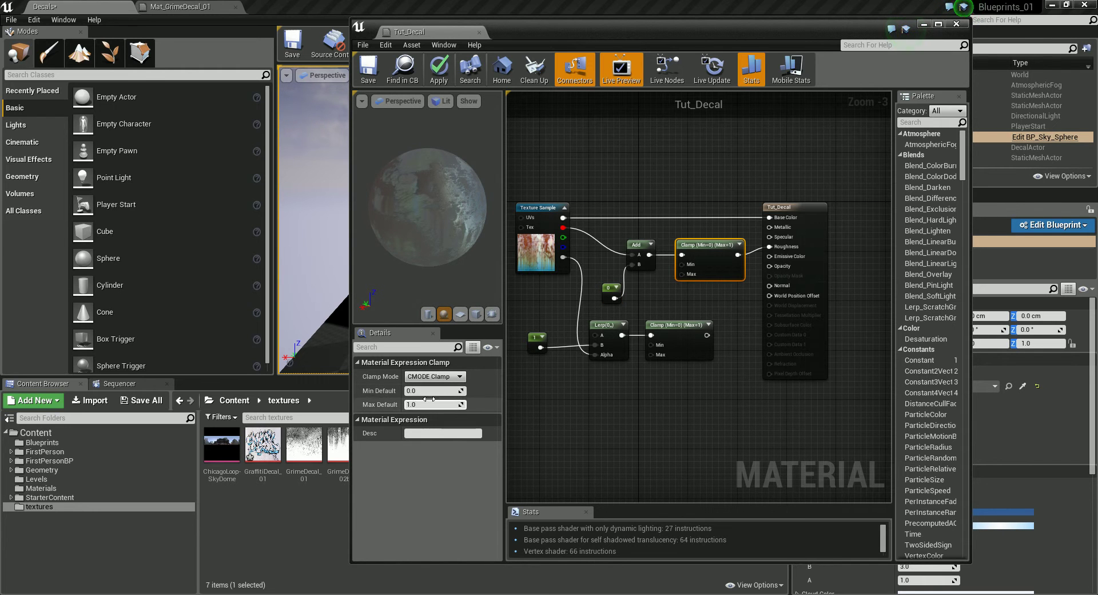
Set the Constant feeding the Add node's B input to 1
{"action": "left_click", "coordinate": [612, 294]}
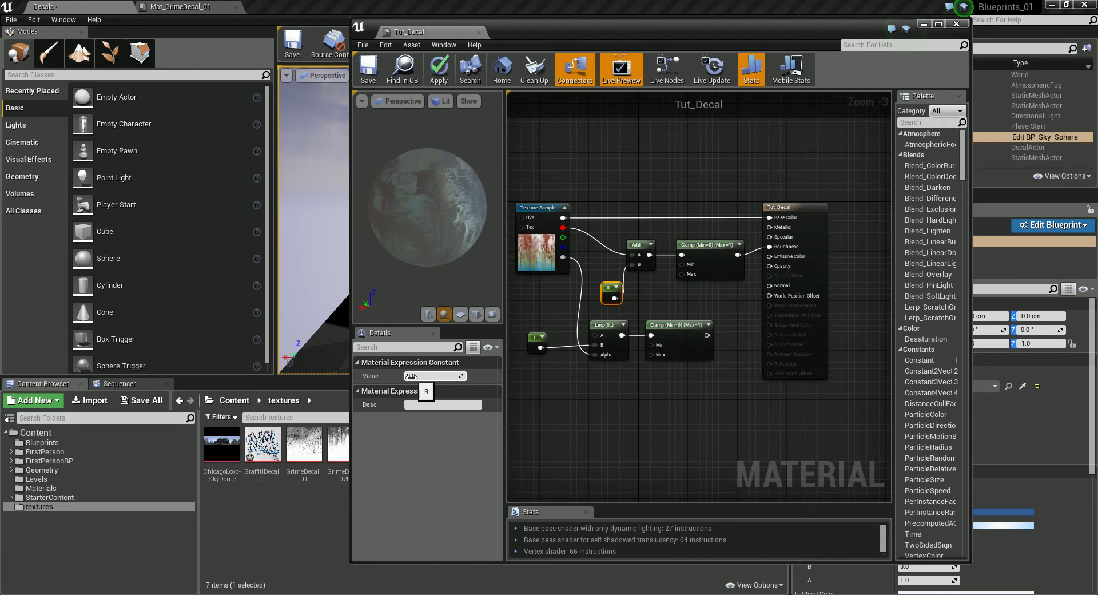
{"action": "left_click", "coordinate": [411, 376]}
{"action": "type", "text": "1"}
{"action": "key", "text": "Return"}
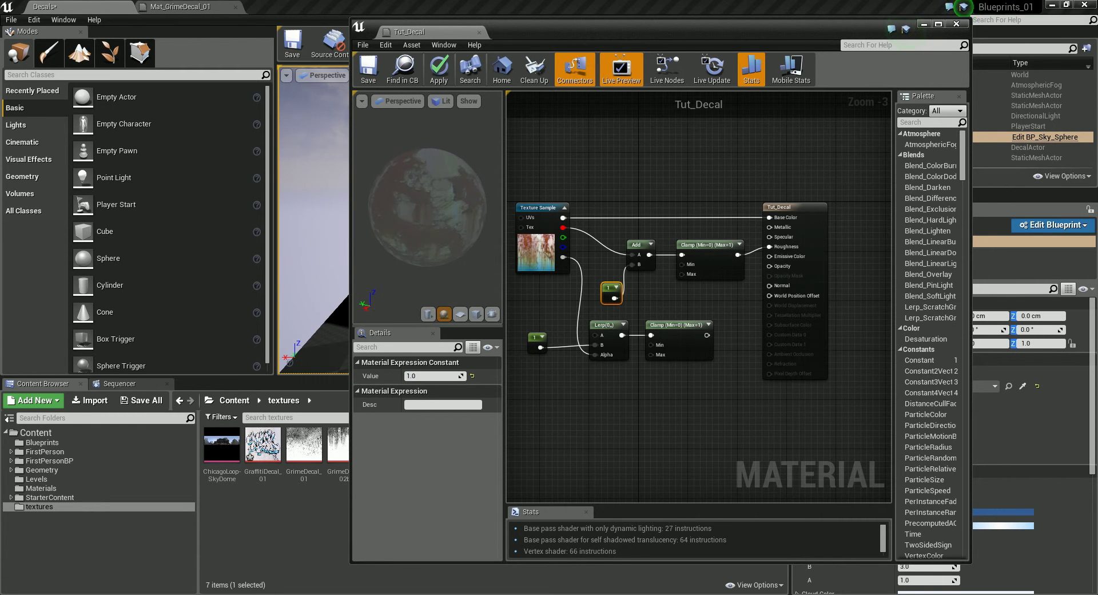
Set the Constant feeding the Add node's B input to 0 and inspect the surface shine on the preview sphere
{"action": "left_click", "coordinate": [413, 377]}
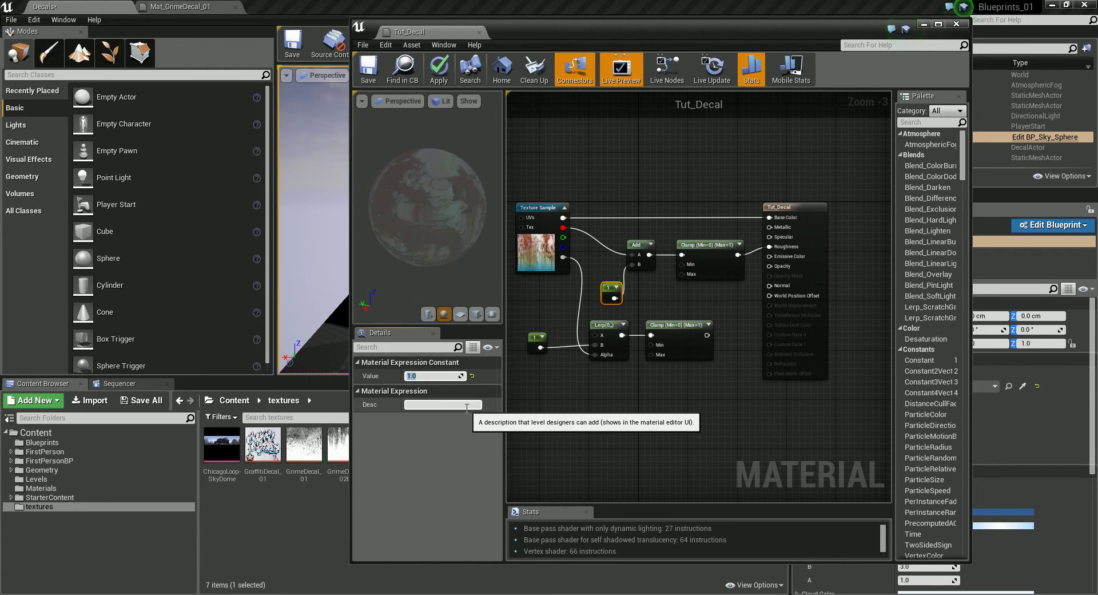
{"action": "type", "text": "0"}
{"action": "key", "text": "Return"}
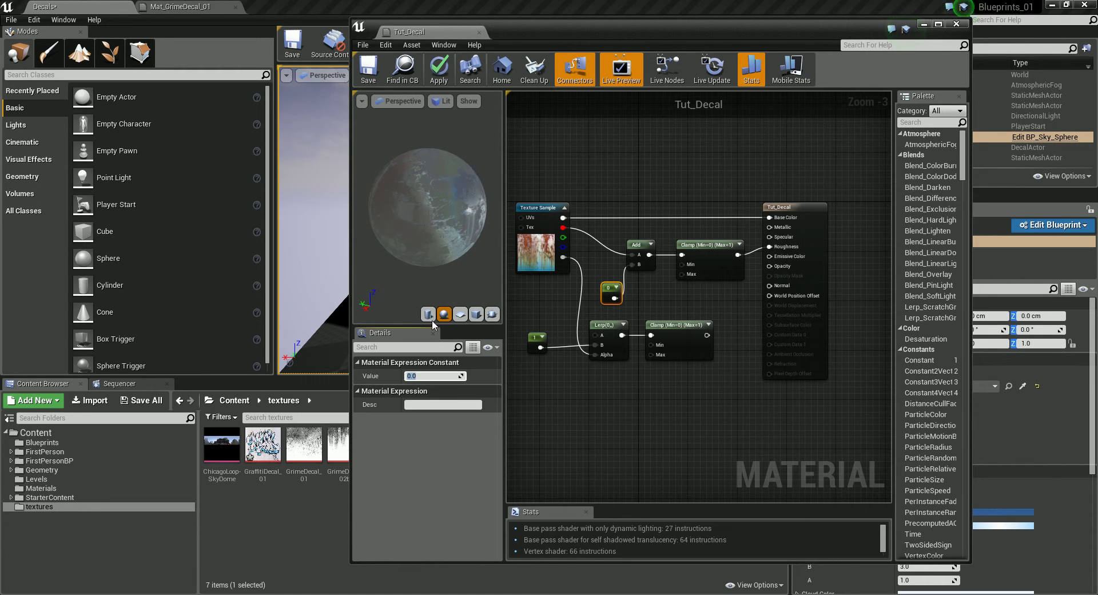
{"action": "left_click_drag", "start_coordinate": [461, 201], "coordinate": [496, 201]}
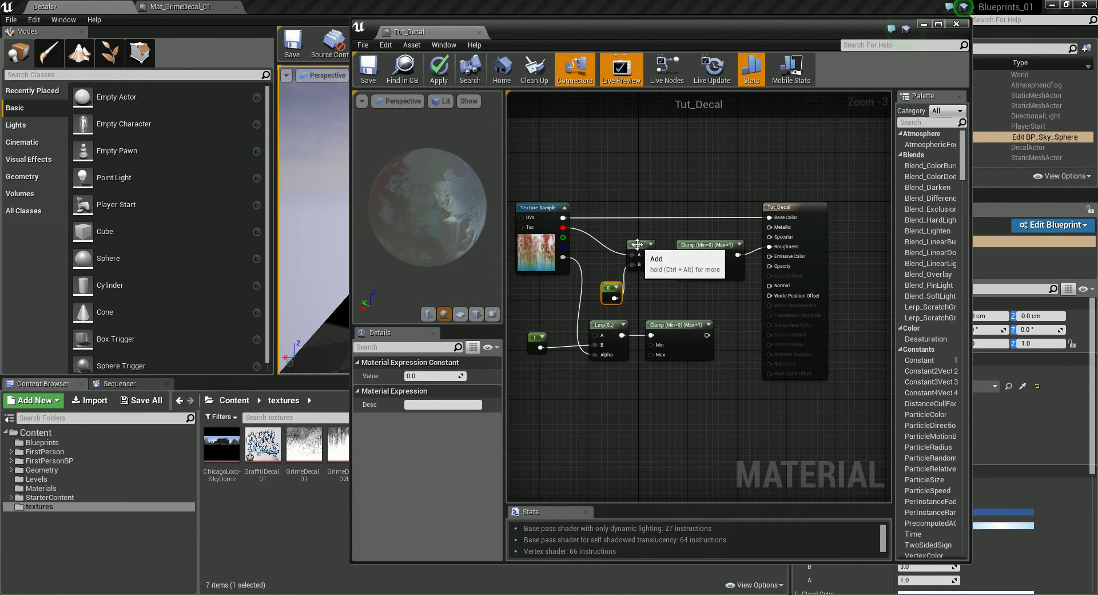
Shift the Add node slightly toward its Clamp and set the Constant feeding its B input to 0.5
{"action": "left_click_drag", "start_coordinate": [637, 251], "coordinate": [643, 252]}
{"action": "left_click", "coordinate": [608, 283]}
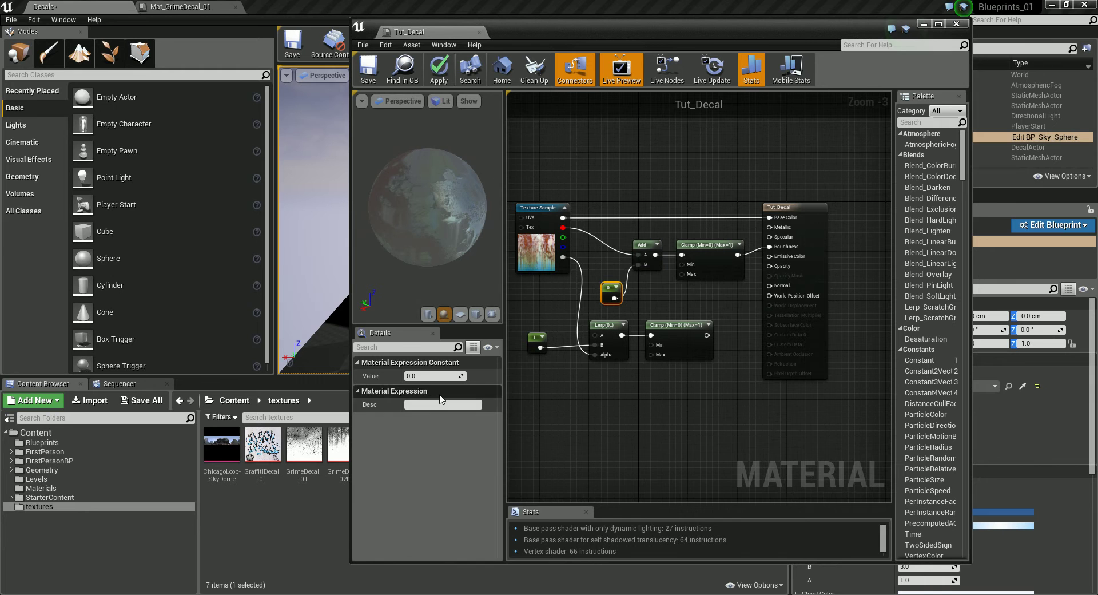
{"action": "left_click", "coordinate": [434, 375]}
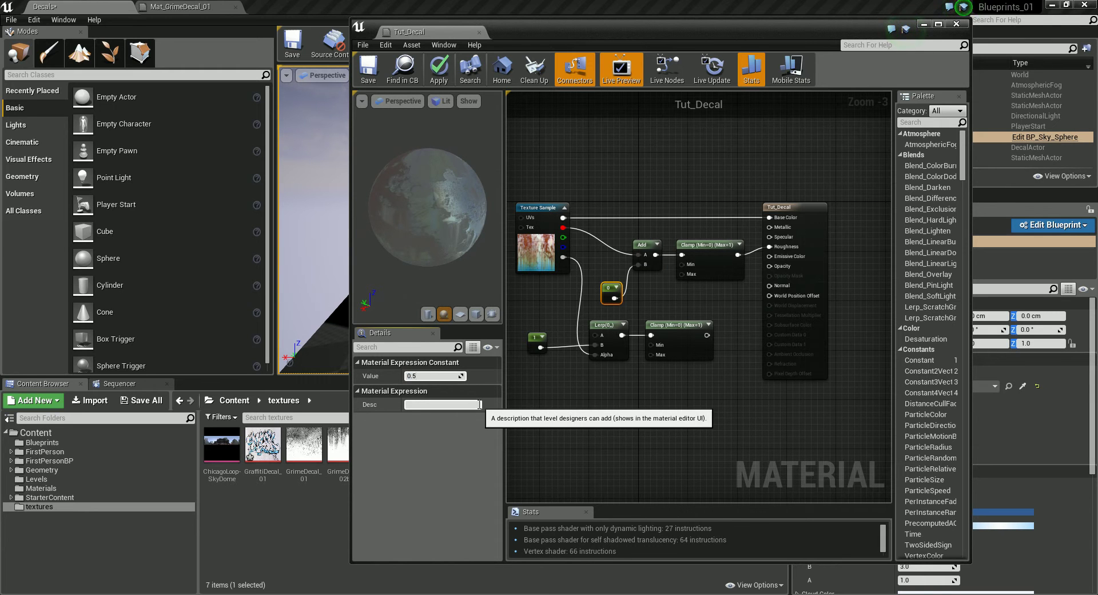
{"action": "key", "text": "Return"}
{"action": "left_click", "coordinate": [649, 454]}
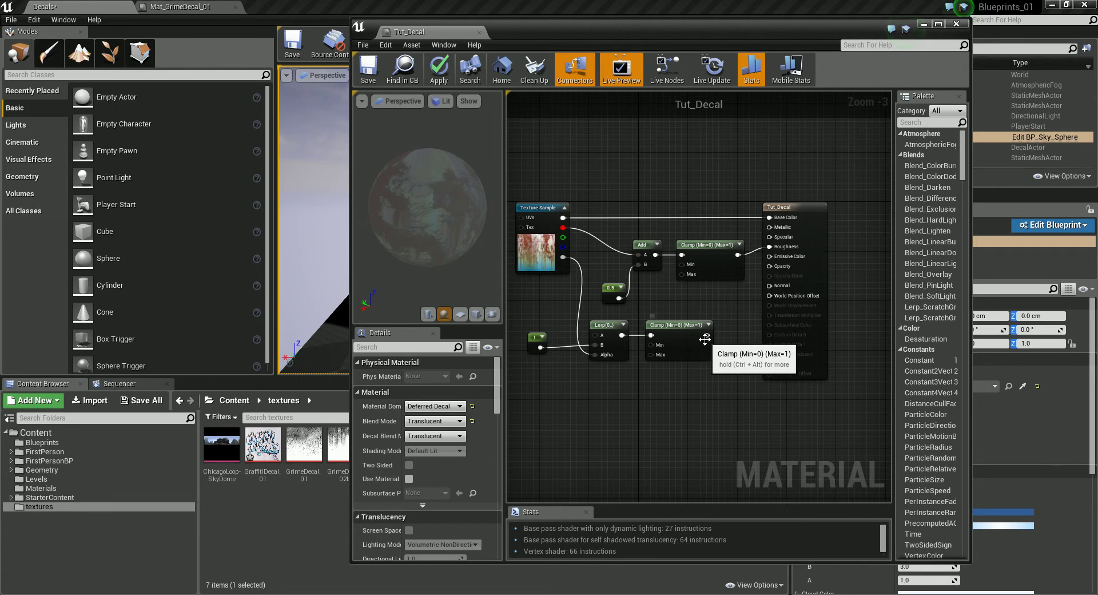
Connect the lower Clamp's output to the Opacity input and move the Tut_Decal result node slightly away from the other nodes
{"action": "left_click_drag", "start_coordinate": [707, 335], "coordinate": [768, 267]}
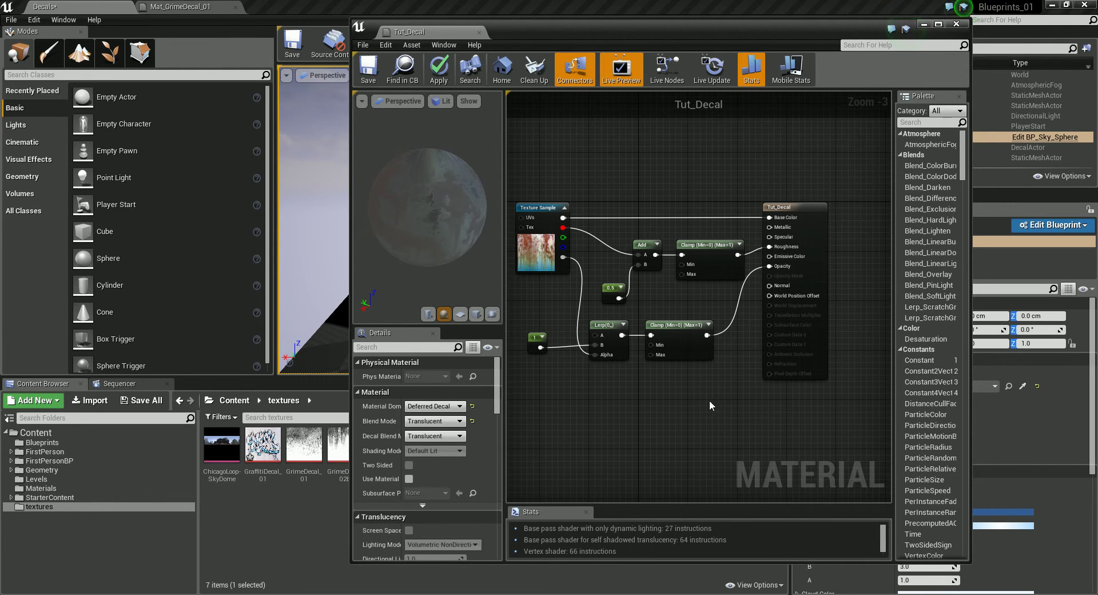
{"action": "right_click_drag", "start_coordinate": [650, 394], "coordinate": [674, 401]}
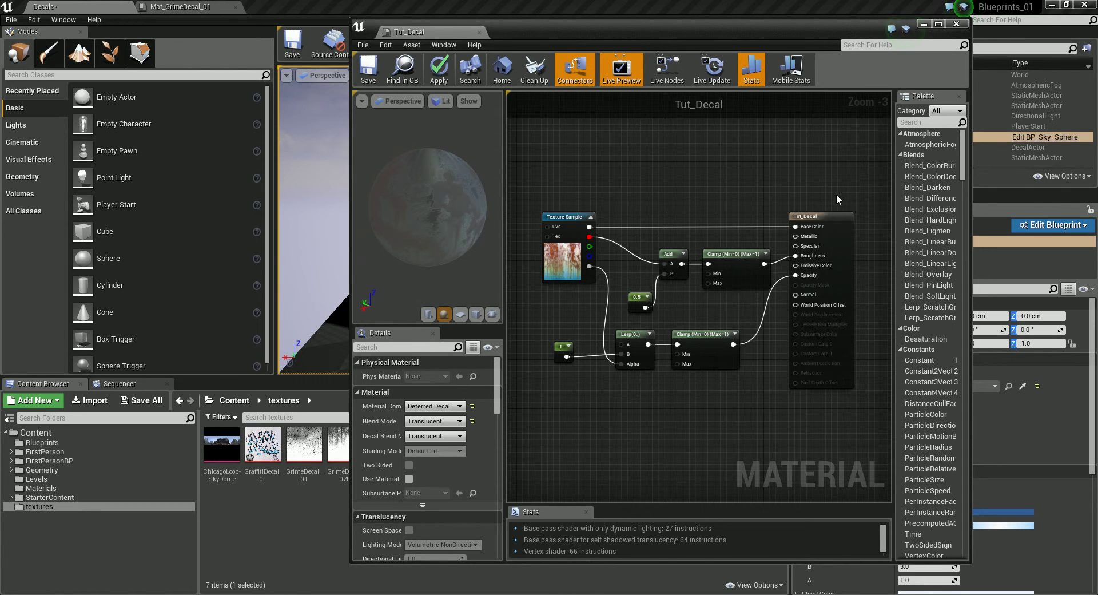
{"action": "left_click_drag", "start_coordinate": [824, 216], "coordinate": [837, 215]}
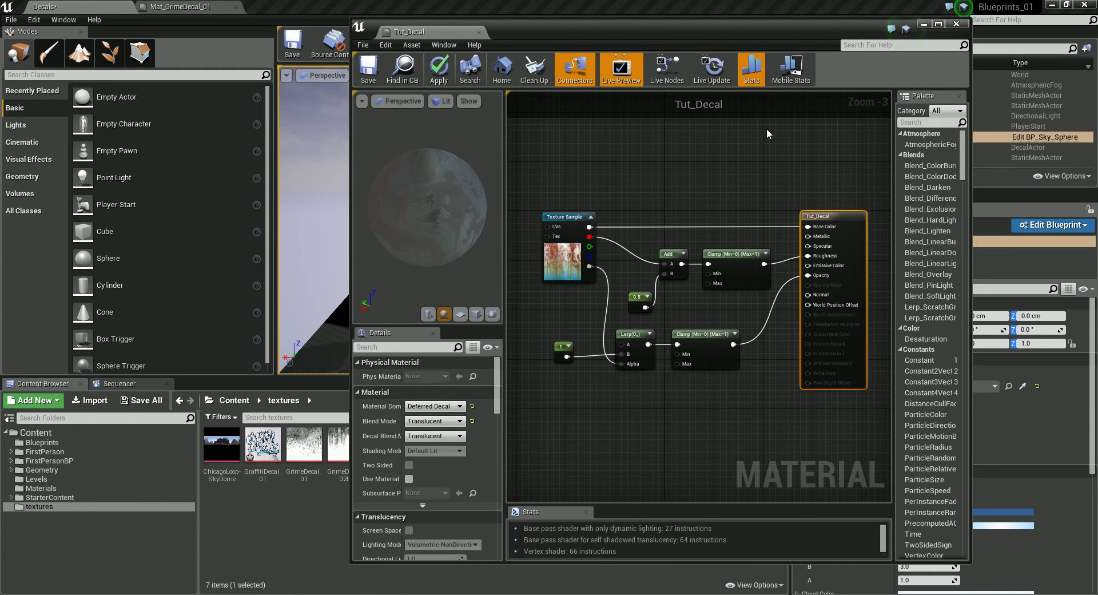
{"action": "mouse_move", "coordinate": [762, 41]}
{"action": "left_mouse_down"}
{"action": "mouse_move", "coordinate": [761, 22]}
{"action": "mouse_move", "coordinate": [763, 32]}
{"action": "left_mouse_up"}
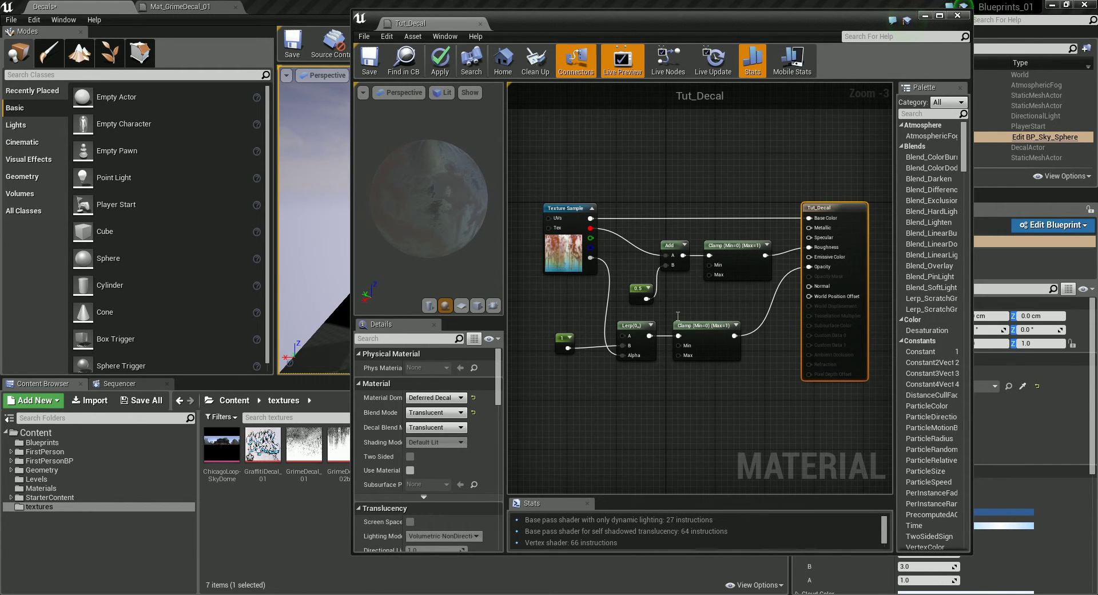
Convert the 0.5 Constant feeding the Add node into a parameter named Roughness
{"action": "right_click", "coordinate": [639, 294]}
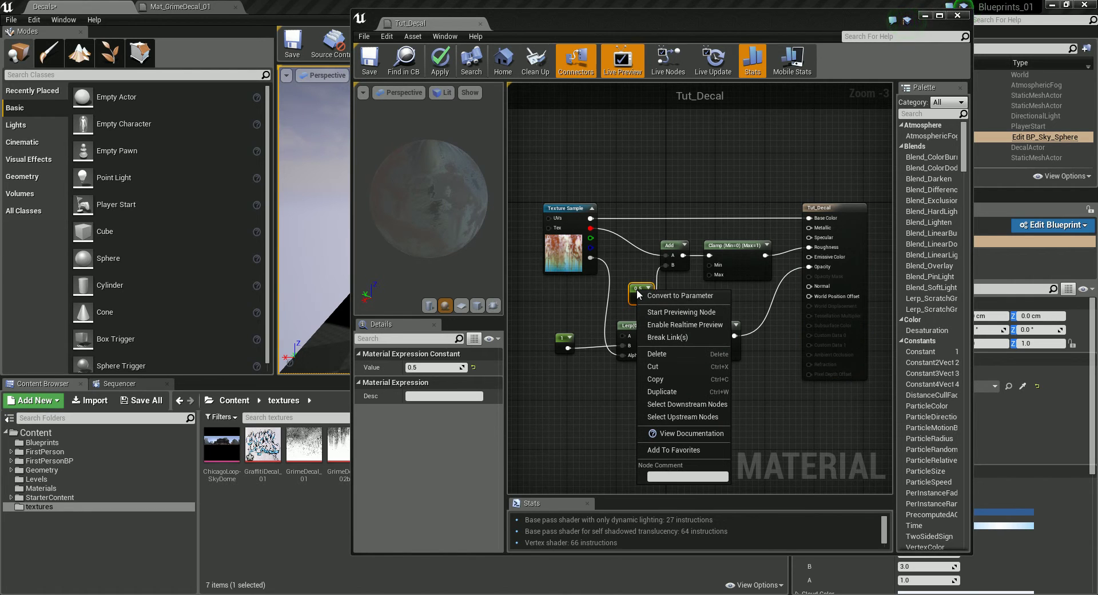
{"action": "left_click", "coordinate": [686, 296]}
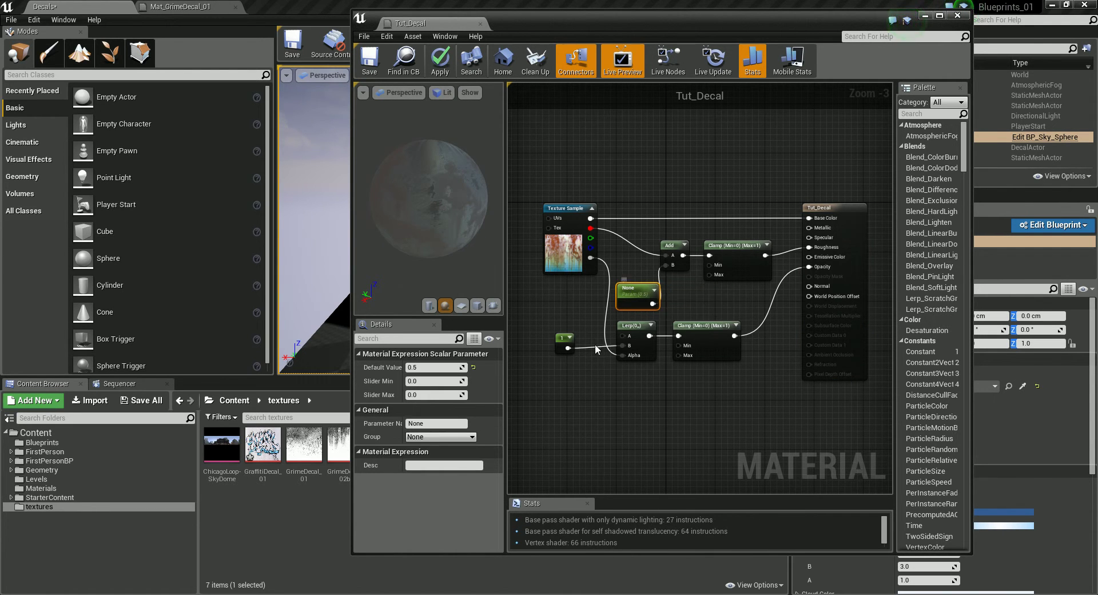
{"action": "left_click", "coordinate": [452, 424]}
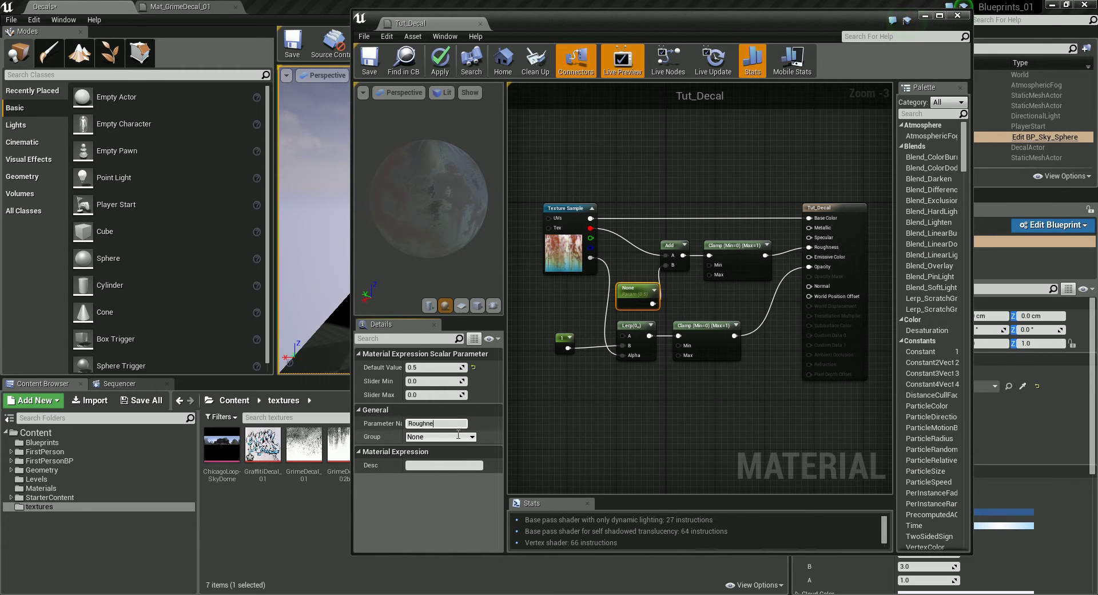
{"action": "key", "text": "Return"}
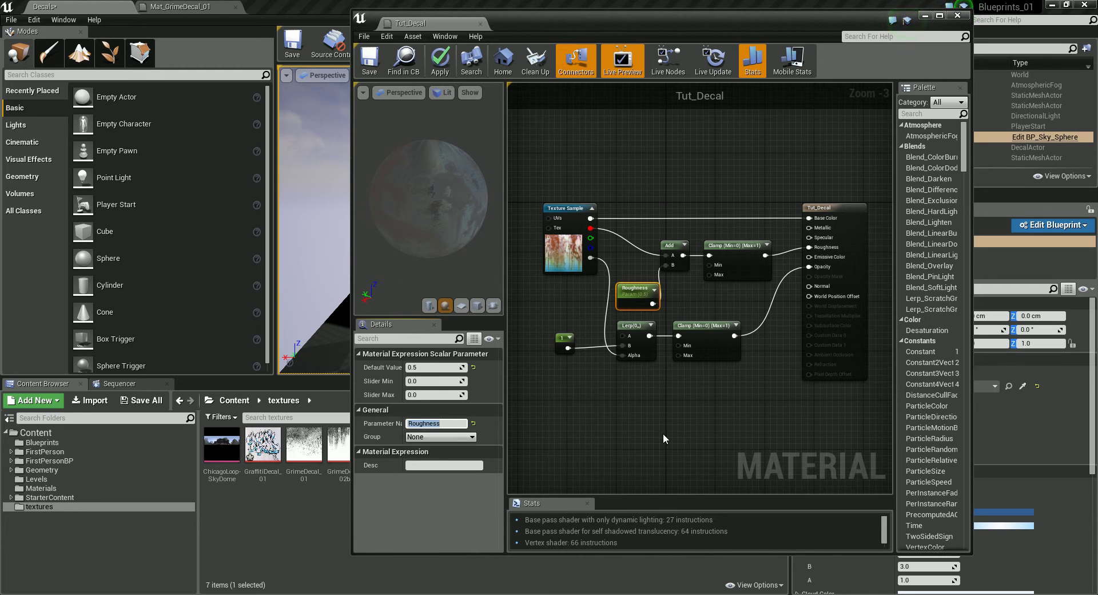
Convert the Constant feeding the Lerp's B input into a parameter named AlphaStrength
{"action": "left_click", "coordinate": [565, 335]}
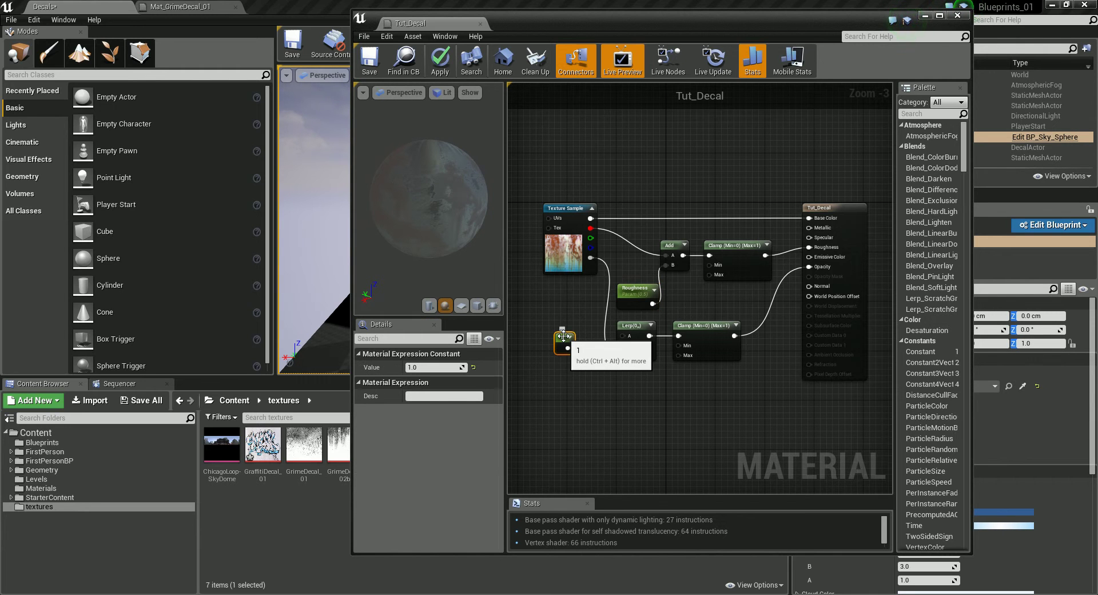
{"action": "right_click", "coordinate": [565, 339]}
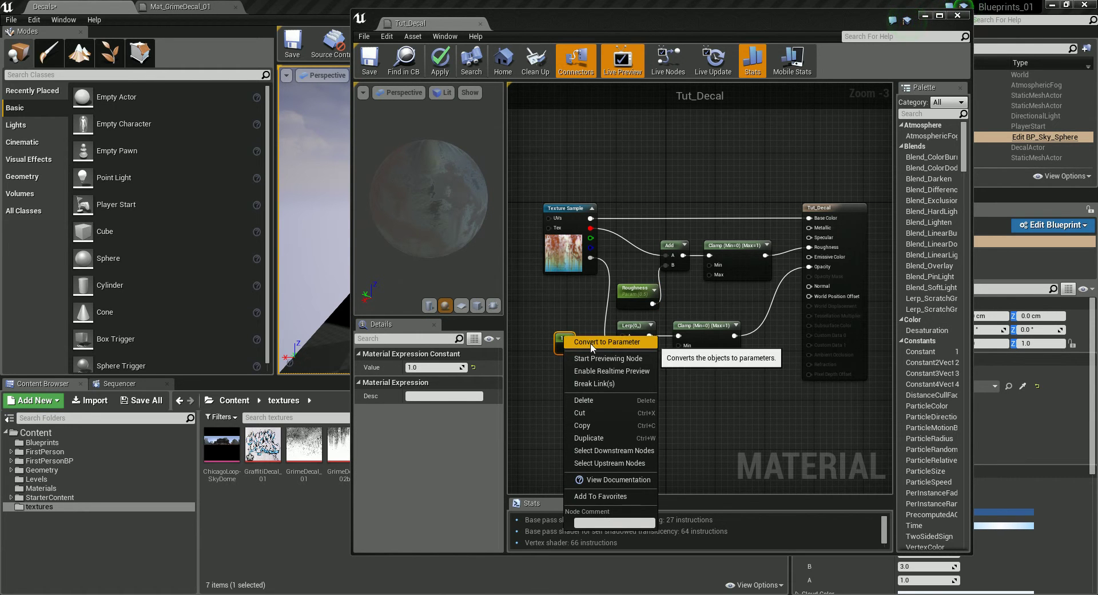
{"action": "left_click", "coordinate": [572, 342]}
{"action": "left_click", "coordinate": [419, 424]}
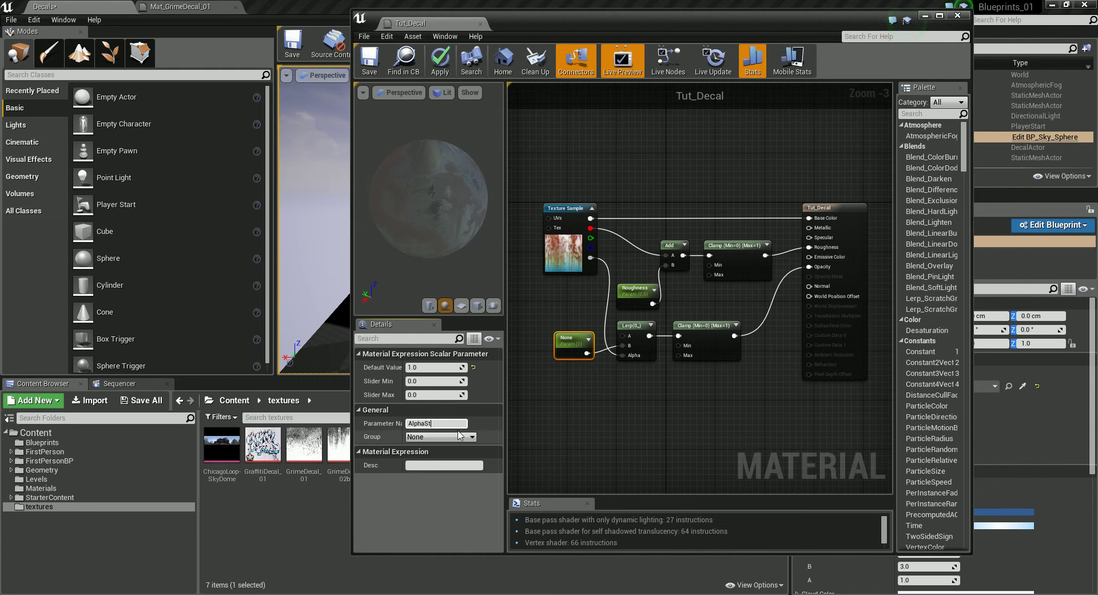
{"action": "key", "text": "Return"}
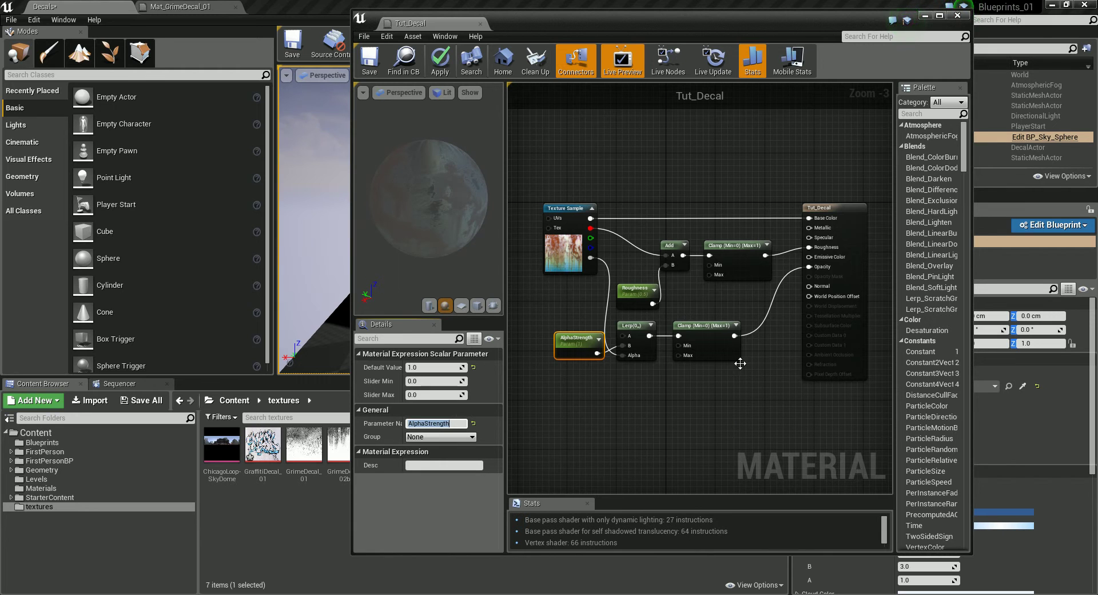
Tidy the graph by moving the Texture Sample slightly outward and the AlphaStrength node below and clear of the Lerp
{"action": "left_click_drag", "start_coordinate": [577, 214], "coordinate": [570, 214]}
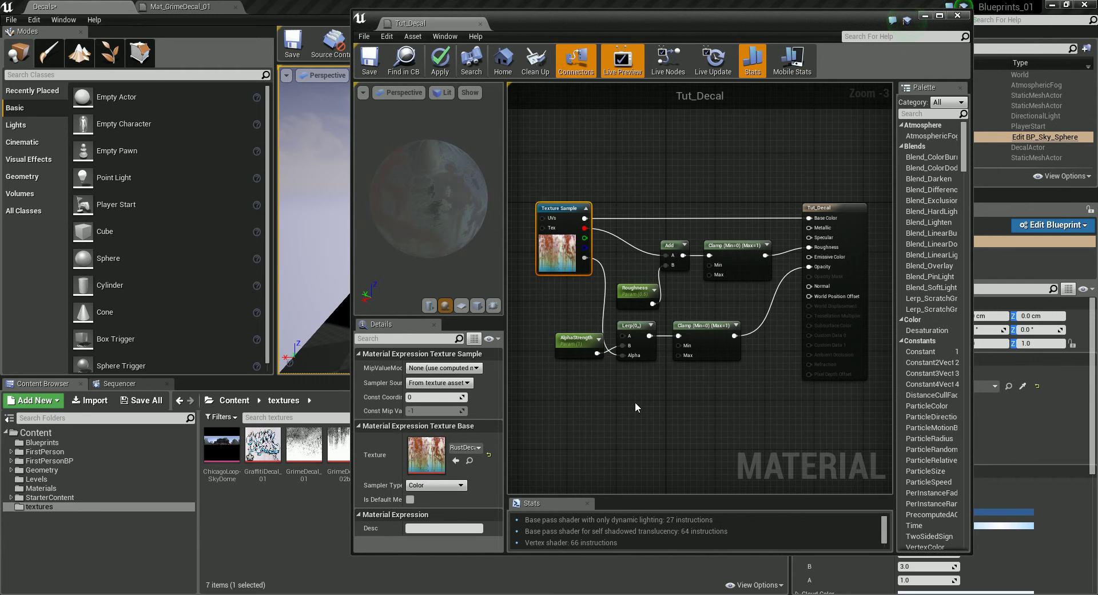
{"action": "left_click", "coordinate": [644, 418]}
{"action": "left_click_drag", "start_coordinate": [584, 348], "coordinate": [572, 373]}
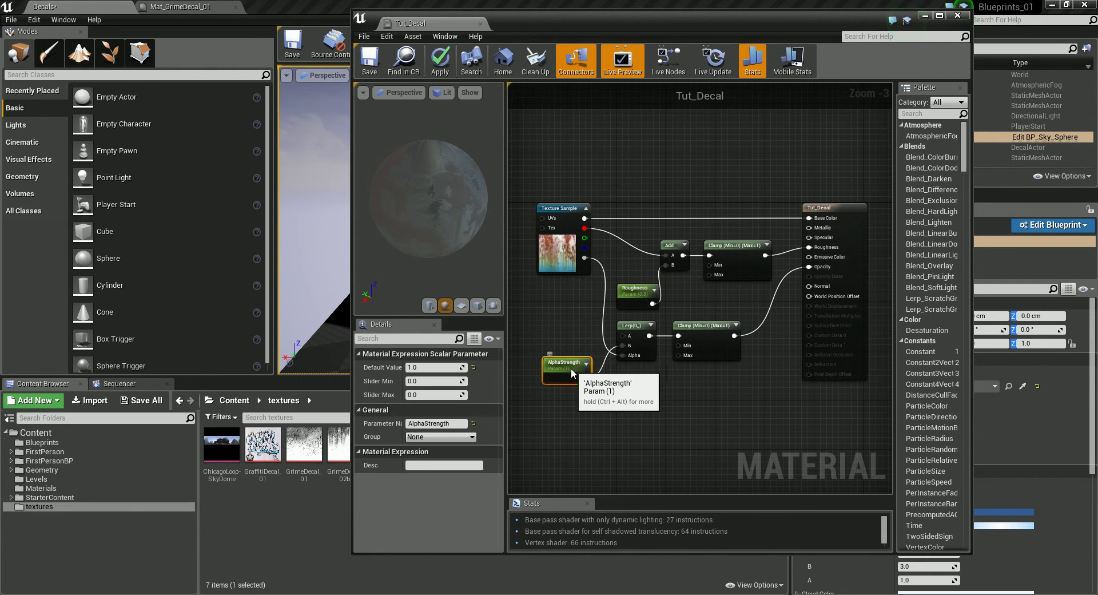
{"action": "left_click", "coordinate": [676, 384]}
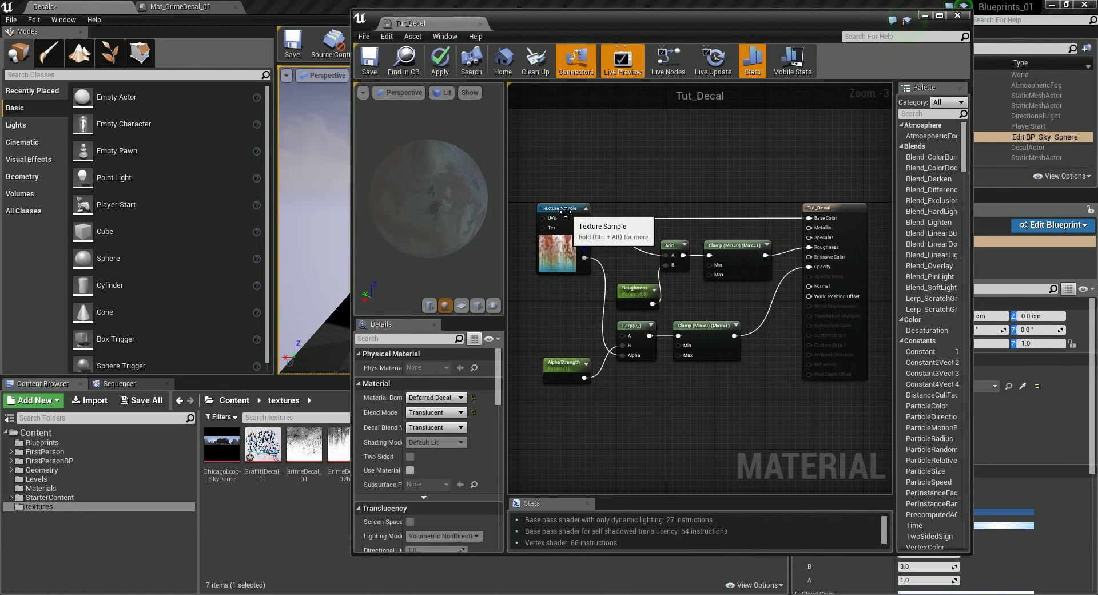
Convert the Texture Sample into a texture parameter named DecalMap
{"action": "left_click", "coordinate": [562, 204]}
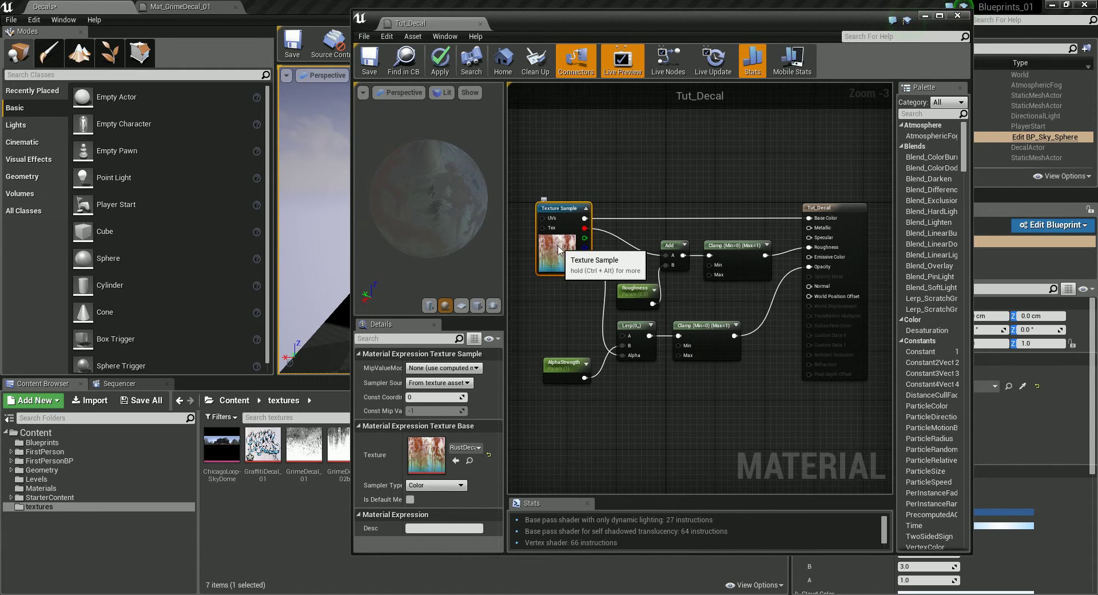
{"action": "right_click", "coordinate": [556, 249]}
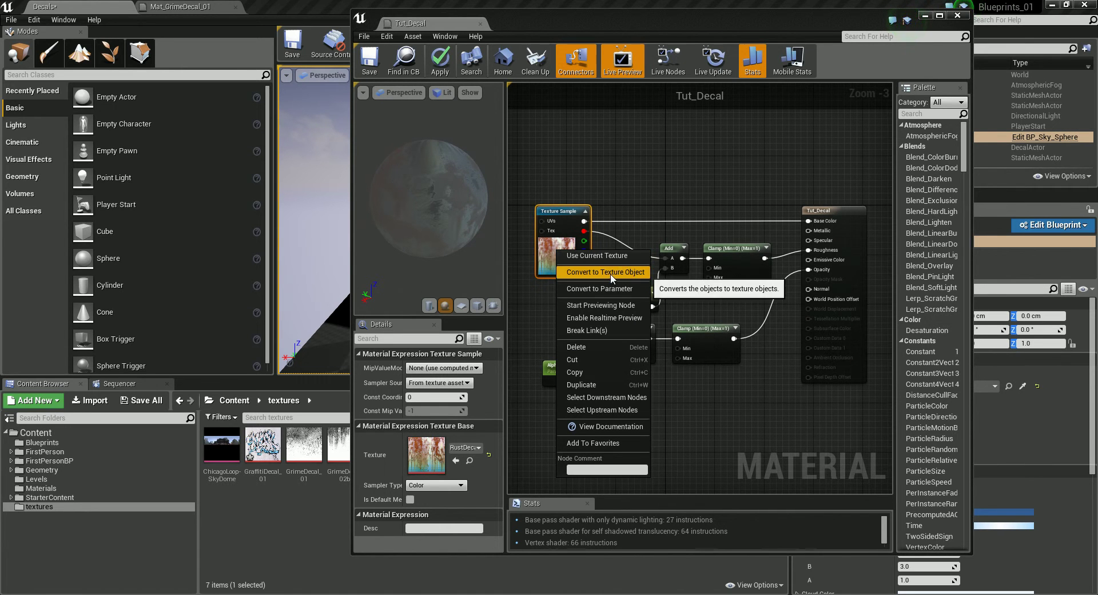
{"action": "left_click", "coordinate": [609, 287]}
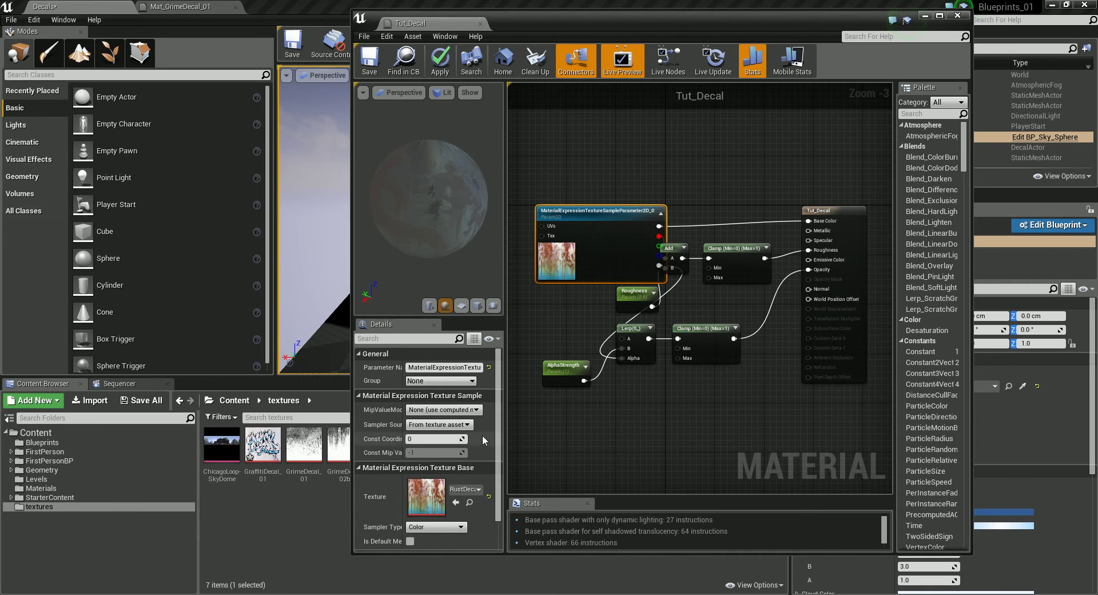
{"action": "left_click", "coordinate": [452, 369]}
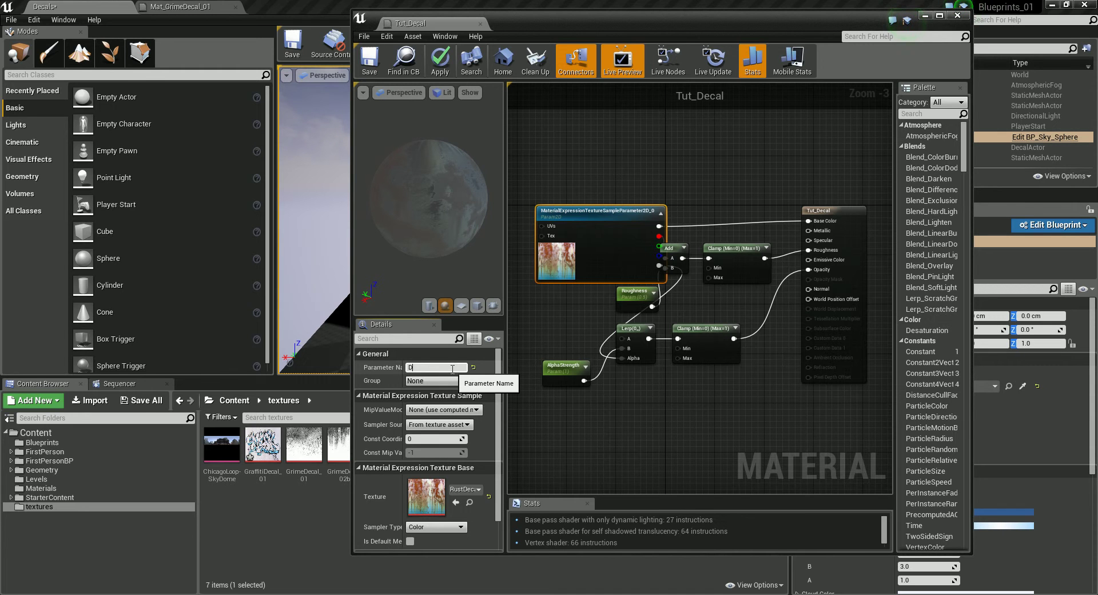
{"action": "type", "text": "DecalMap"}
{"action": "key", "text": "Return"}
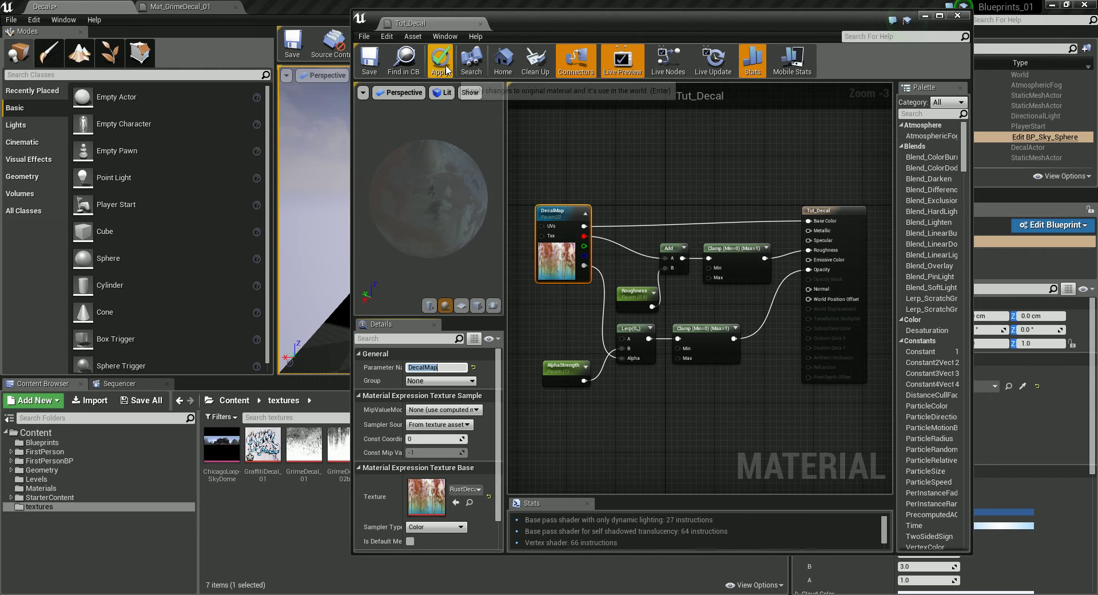
Apply the changes to the Tut_Decal material, save it and close its material editor
{"action": "left_click", "coordinate": [445, 64]}
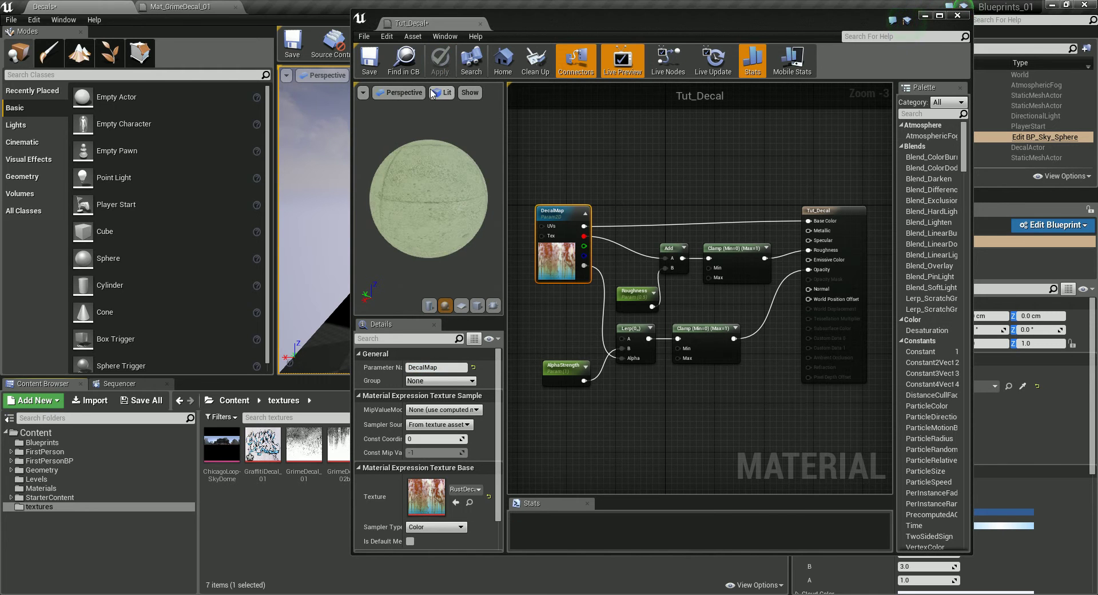
{"action": "left_click", "coordinate": [369, 63]}
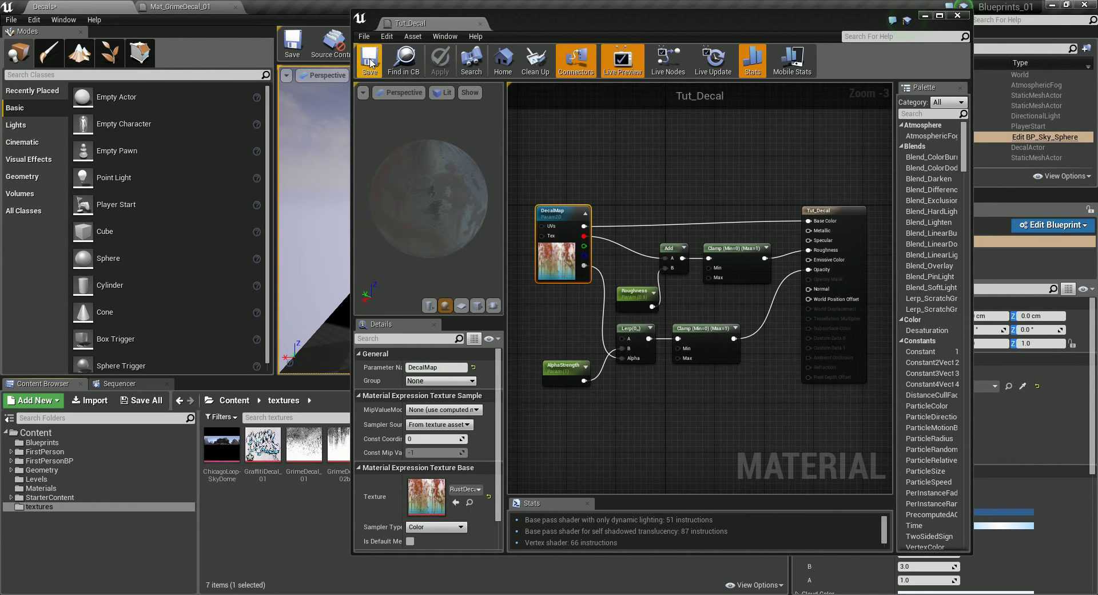
{"action": "left_click", "coordinate": [958, 16]}
{"action": "left_click", "coordinate": [574, 537]}
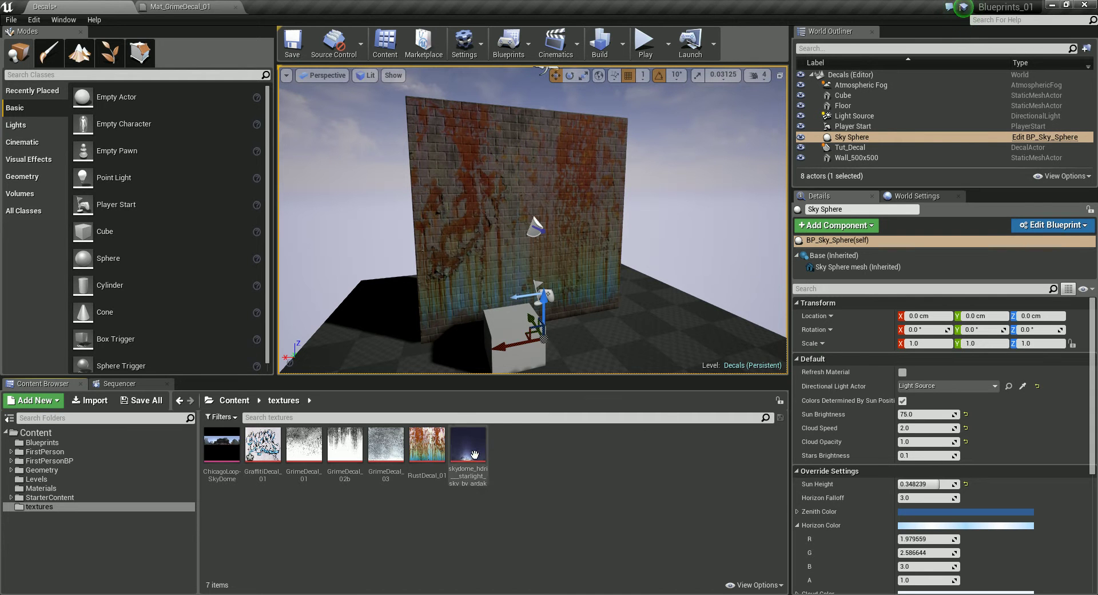
Create a material instance of Tut_Decal in the Materials folder, keeping the suggested name
{"action": "left_click", "coordinate": [433, 447]}
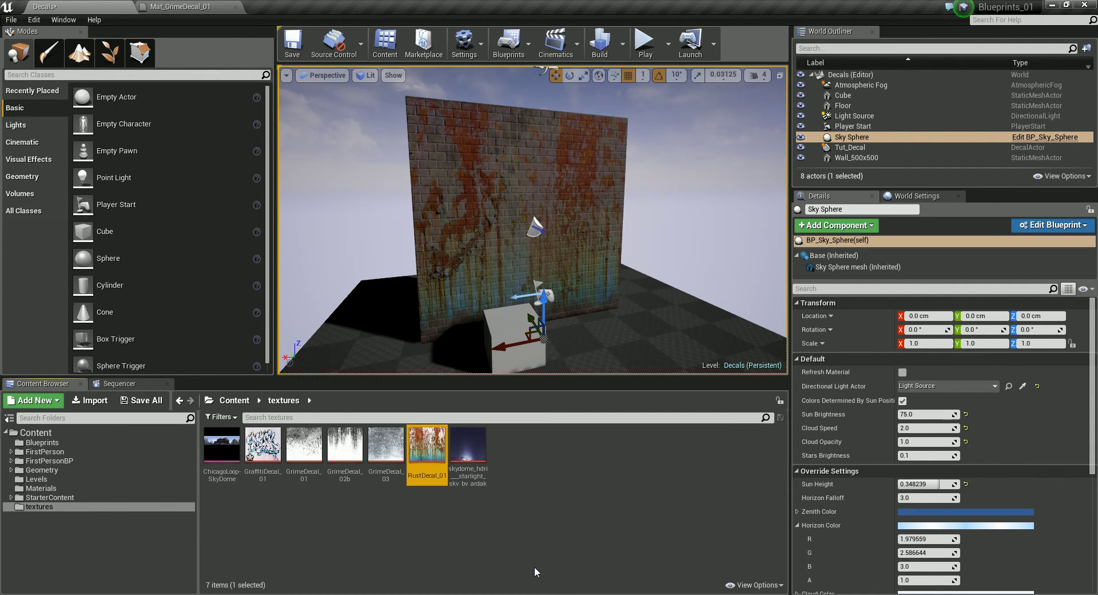
{"action": "left_click", "coordinate": [46, 489]}
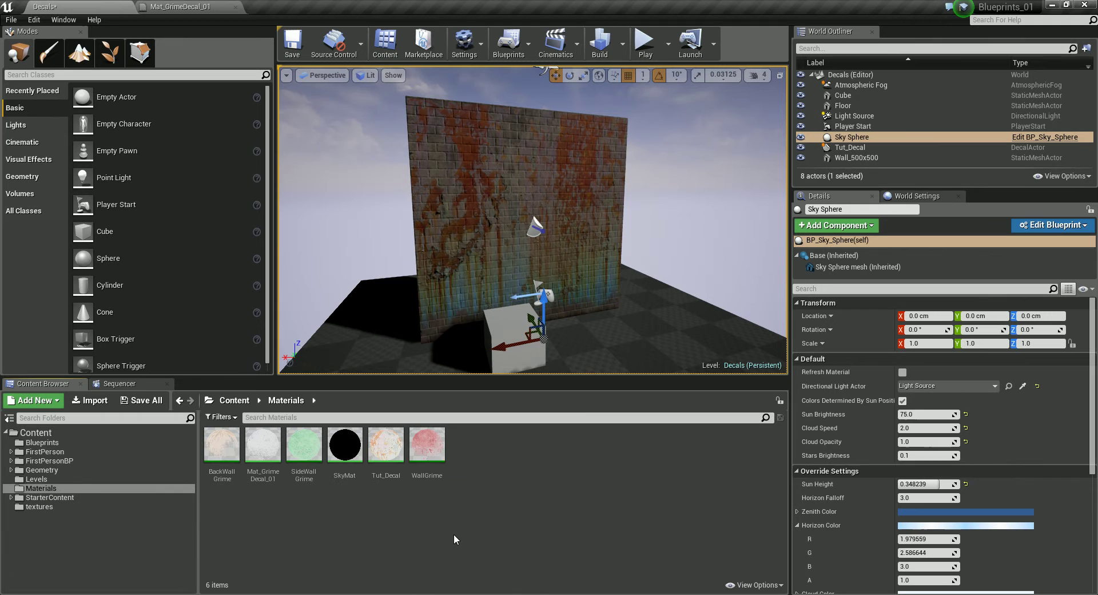
{"action": "left_click", "coordinate": [394, 444]}
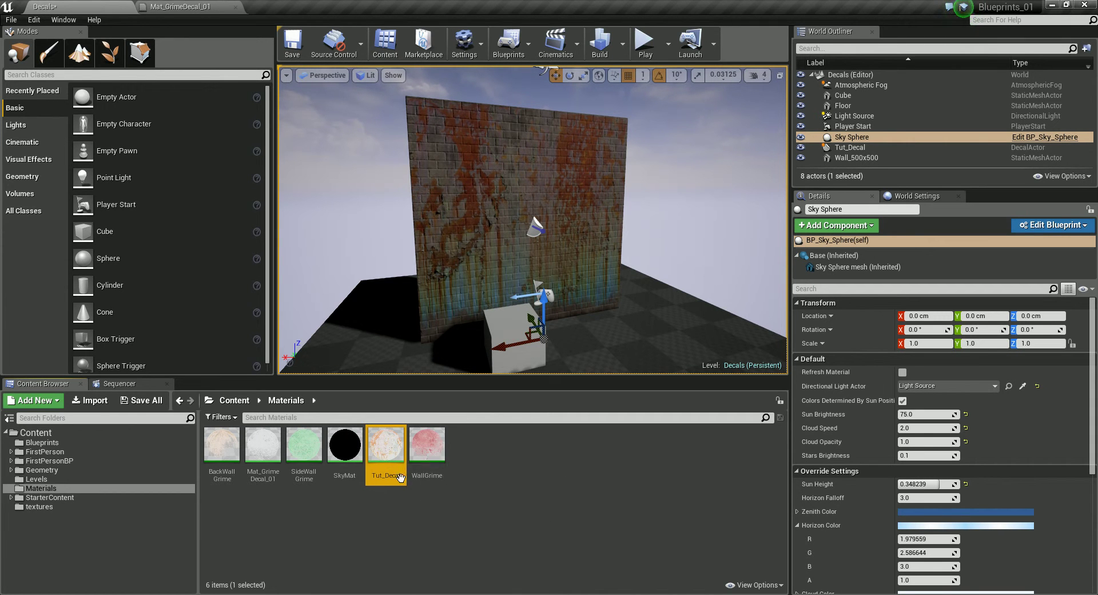
{"action": "right_click", "coordinate": [388, 447]}
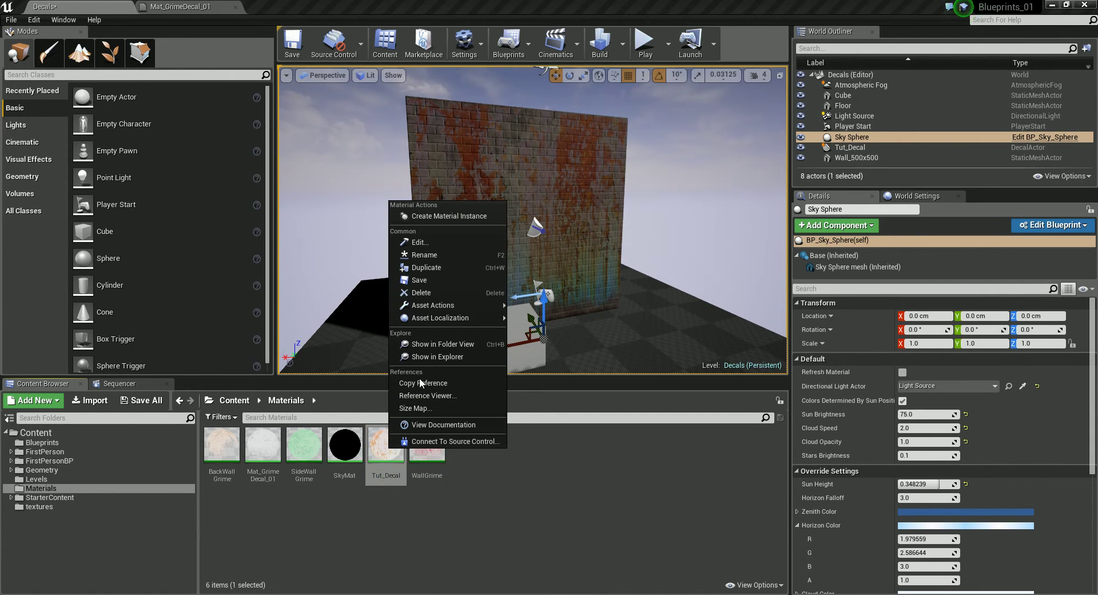
{"action": "left_click", "coordinate": [458, 217]}
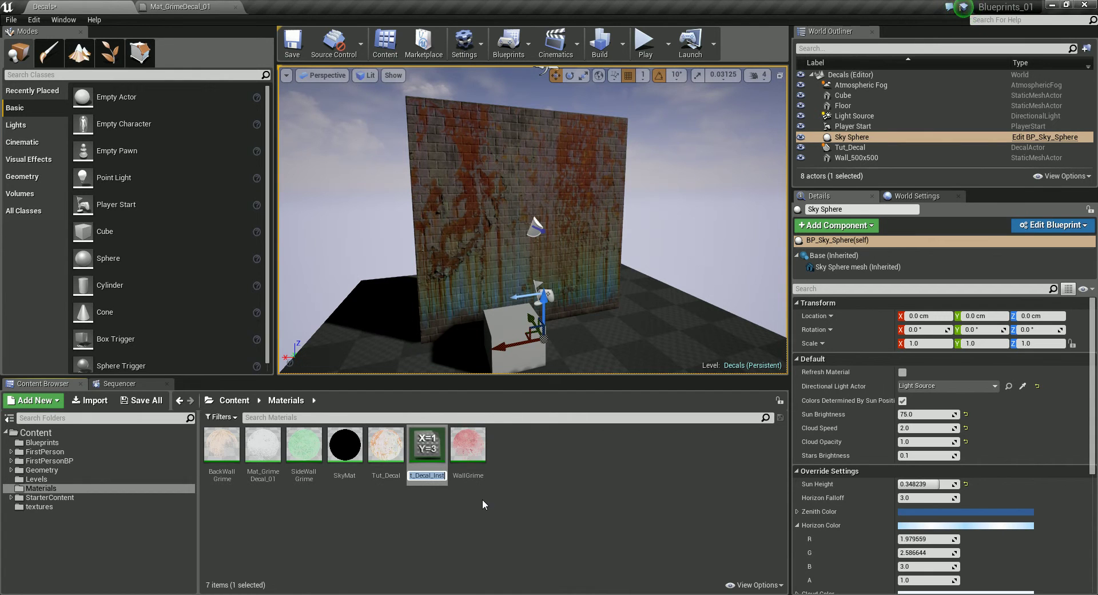
{"action": "key", "text": "Return"}
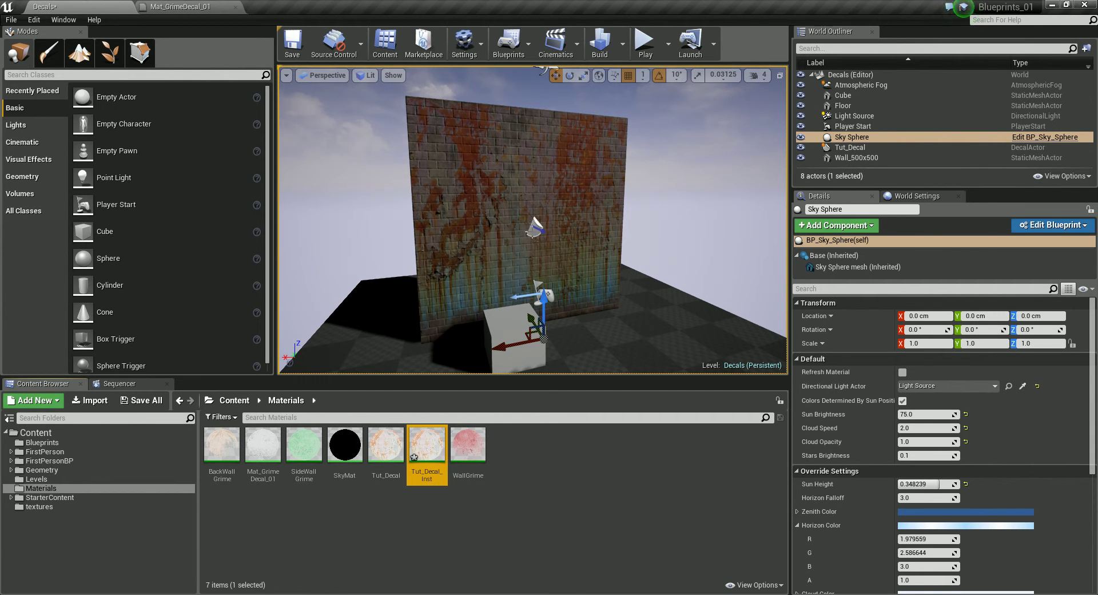
Delete the Tut_Decal actor from the level and place Tut_Decal_Inst on the brick wall
{"action": "left_click", "coordinate": [534, 229]}
{"action": "key", "text": "Delete"}
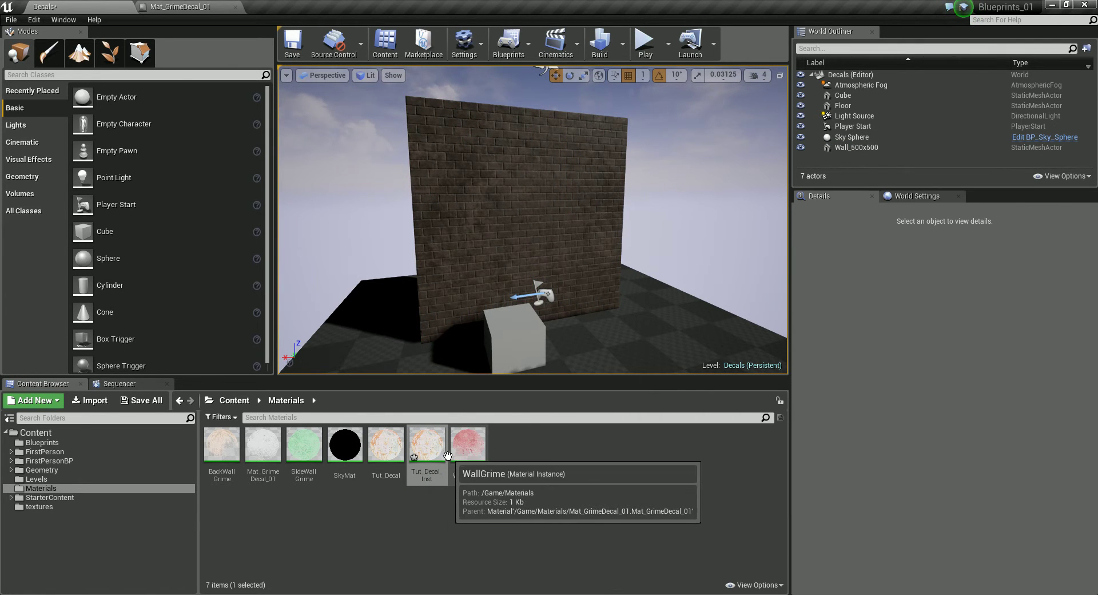
{"action": "left_click_drag", "start_coordinate": [427, 446], "coordinate": [532, 182]}
{"action": "key", "text": "e"}
{"action": "key", "text": "w"}
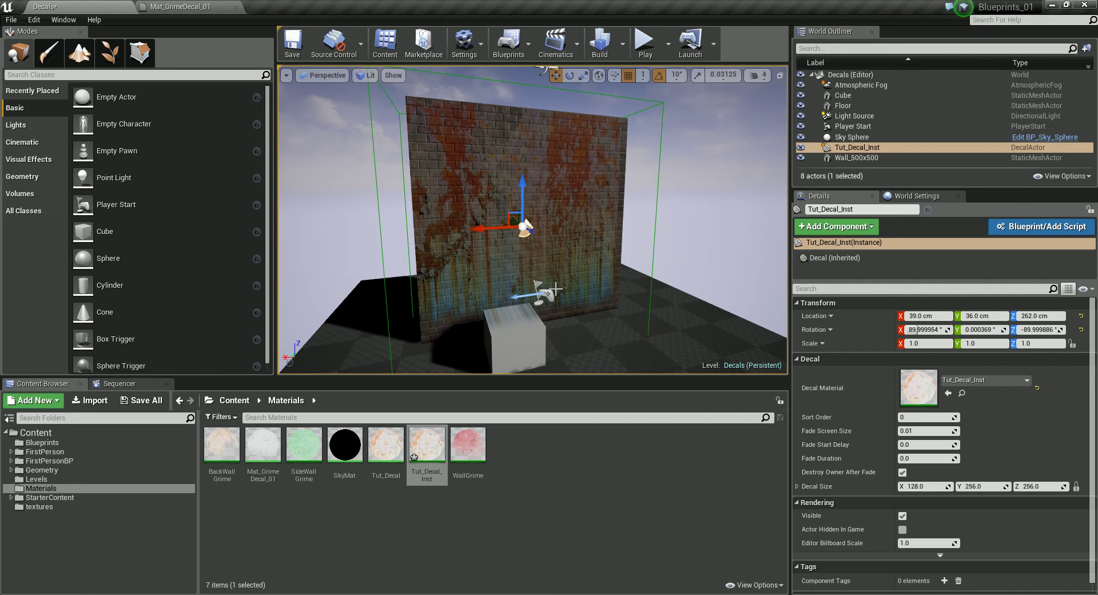
Scale the Tut_Decal_Inst actor's projection depth down to an X scale of about 0.0235
{"action": "right_click_drag", "start_coordinate": [556, 289], "coordinate": [638, 240]}
{"action": "key", "text": "r"}
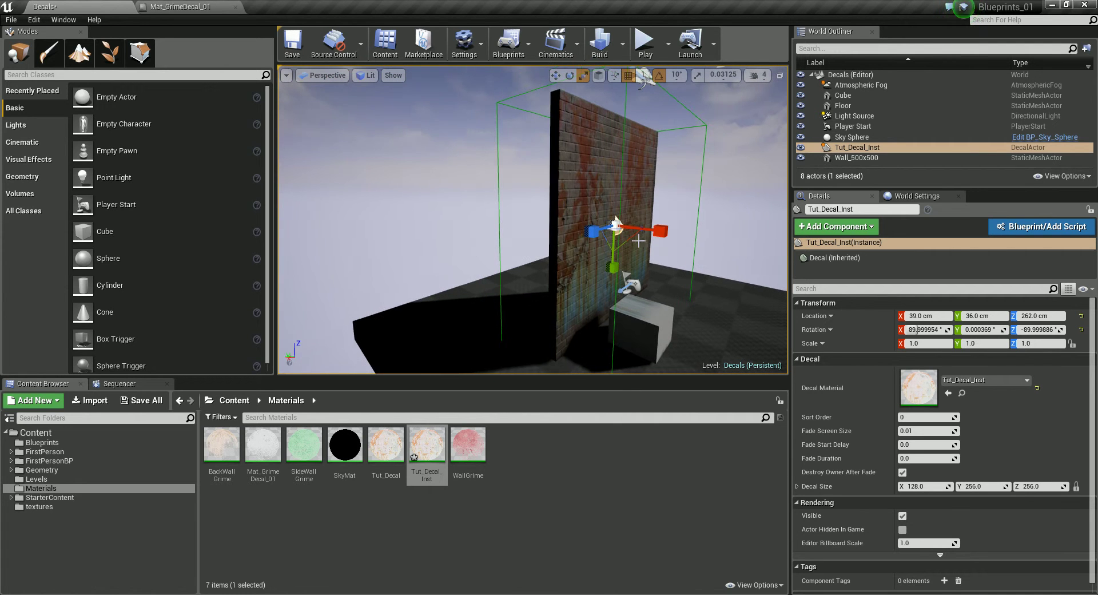
{"action": "left_click_drag", "start_coordinate": [666, 230], "coordinate": [621, 227]}
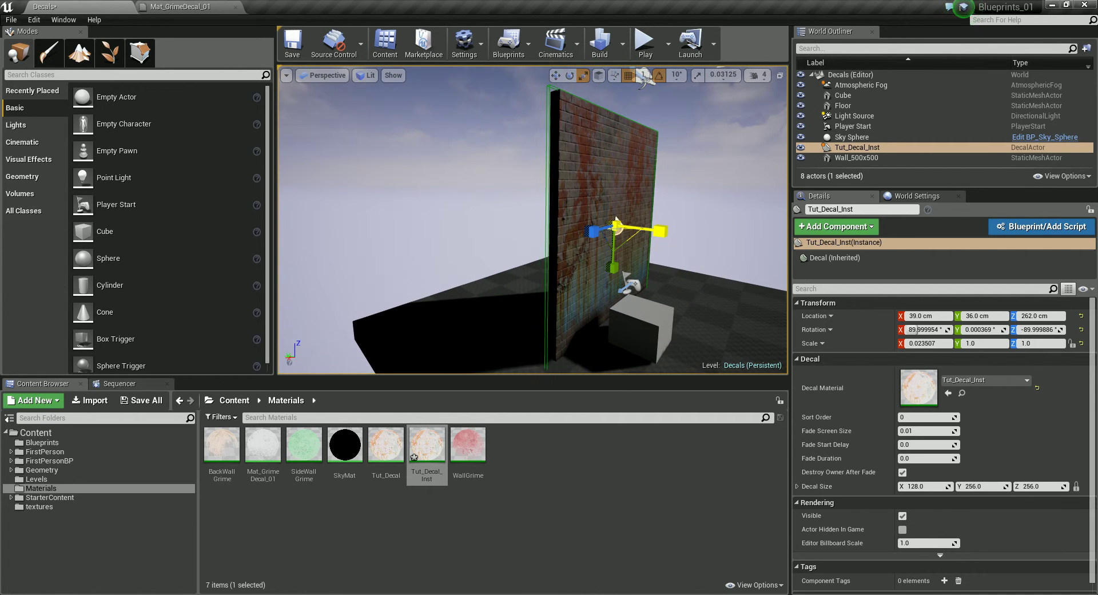
Slide the Tut_Decal_Inst actor along the wall to an X location of 14 cm so it aligns with the wall's edges
{"action": "key", "text": "w"}
{"action": "right_click_drag", "start_coordinate": [643, 264], "coordinate": [564, 264]}
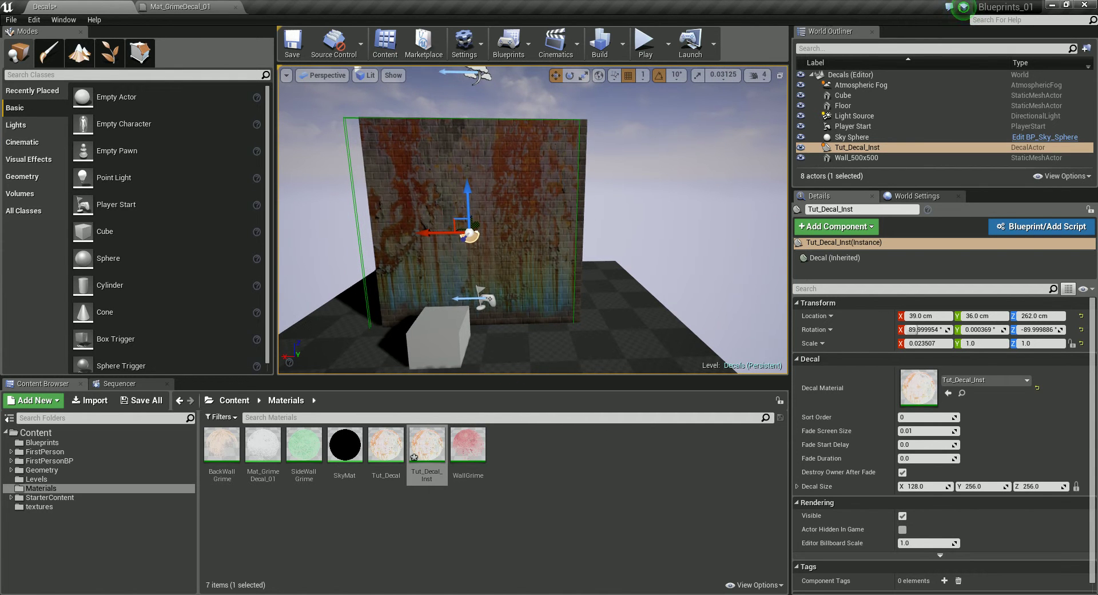
{"action": "left_click_drag", "start_coordinate": [420, 232], "coordinate": [433, 232]}
{"action": "right_click_drag", "start_coordinate": [433, 232], "coordinate": [444, 232]}
{"action": "right_click_drag", "start_coordinate": [578, 276], "coordinate": [588, 277]}
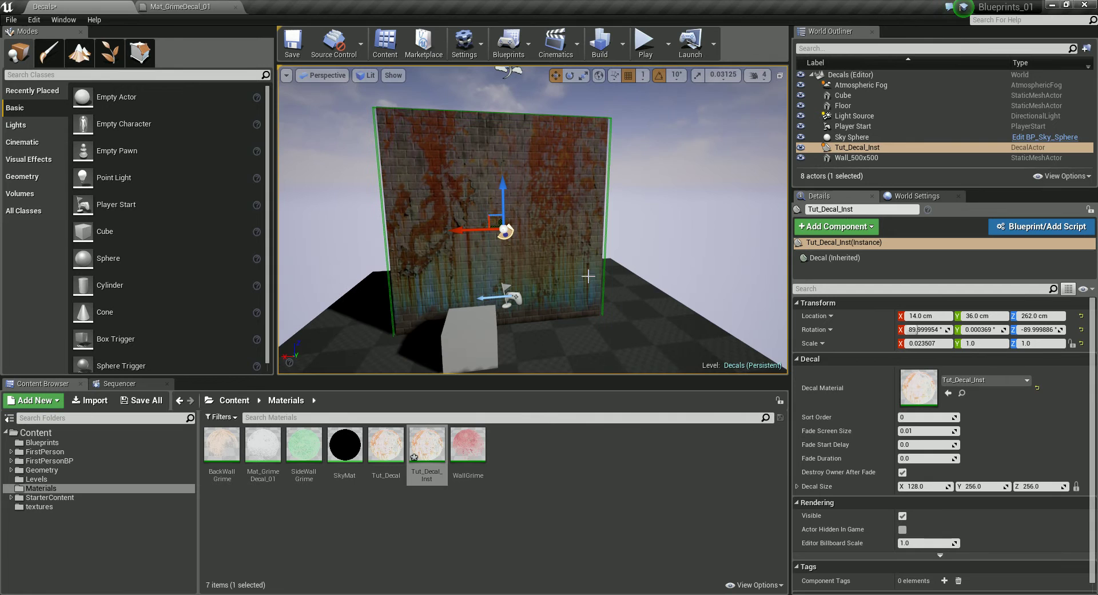
{"action": "left_click_drag", "start_coordinate": [625, 274], "coordinate": [599, 281], "text": "alt"}
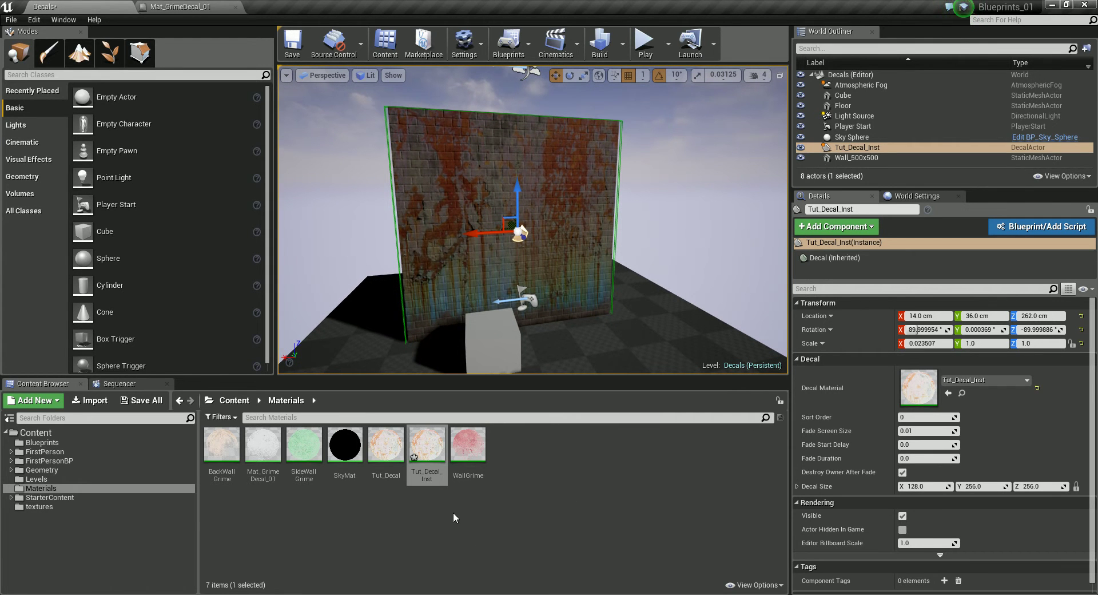
Open the Tut_Decal_Inst material instance for editing and place its window beside the wall in the viewport
{"action": "double_click", "coordinate": [428, 452]}
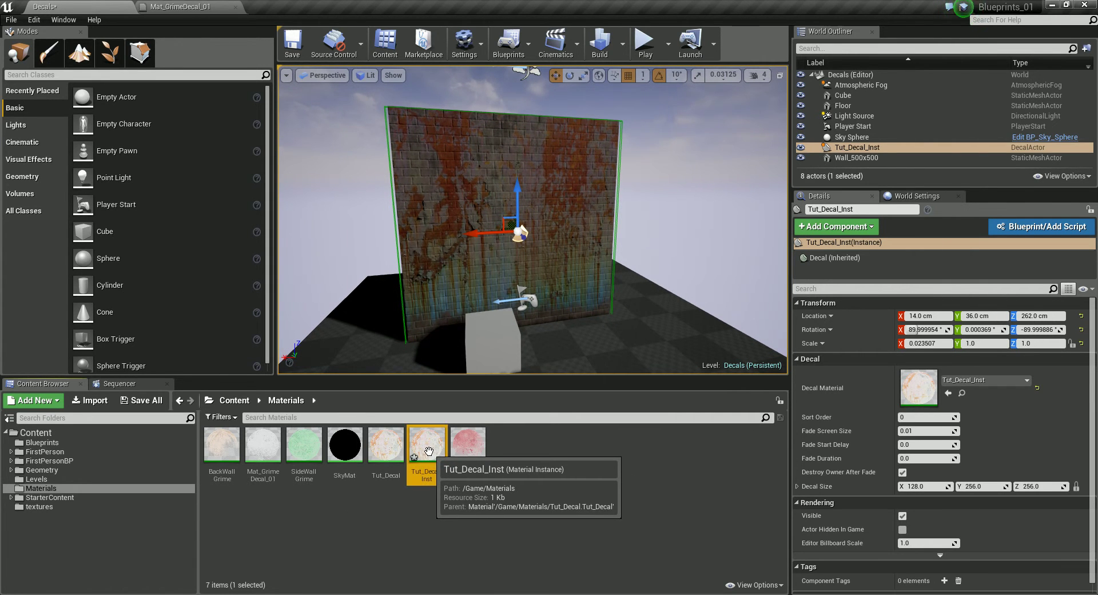
{"action": "left_click_drag", "start_coordinate": [667, 45], "coordinate": [856, 64]}
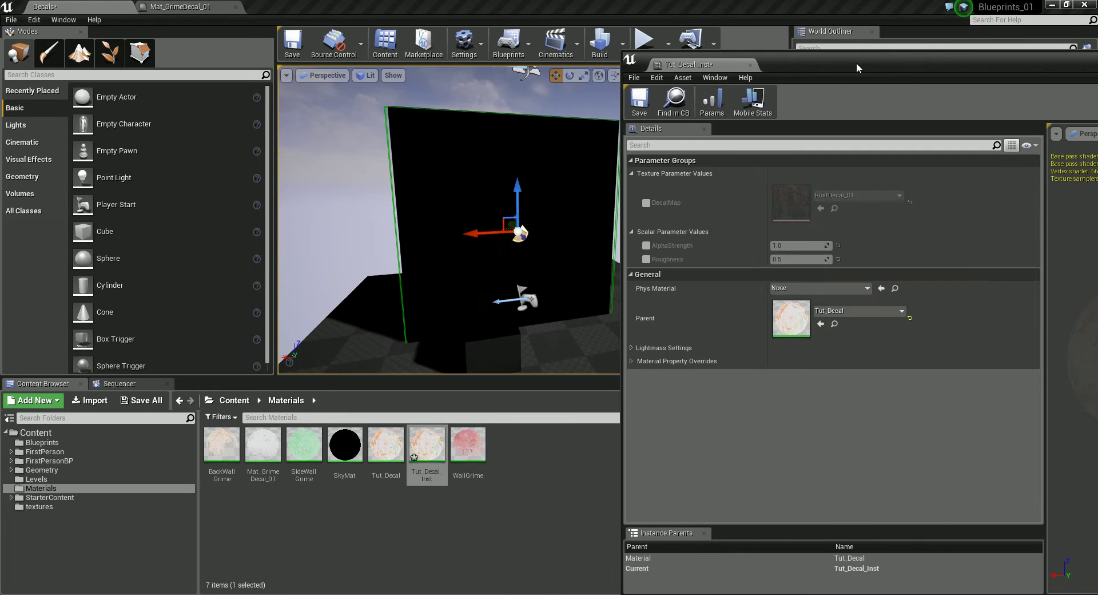
{"action": "scroll", "coordinate": [555, 262], "scroll_direction": "down", "scroll_amount": 3}
{"action": "middle_click_drag", "start_coordinate": [554, 263], "coordinate": [551, 263]}
{"action": "scroll", "coordinate": [548, 260], "scroll_direction": "up", "scroll_amount": 3}
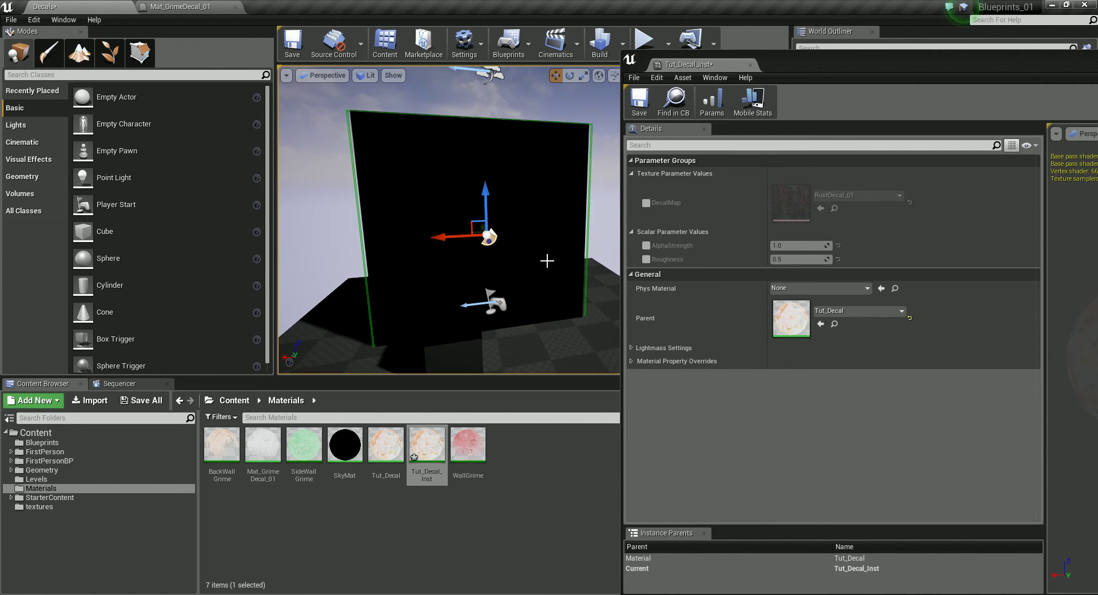
{"action": "right_click_drag", "start_coordinate": [547, 260], "coordinate": [563, 269]}
{"action": "left_click", "coordinate": [593, 231]}
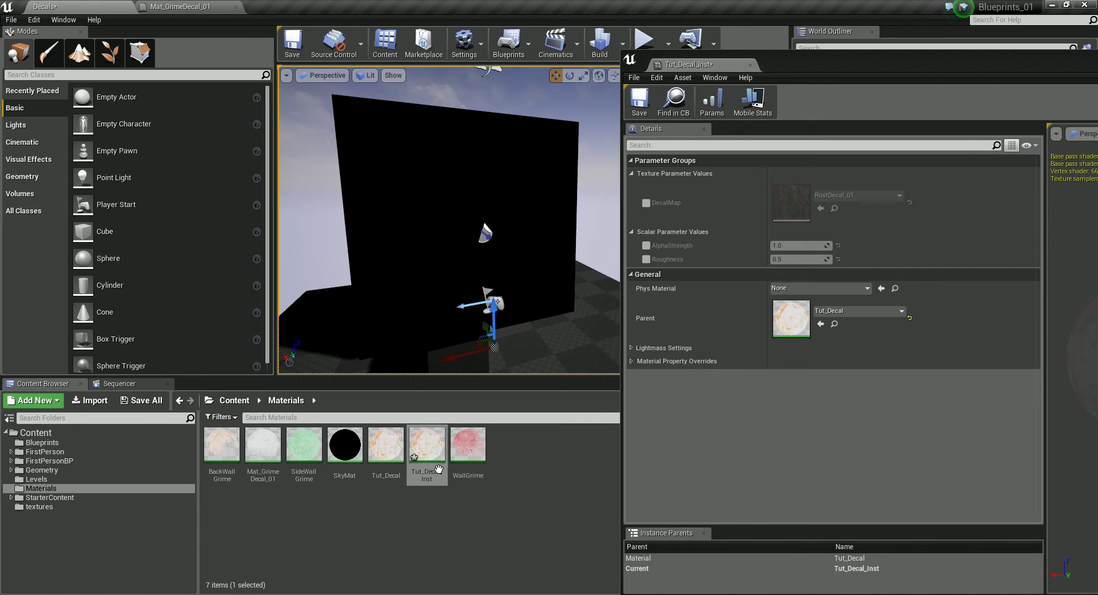
Save Tut_Decal_Inst and enable its AlphaStrength and Roughness parameter overrides
{"action": "left_click", "coordinate": [641, 106]}
{"action": "left_click", "coordinate": [647, 245]}
{"action": "left_click", "coordinate": [647, 259]}
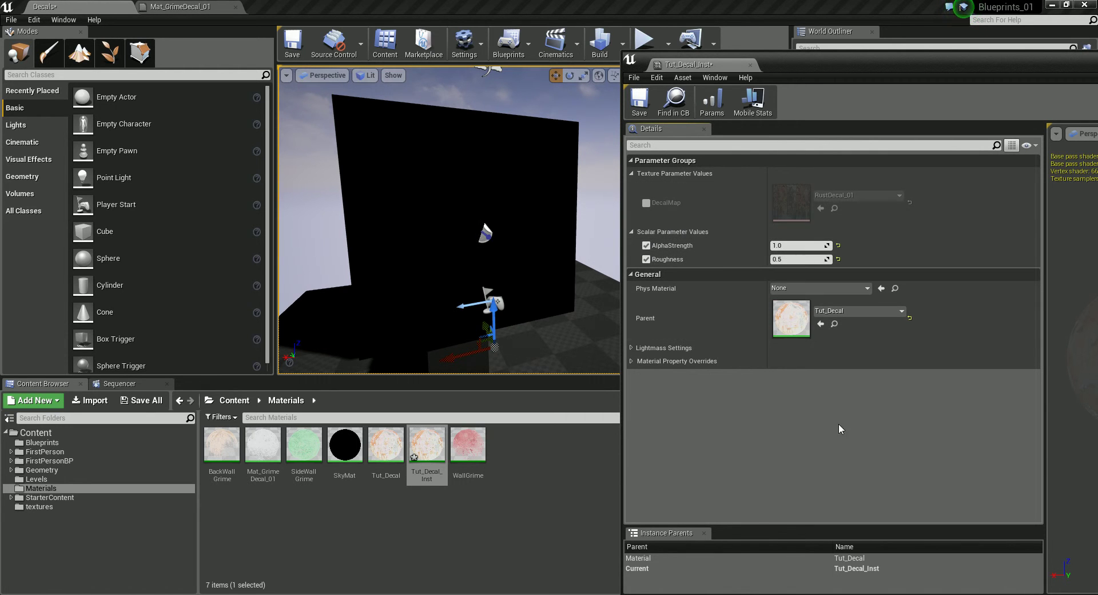
{"action": "left_click_drag", "start_coordinate": [871, 76], "coordinate": [826, 88]}
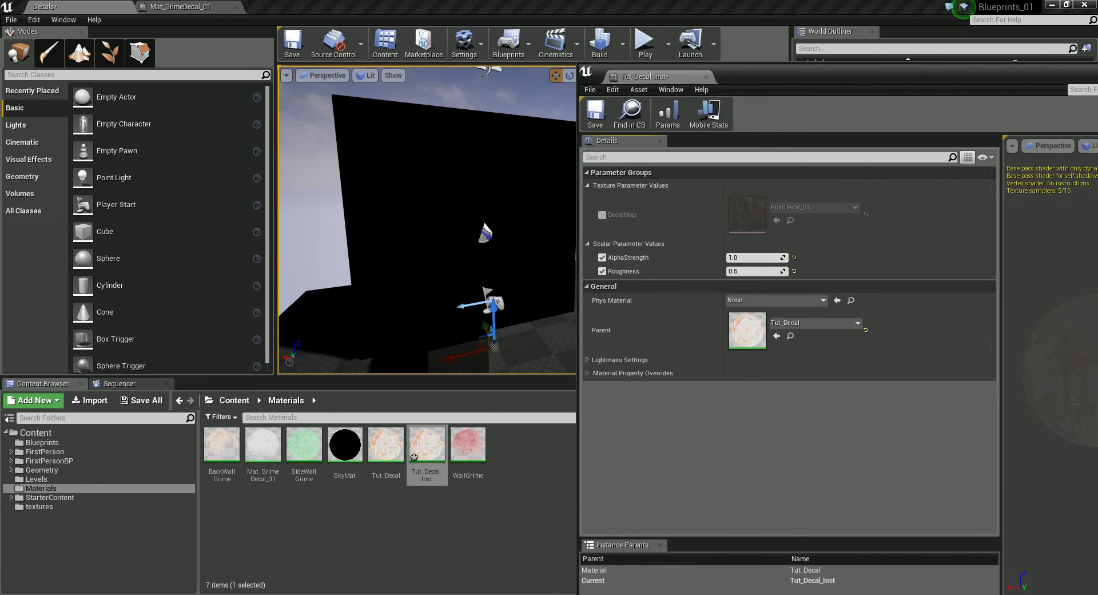
Reopen Tut_Decal_Inst beside a clear view of the wall, try other Roughness values and set Roughness to 1.0
{"action": "left_click", "coordinate": [558, 344]}
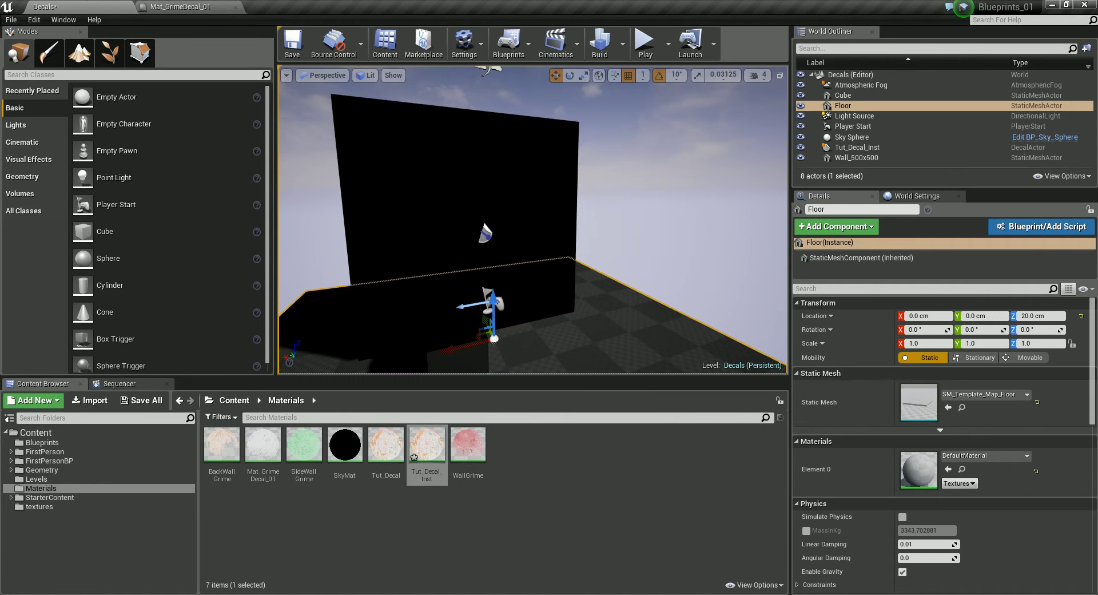
{"action": "left_click_drag", "start_coordinate": [572, 312], "coordinate": [581, 306], "text": "alt"}
{"action": "mouse_move", "coordinate": [547, 268]}
{"action": "left_mouse_down", "text": "alt"}
{"action": "mouse_move", "coordinate": [561, 257]}
{"action": "mouse_move", "coordinate": [675, 257]}
{"action": "mouse_move", "coordinate": [549, 256]}
{"action": "left_mouse_up", "text": "alt"}
{"action": "left_click_drag", "start_coordinate": [628, 252], "coordinate": [552, 254], "text": "alt"}
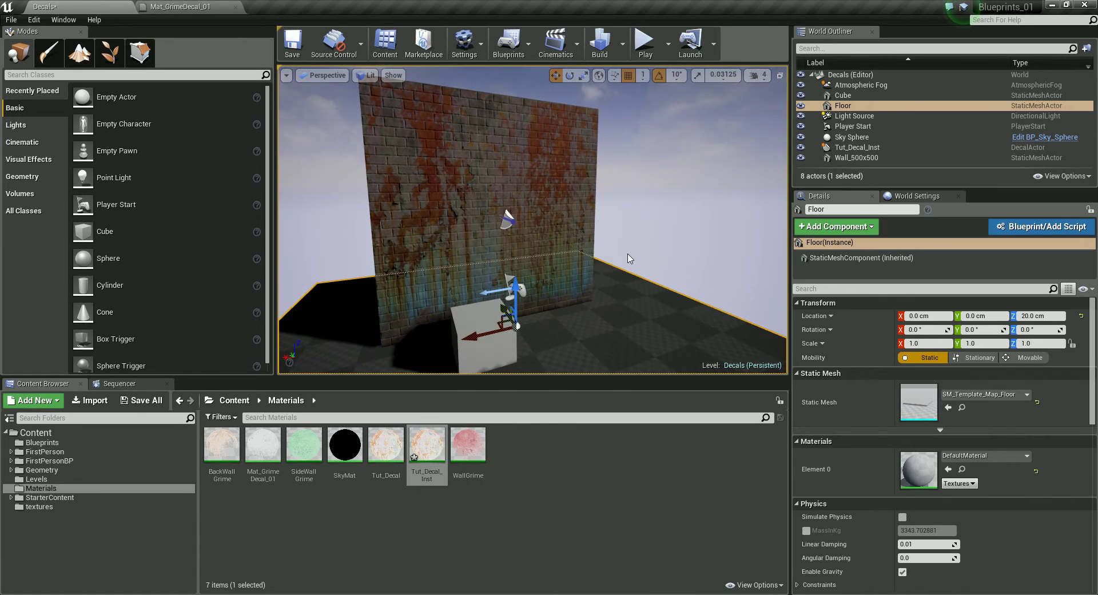
{"action": "double_click", "coordinate": [445, 449]}
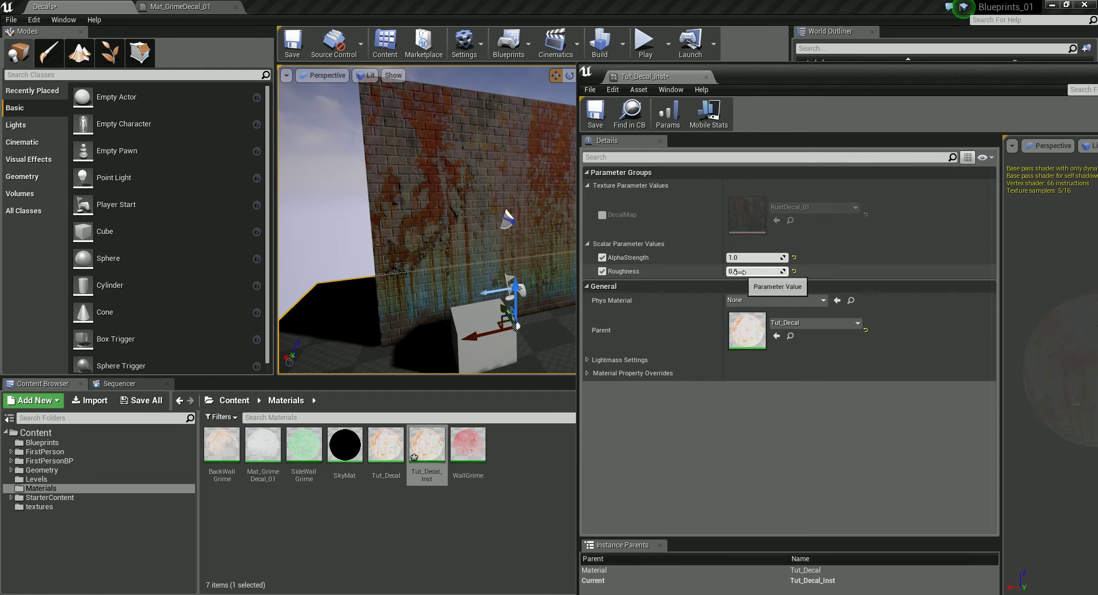
{"action": "left_click_drag", "start_coordinate": [756, 271], "coordinate": [780, 271]}
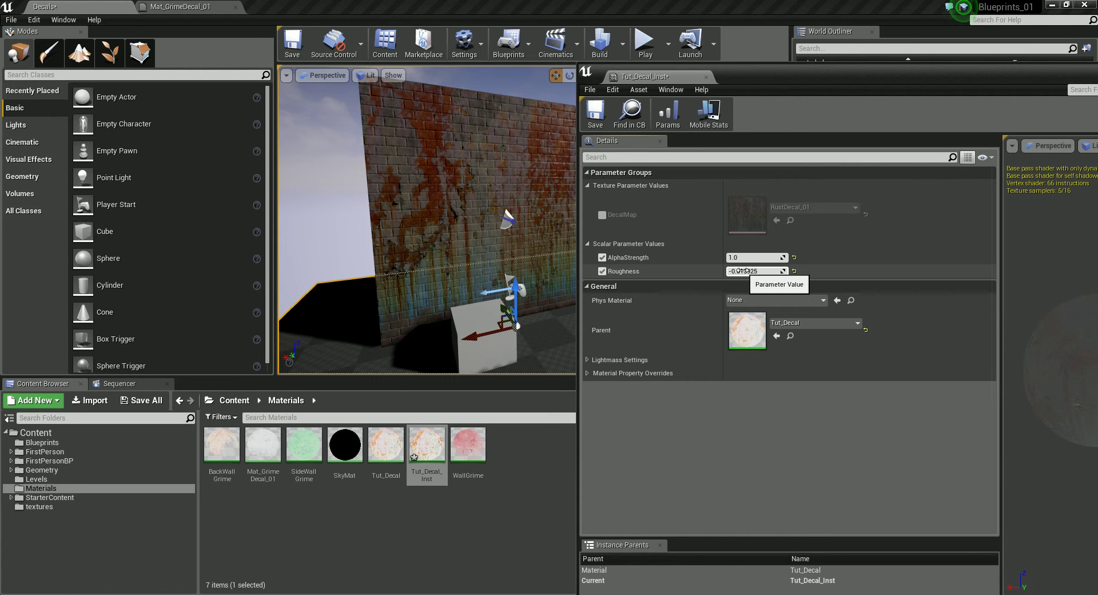
{"action": "left_click_drag", "start_coordinate": [736, 273], "coordinate": [722, 274]}
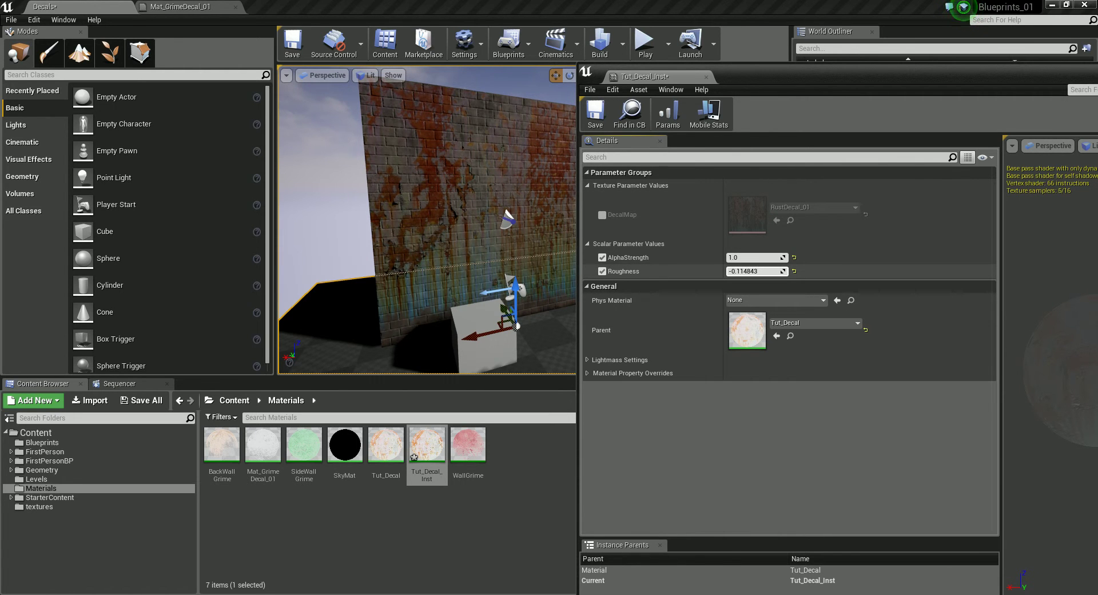
{"action": "type", "text": "1"}
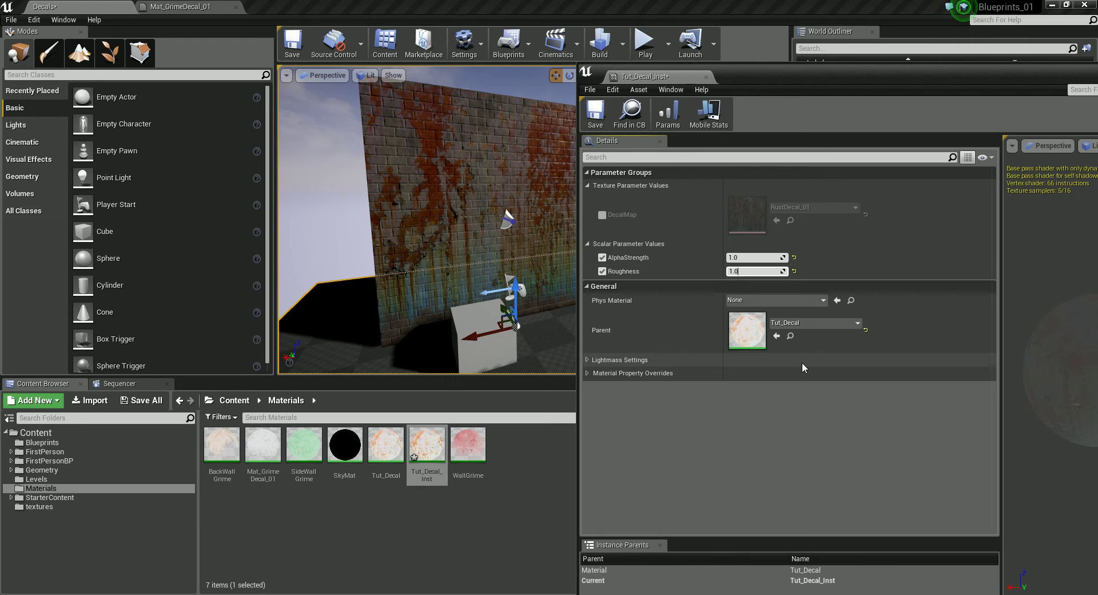
{"action": "key", "text": "Return"}
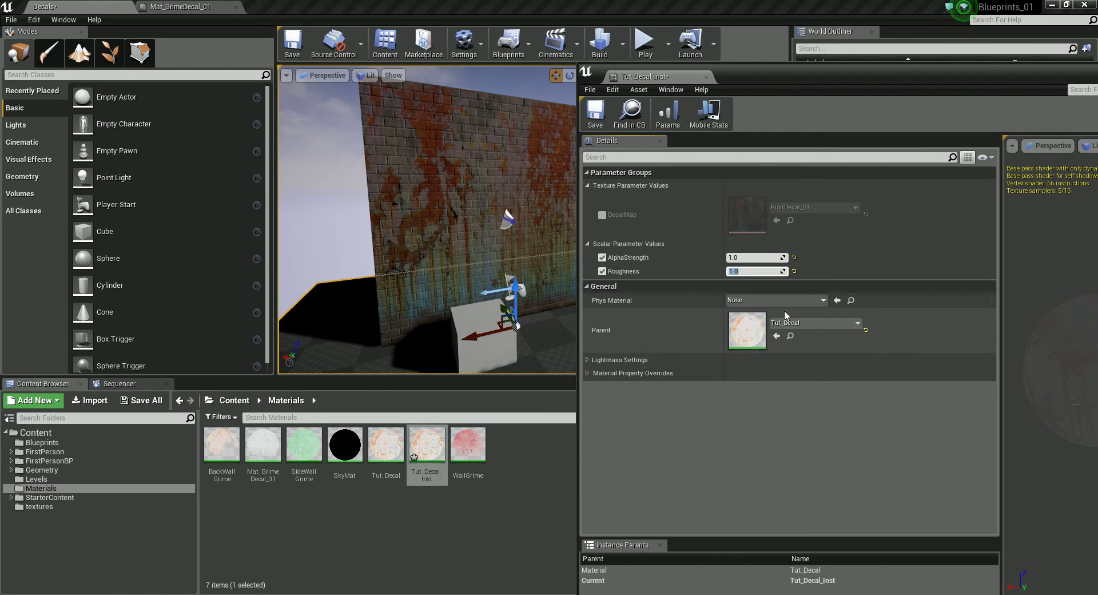
Try a different AlphaStrength on the rust decal and reset the parameter to 1.0
{"action": "left_click", "coordinate": [734, 259]}
{"action": "mouse_move", "coordinate": [738, 257]}
{"action": "left_mouse_down"}
{"action": "mouse_move", "coordinate": [715, 257]}
{"action": "mouse_move", "coordinate": [778, 258]}
{"action": "mouse_move", "coordinate": [755, 258]}
{"action": "left_mouse_up"}
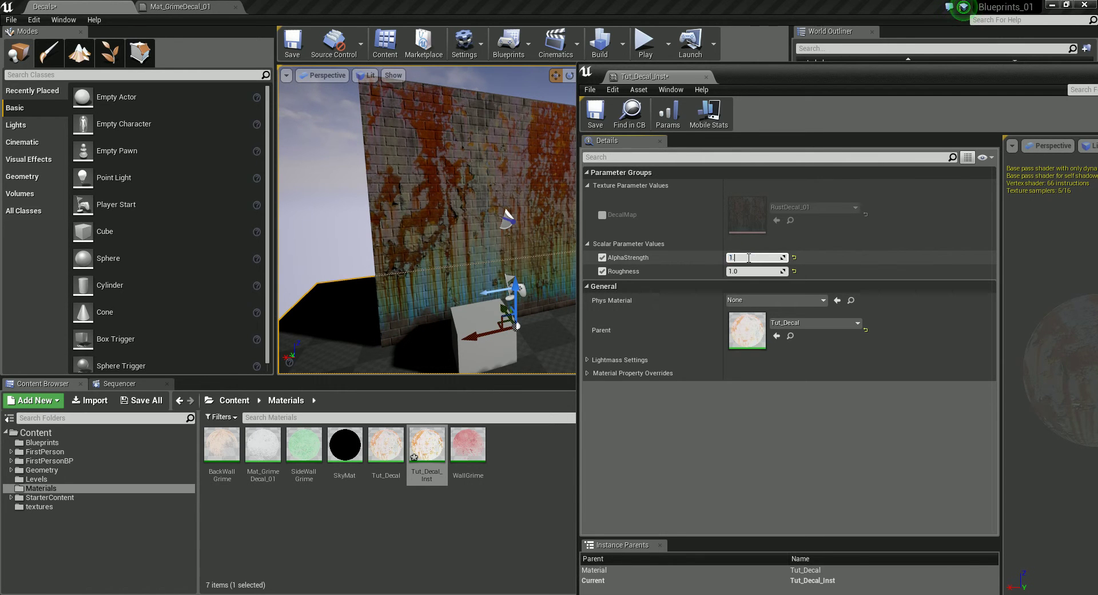
{"action": "key", "text": "Return"}
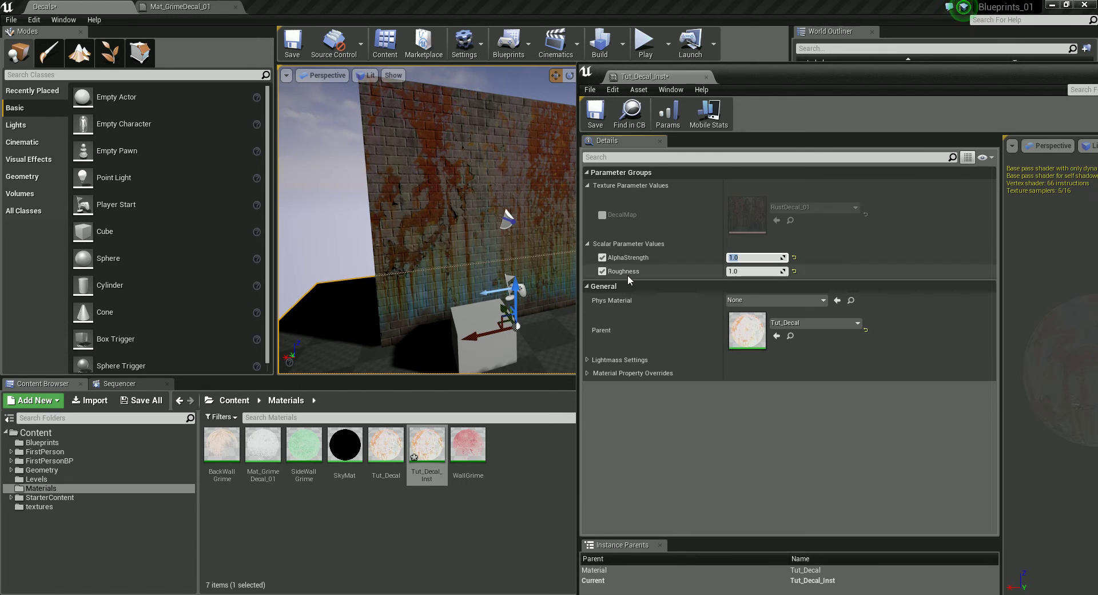
Enable the DecalMap override and assign the GraffitiDecal_01 texture from the textures folder
{"action": "left_click_drag", "start_coordinate": [768, 84], "coordinate": [773, 80]}
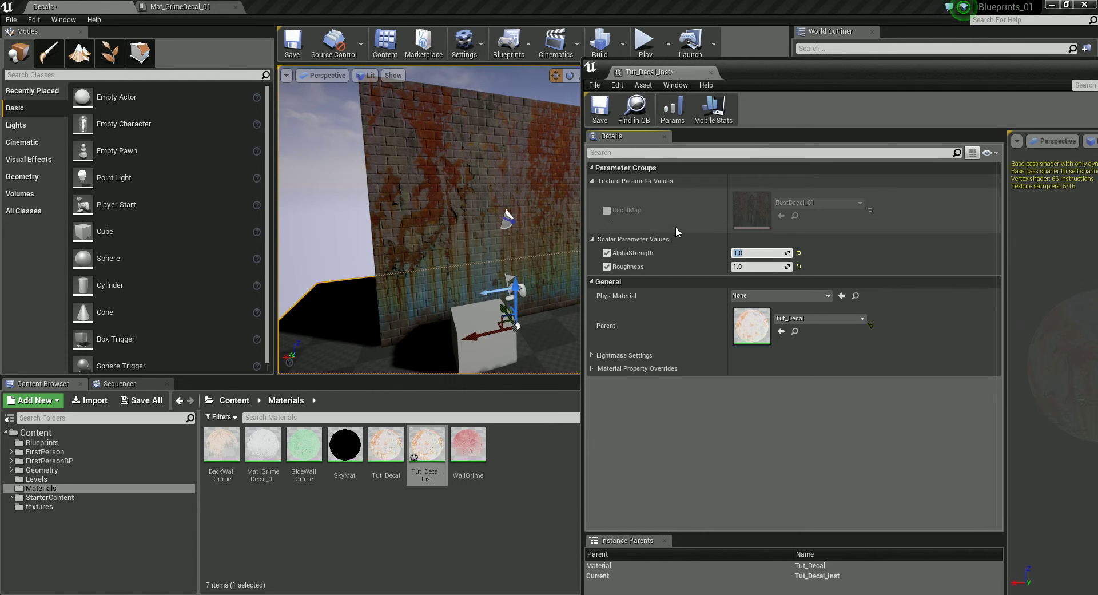
{"action": "left_click", "coordinate": [607, 210]}
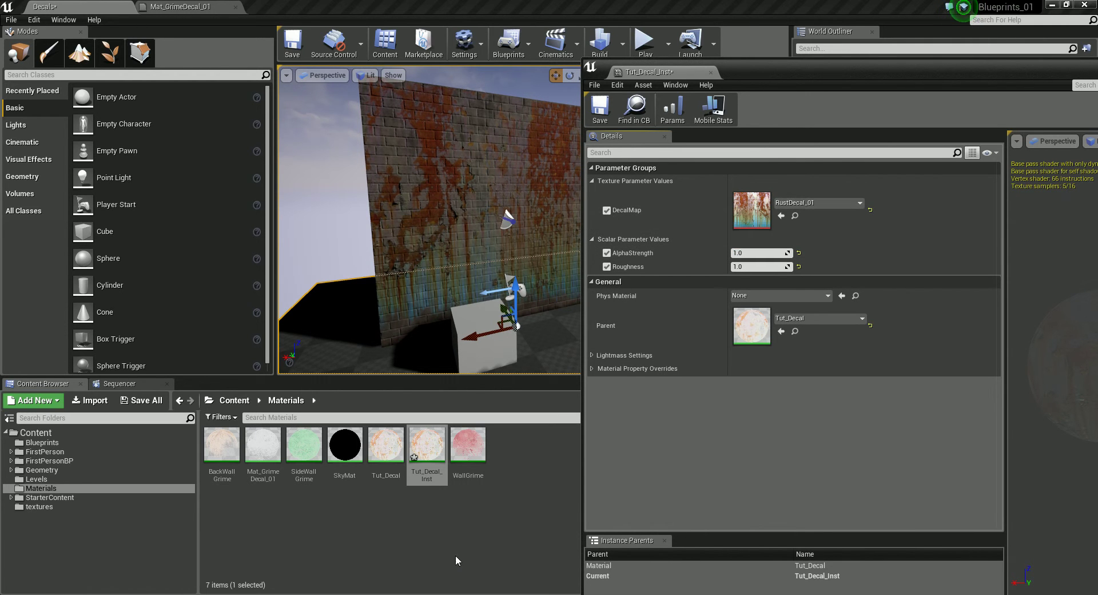
{"action": "left_click", "coordinate": [39, 507]}
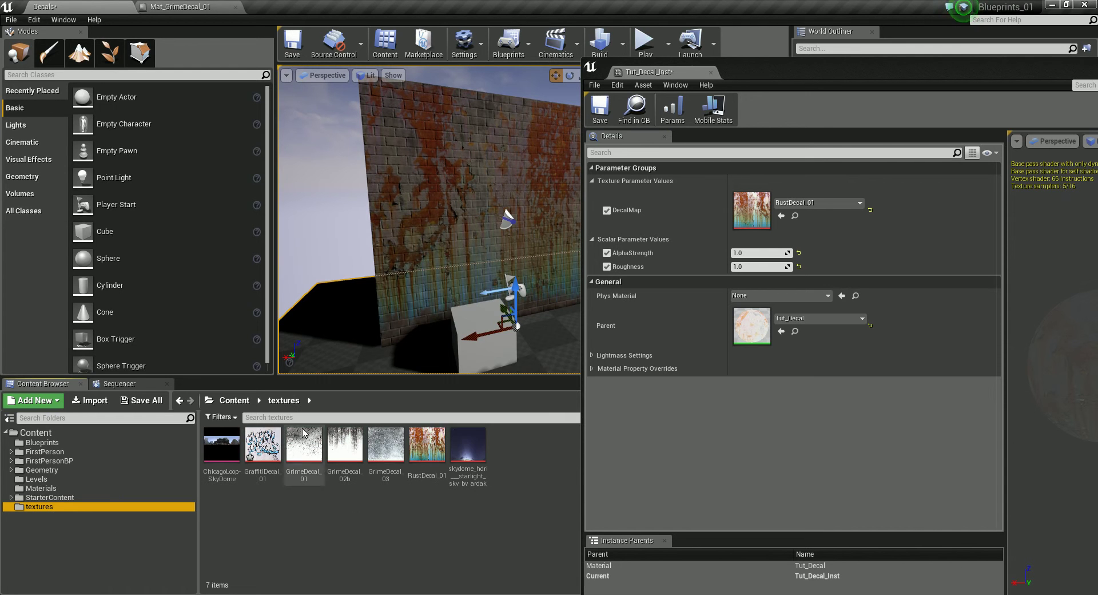
{"action": "left_click_drag", "start_coordinate": [263, 445], "coordinate": [749, 212]}
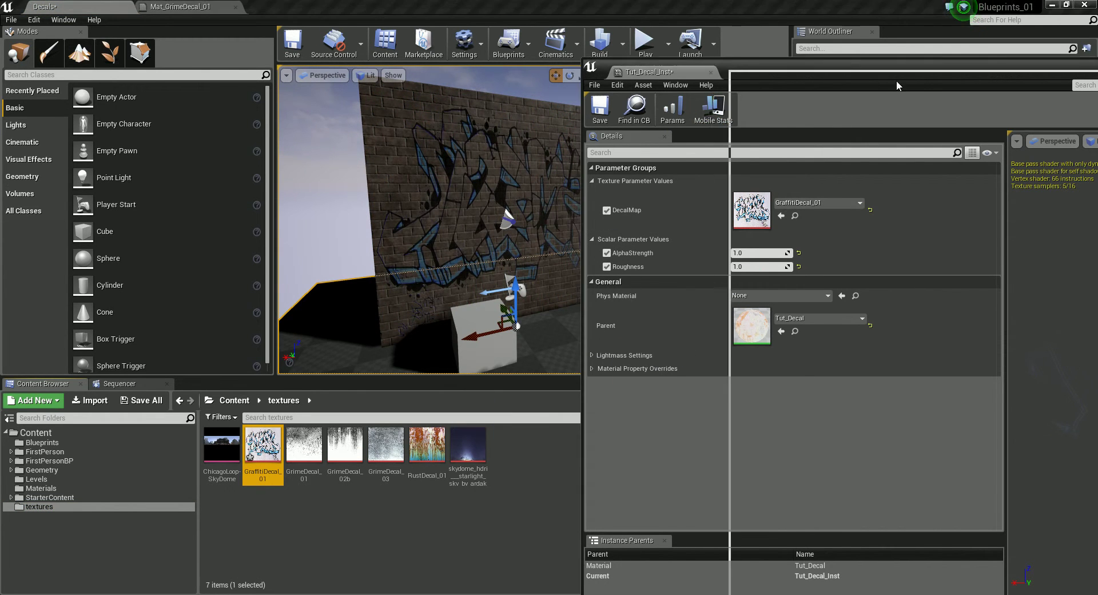
Try GrimeDecal_01, GrimeDecal_02b and GrimeDecal_03 as the DecalMap texture, and finally assign RustDecal_01
{"action": "left_click_drag", "start_coordinate": [896, 86], "coordinate": [820, 80]}
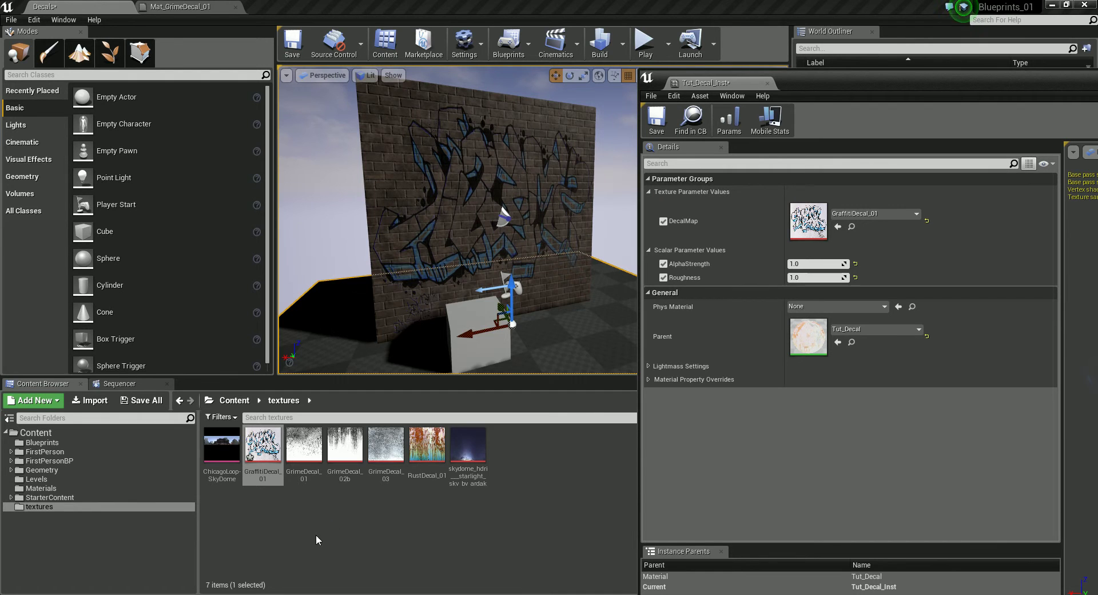
{"action": "left_click_drag", "start_coordinate": [307, 447], "coordinate": [801, 240]}
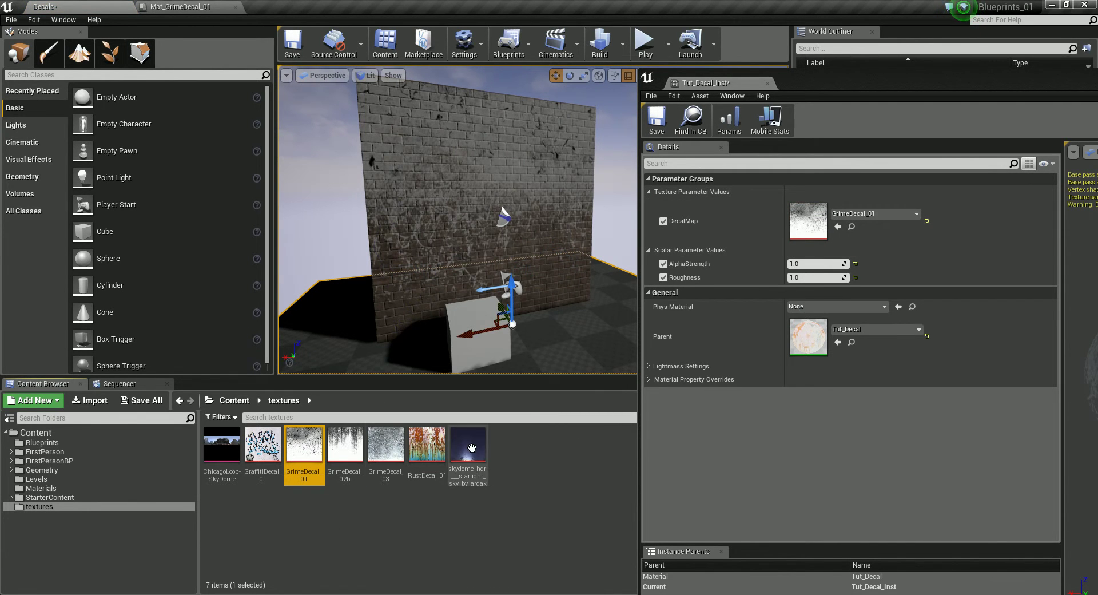
{"action": "left_click_drag", "start_coordinate": [345, 445], "coordinate": [806, 222]}
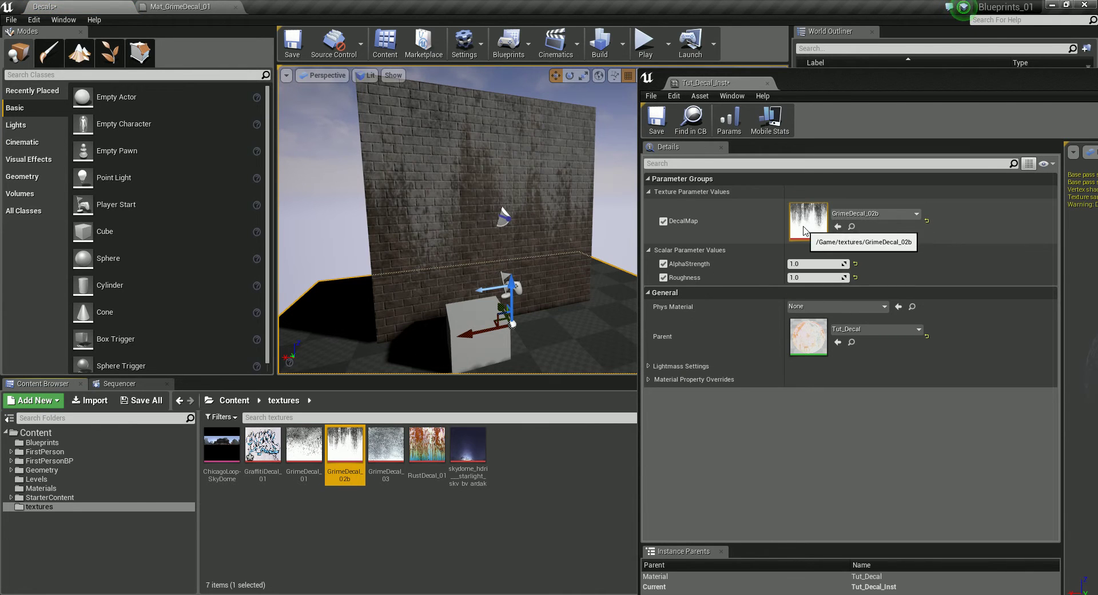
{"action": "left_click_drag", "start_coordinate": [385, 452], "coordinate": [803, 227]}
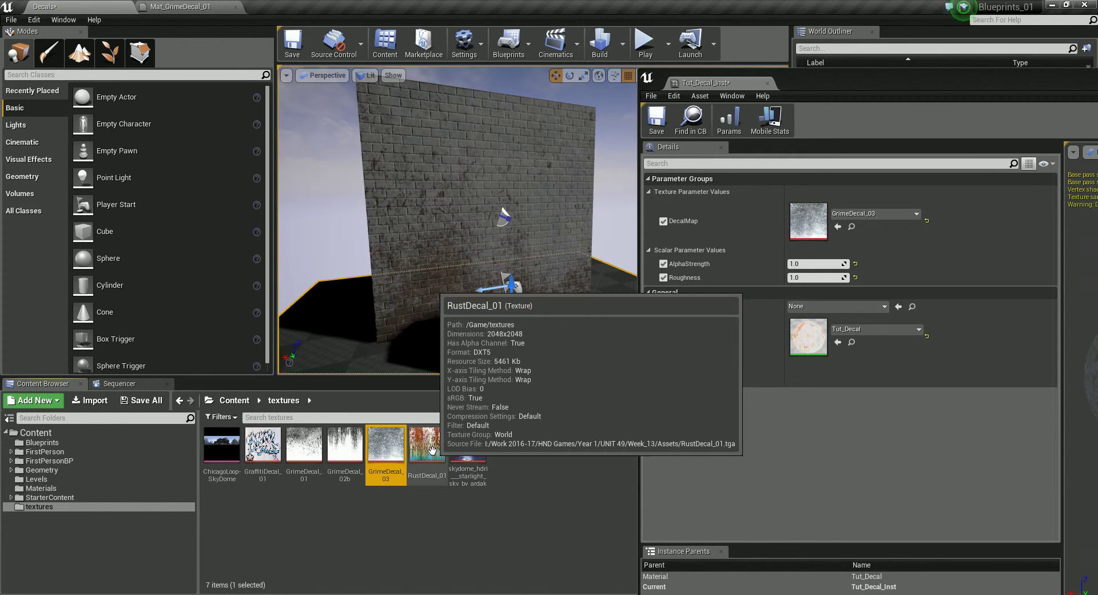
{"action": "left_click_drag", "start_coordinate": [427, 446], "coordinate": [807, 224]}
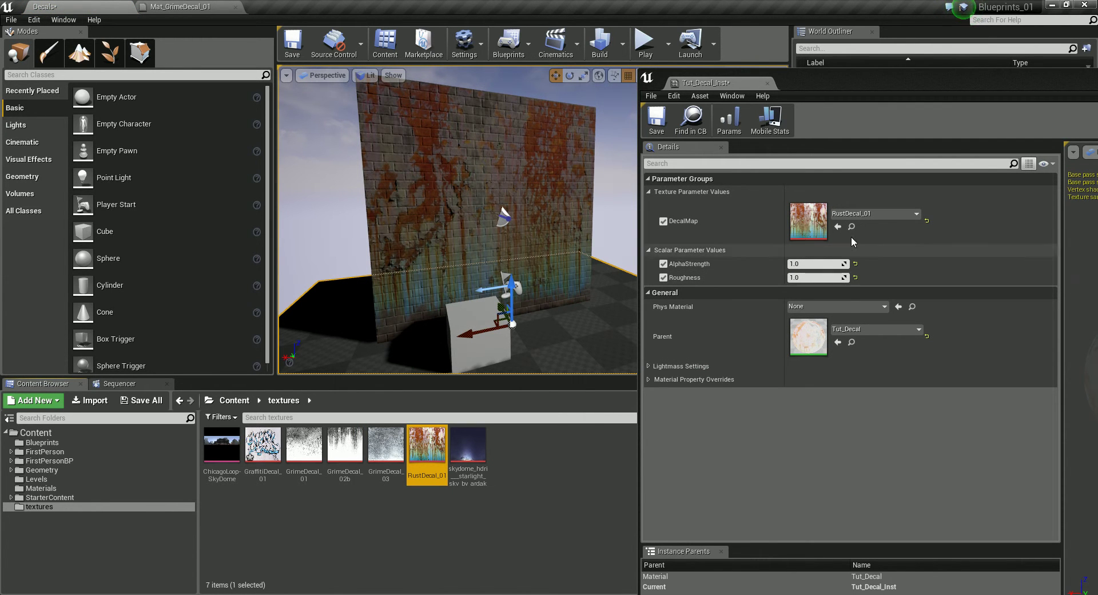
Save and close the Tut_Decal_Inst editor and return to the Materials folder
{"action": "left_click_drag", "start_coordinate": [764, 89], "coordinate": [625, 96]}
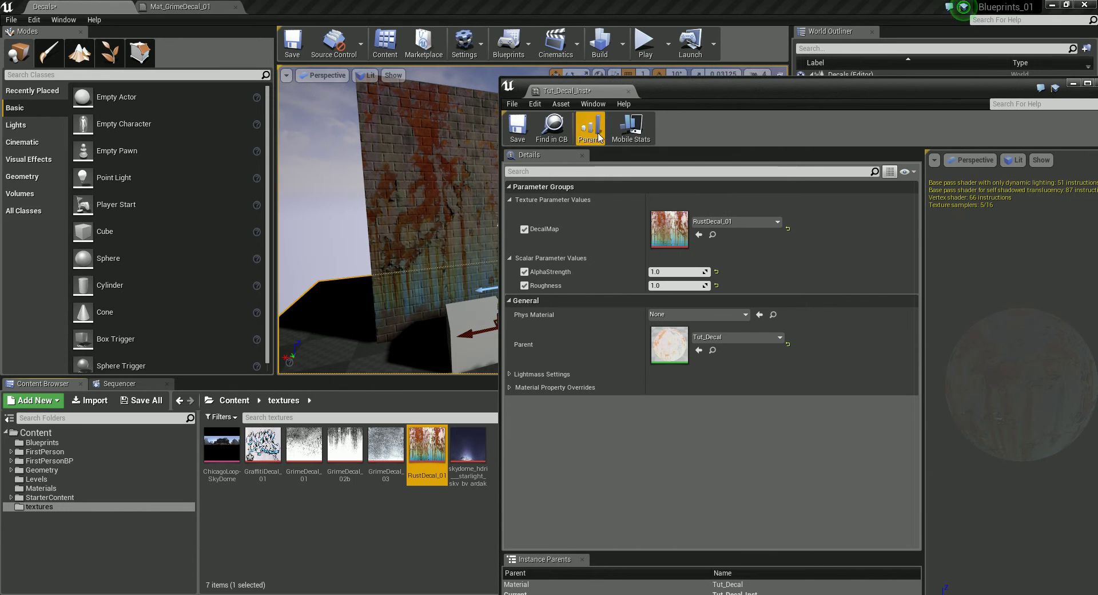
{"action": "left_click_drag", "start_coordinate": [859, 90], "coordinate": [667, 97]}
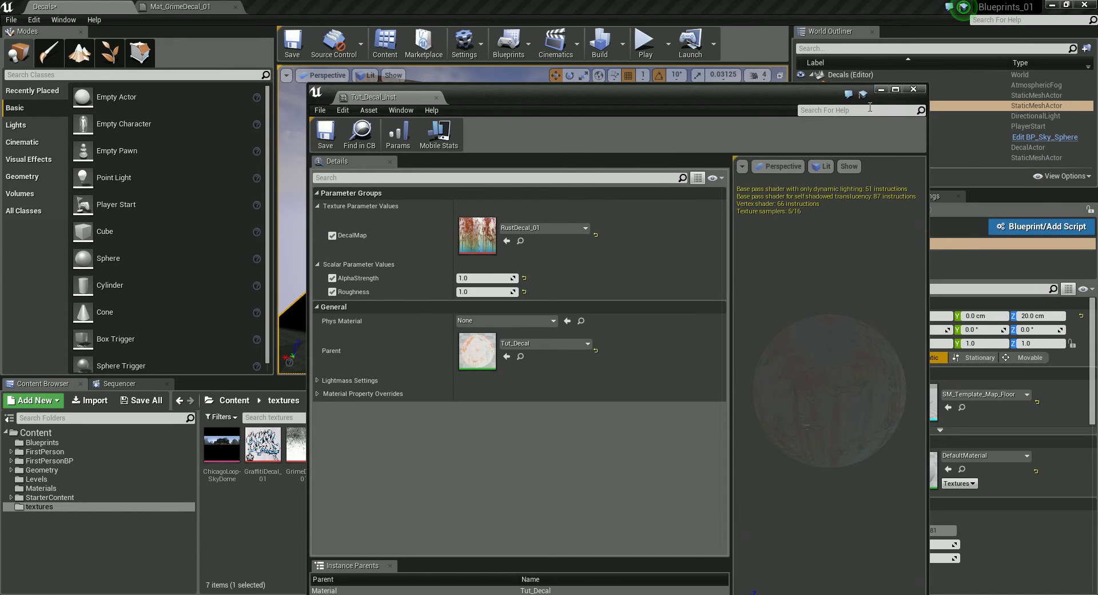
{"action": "left_click", "coordinate": [913, 89]}
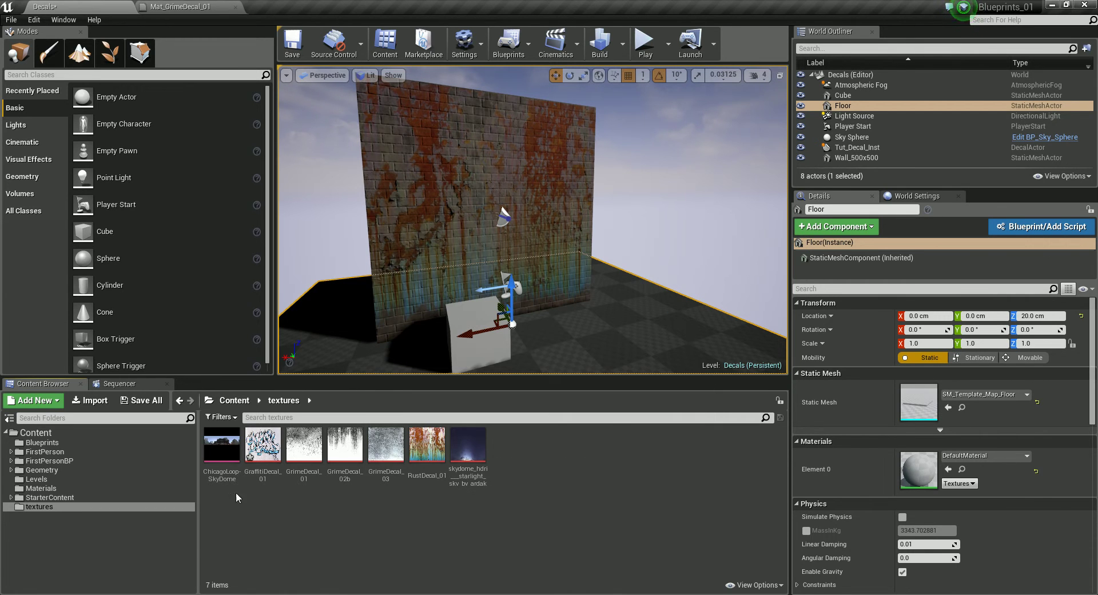
{"action": "left_click", "coordinate": [41, 488]}
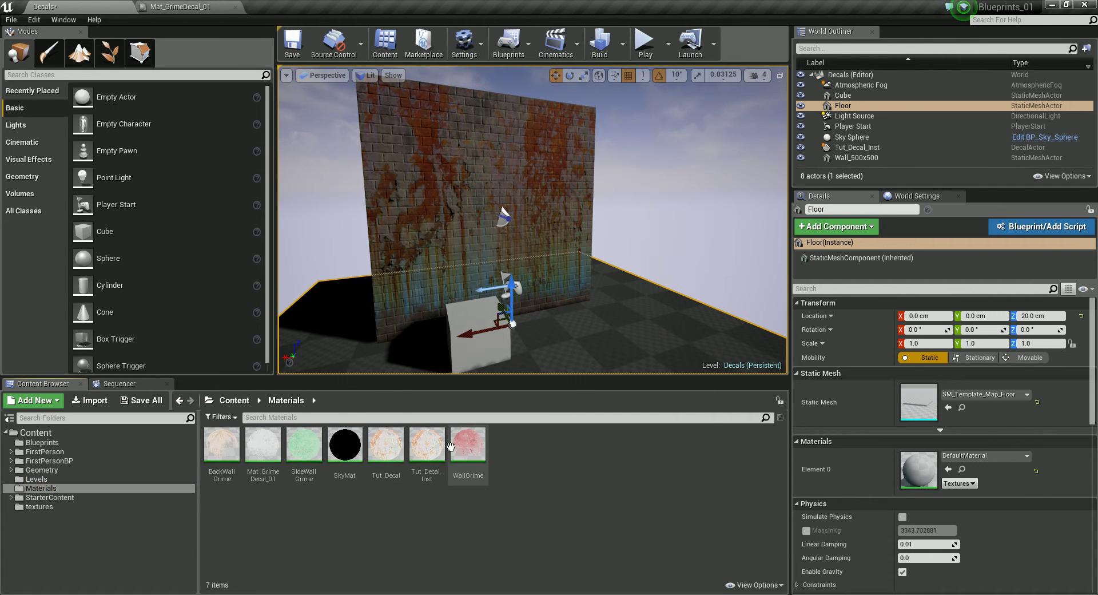
Create a second material instance of Tut_Decal named Tut_Decal_Inst2 and place it in the level near the cube in front of the wall
{"action": "left_click", "coordinate": [389, 449]}
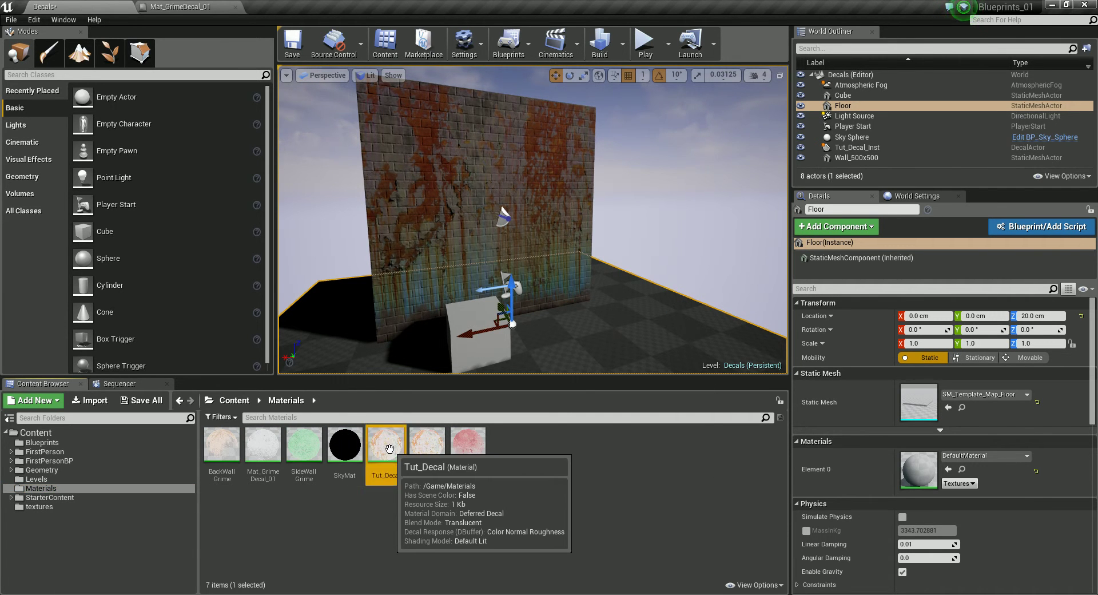
{"action": "right_click", "coordinate": [389, 449]}
{"action": "left_click", "coordinate": [434, 221]}
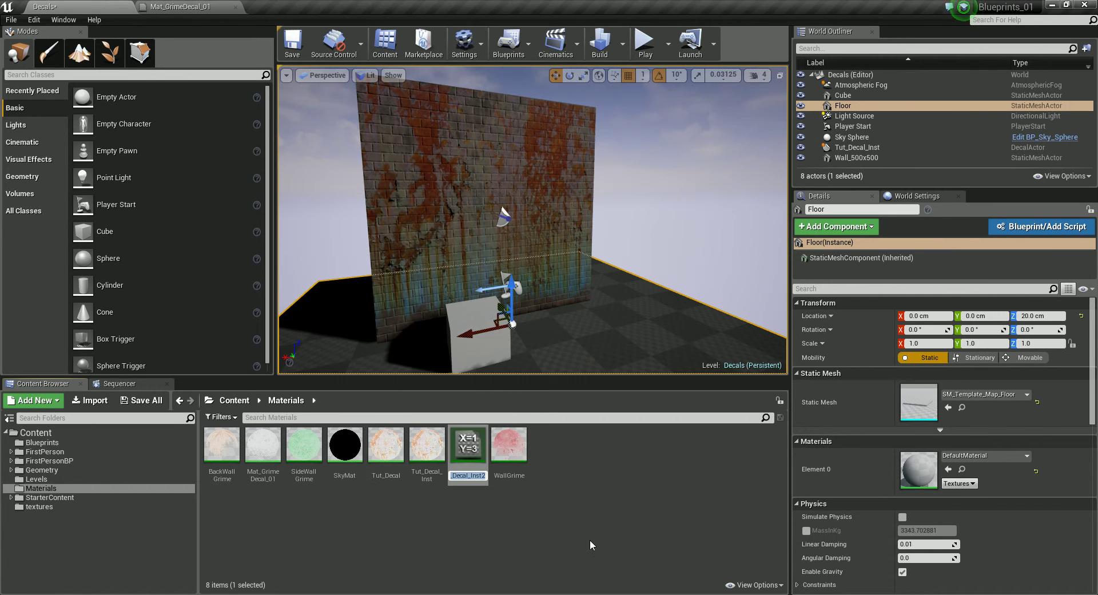
{"action": "key", "text": "Return"}
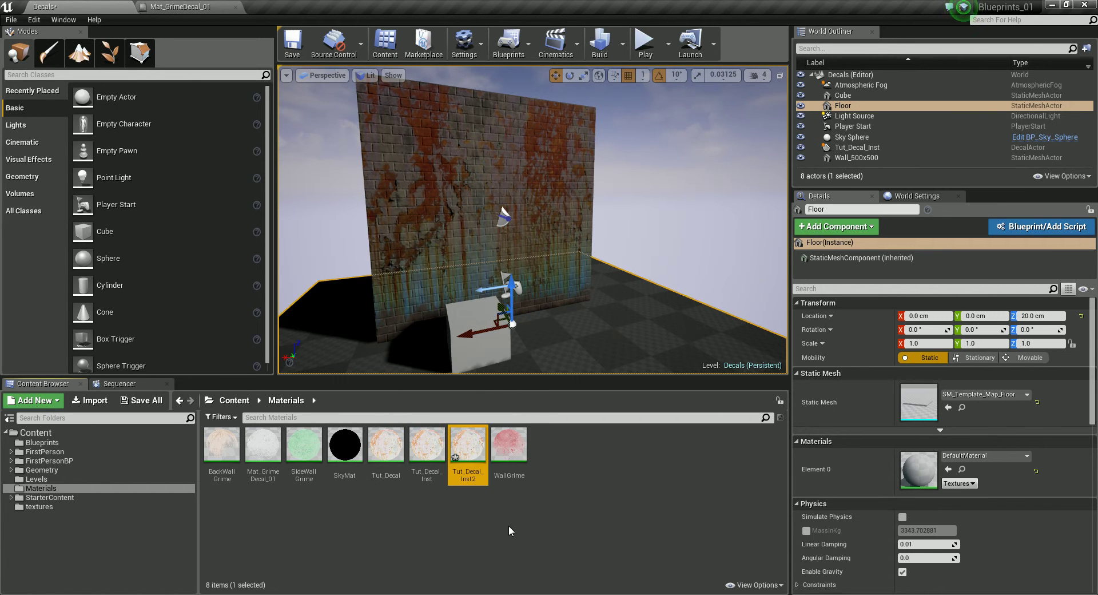
{"action": "double_click", "coordinate": [468, 445]}
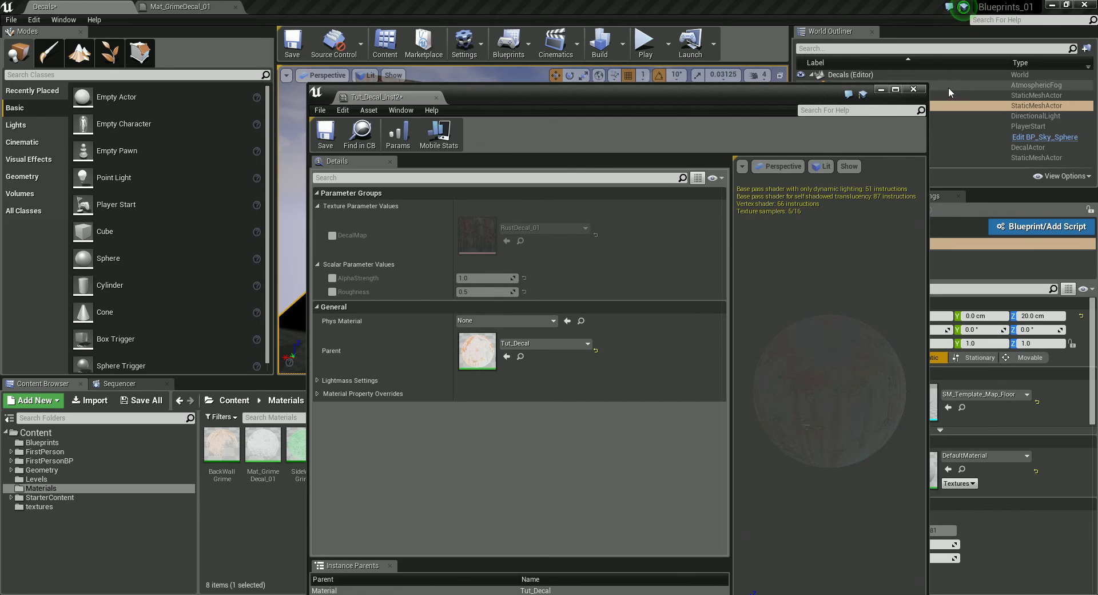
{"action": "left_click", "coordinate": [917, 92]}
{"action": "left_click_drag", "start_coordinate": [468, 445], "coordinate": [534, 295]}
Open the Tut_Decal_Inst2 instance and enable its DecalMap, AlphaStrength and Roughness overrides
{"action": "double_click", "coordinate": [468, 445]}
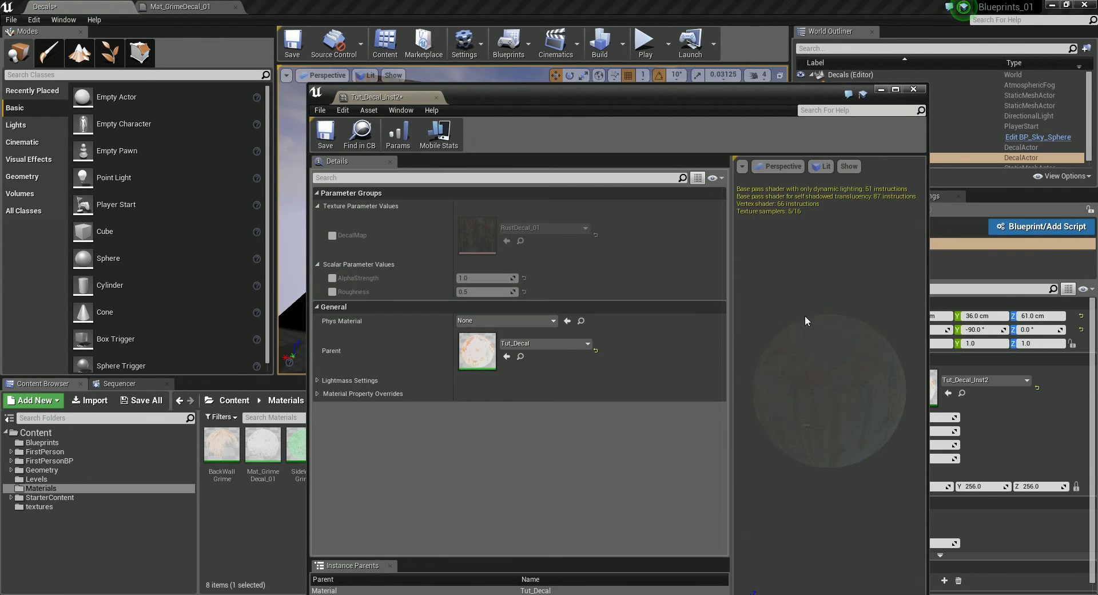
{"action": "left_click_drag", "start_coordinate": [506, 114], "coordinate": [678, 77]}
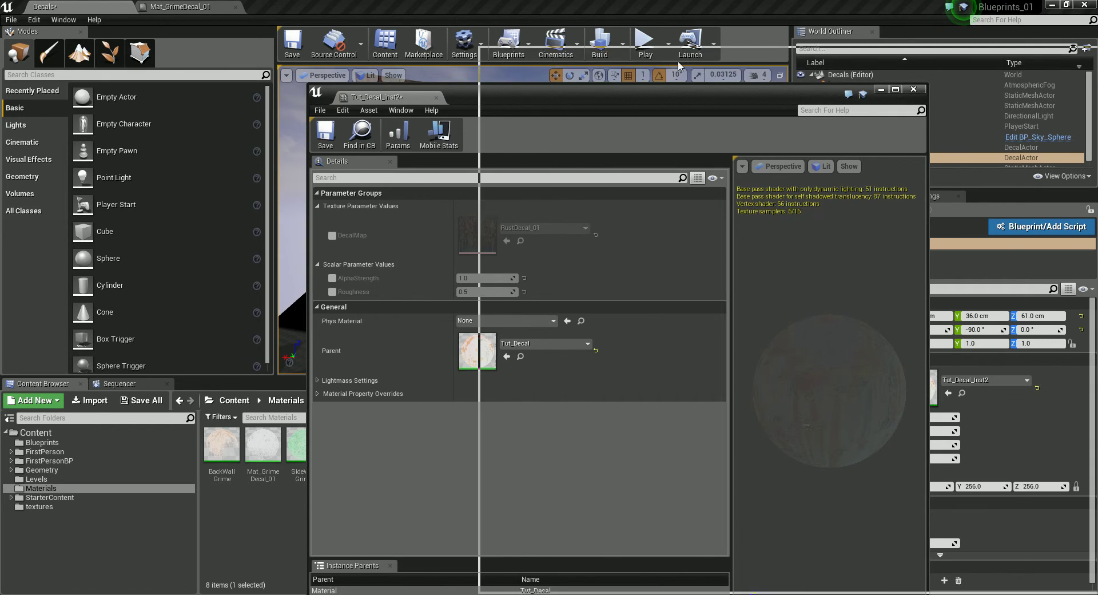
{"action": "left_click", "coordinate": [504, 199]}
{"action": "left_click", "coordinate": [504, 242]}
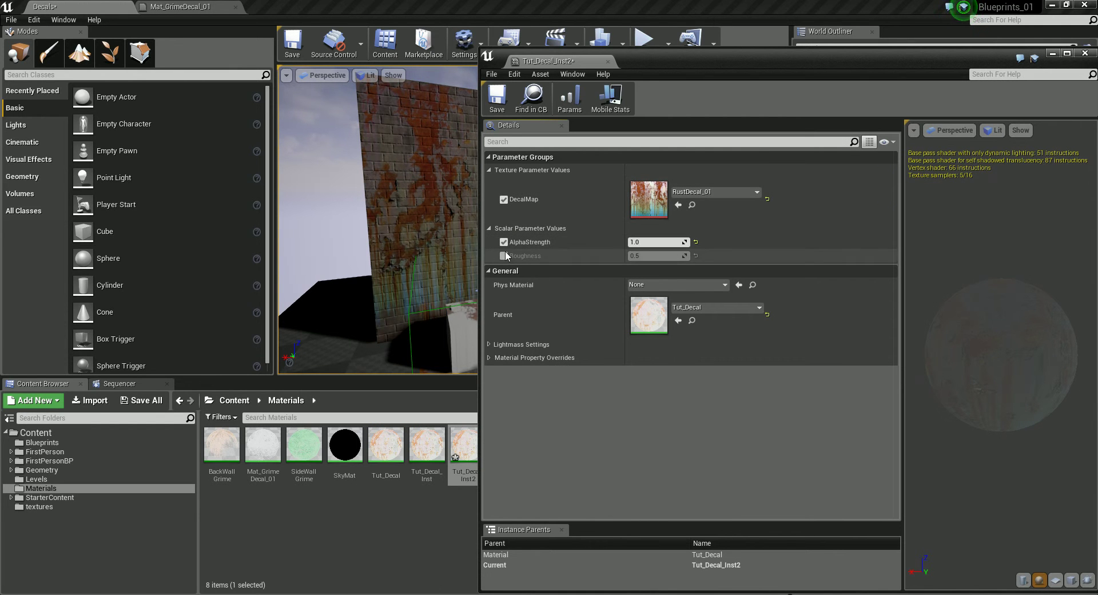
{"action": "left_click", "coordinate": [503, 255]}
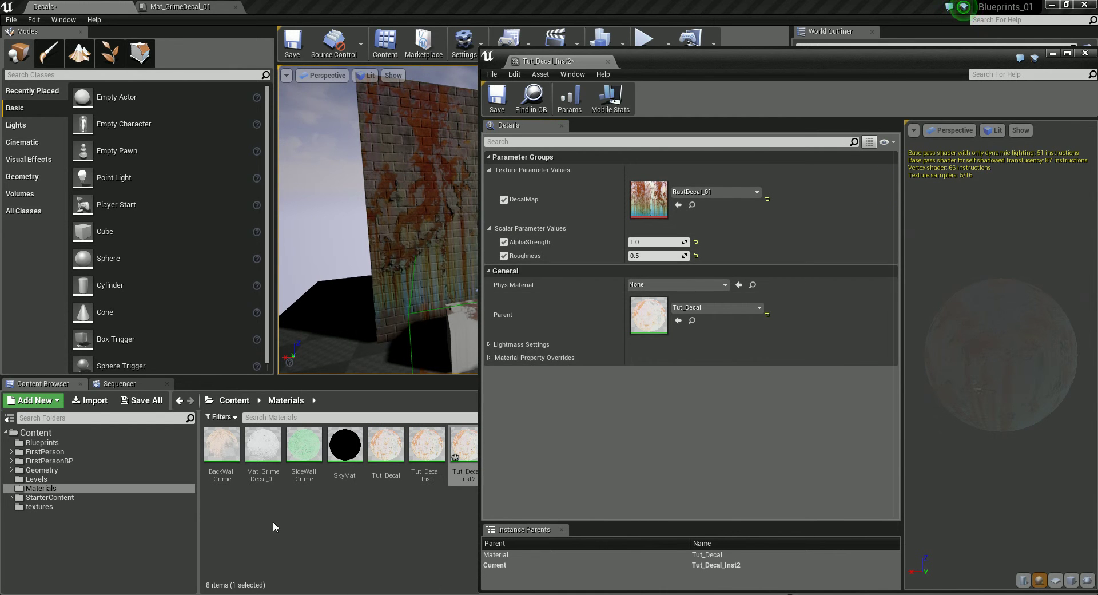
Assign the GraffitiDecal_01 texture from the textures folder as the DecalMap, and save and close the instance
{"action": "left_click", "coordinate": [56, 507]}
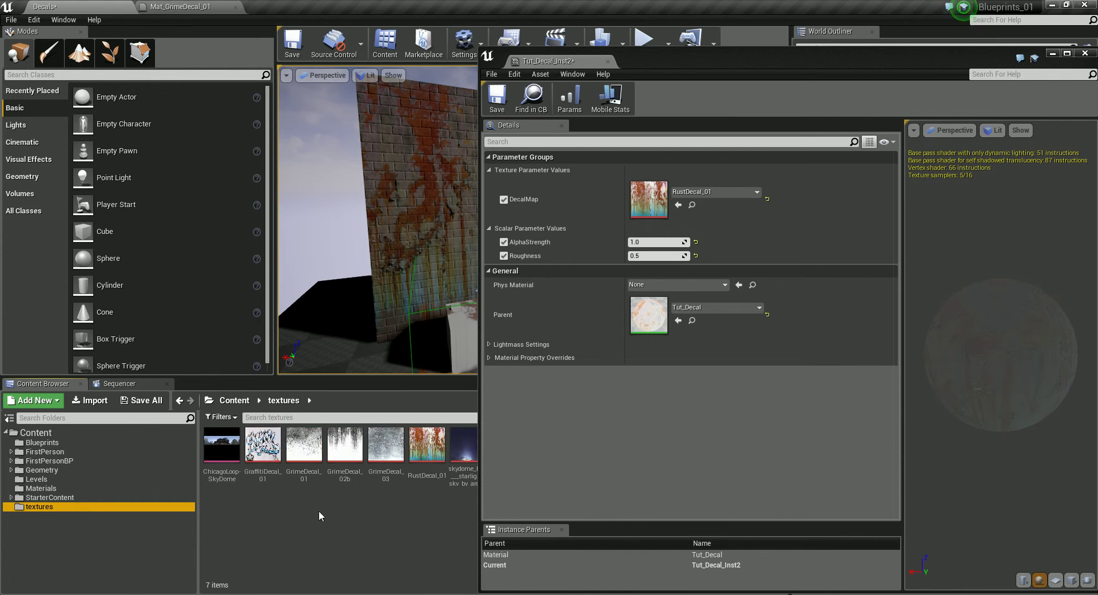
{"action": "left_click_drag", "start_coordinate": [263, 446], "coordinate": [614, 219]}
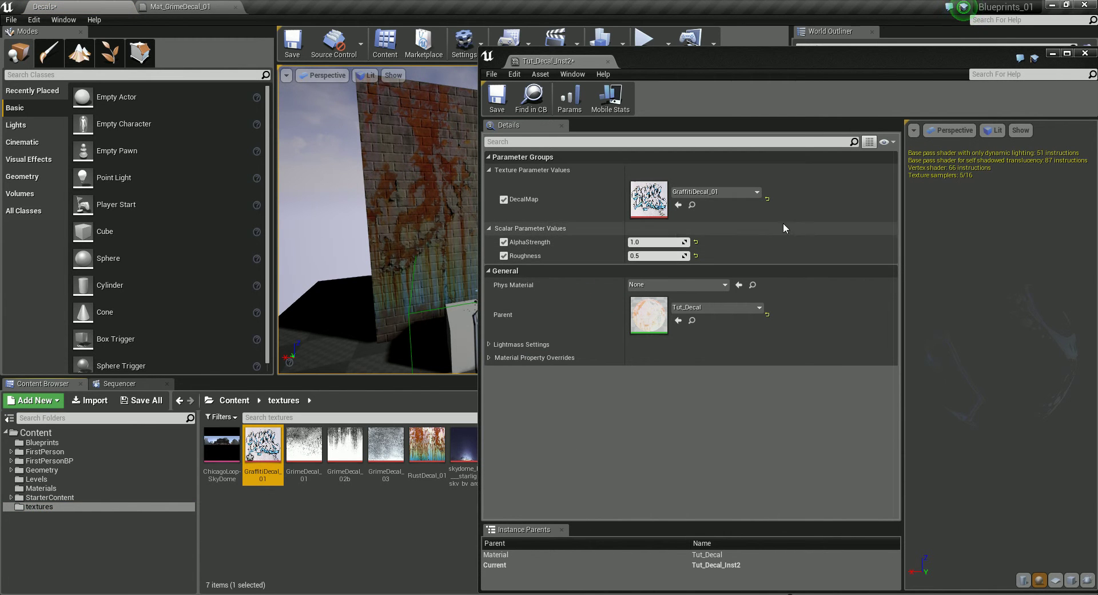
{"action": "left_click", "coordinate": [496, 98]}
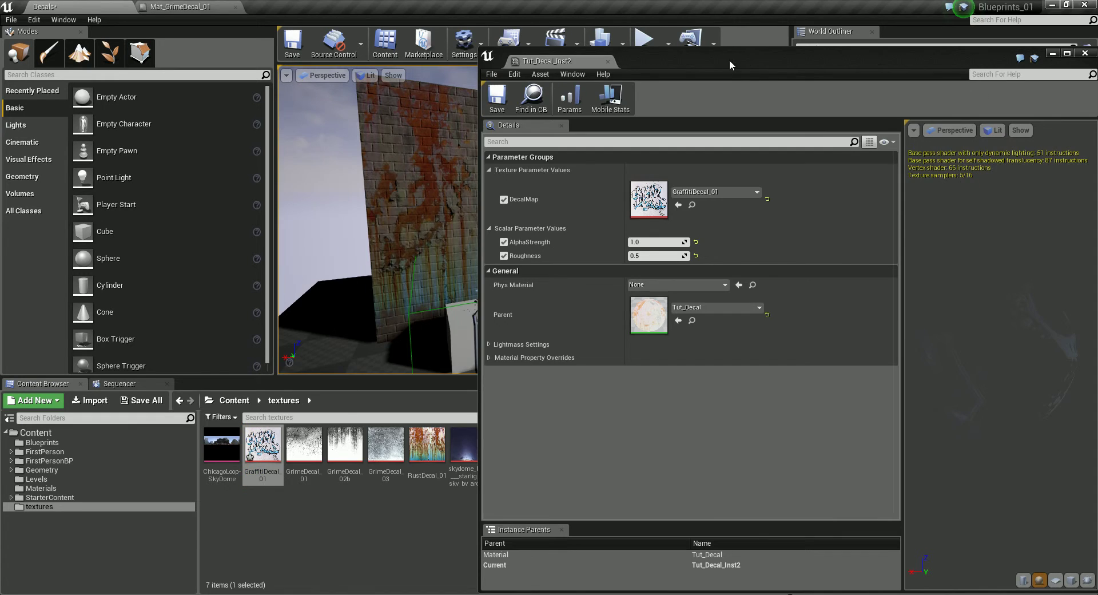
{"action": "left_click_drag", "start_coordinate": [730, 61], "coordinate": [530, 156]}
{"action": "left_click", "coordinate": [885, 149]}
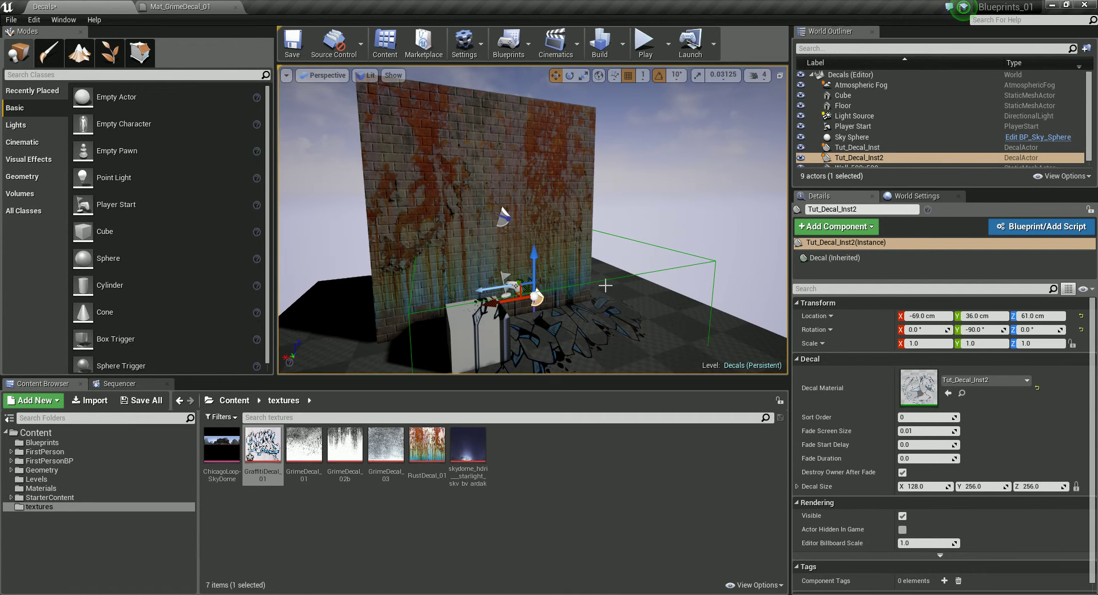
{"action": "left_click", "coordinate": [658, 274]}
{"action": "key", "text": "e"}
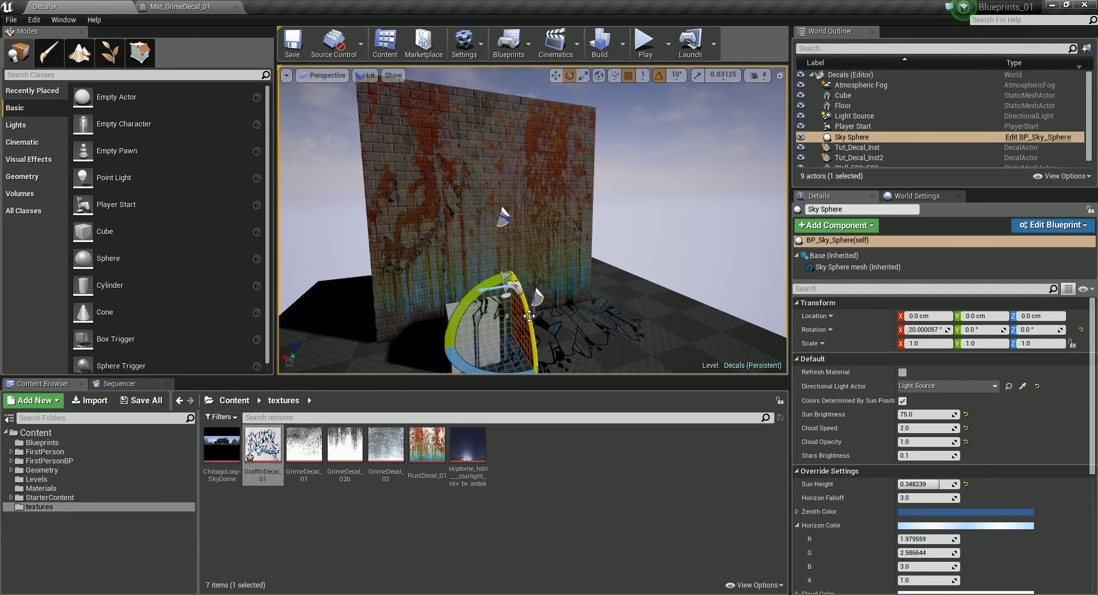
{"action": "key", "text": "ctrl+z"}
{"action": "left_click", "coordinate": [506, 218]}
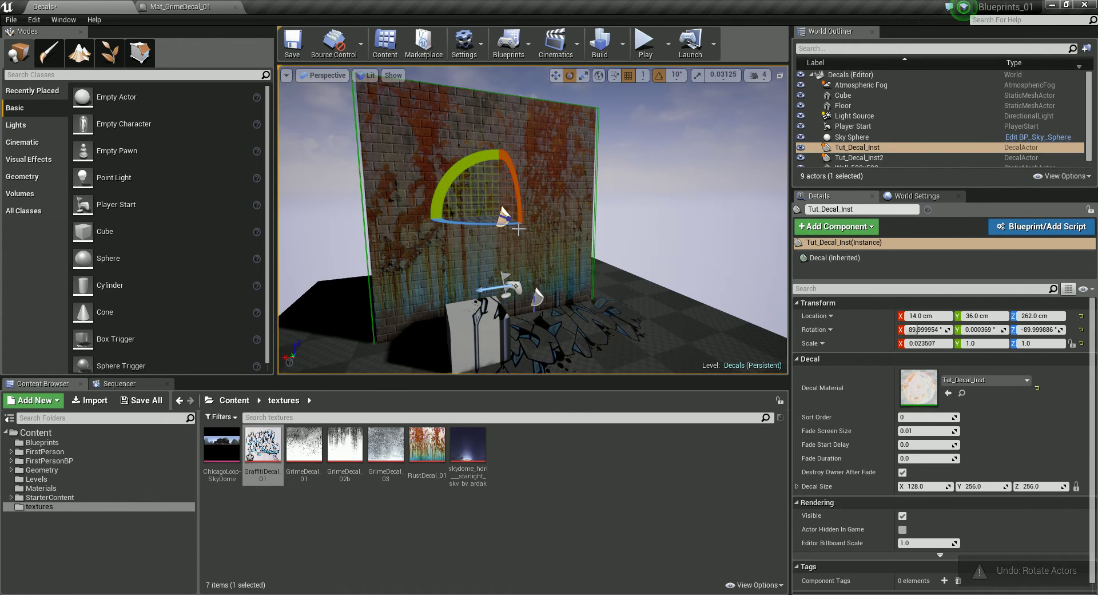
Rotate the Tut_Decal_Inst2 actor to face the brick wall and move it to about Y 157 cm, Z 230 cm
{"action": "left_click", "coordinate": [858, 158]}
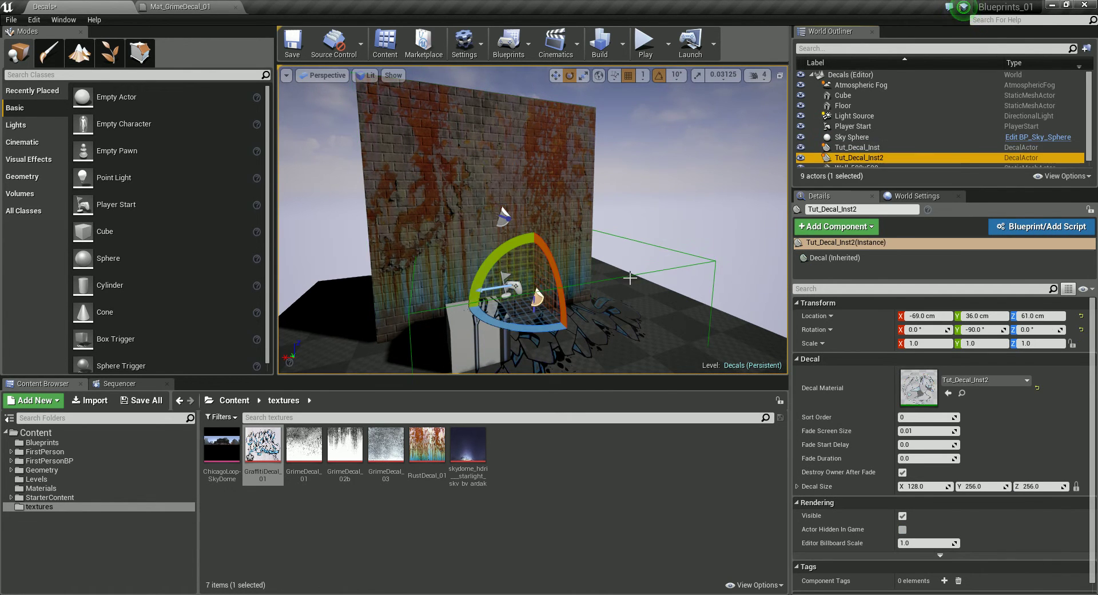
{"action": "left_click_drag", "start_coordinate": [563, 310], "coordinate": [552, 271]}
{"action": "key", "text": "w"}
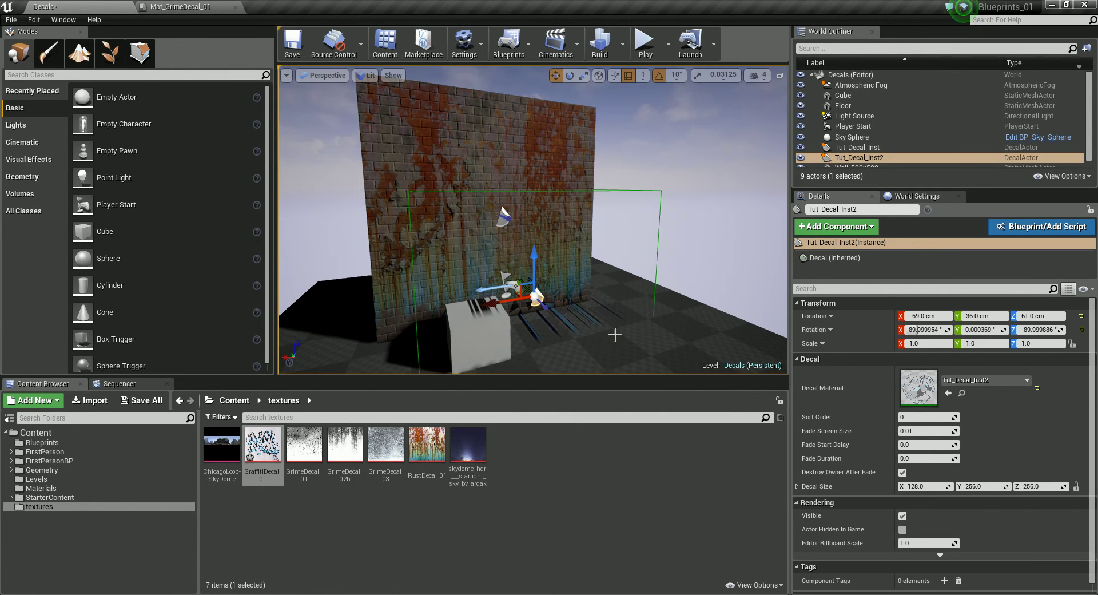
{"action": "mouse_move", "coordinate": [545, 310]}
{"action": "right_mouse_down"}
{"action": "mouse_move", "coordinate": [564, 310]}
{"action": "mouse_move", "coordinate": [545, 310]}
{"action": "right_mouse_up"}
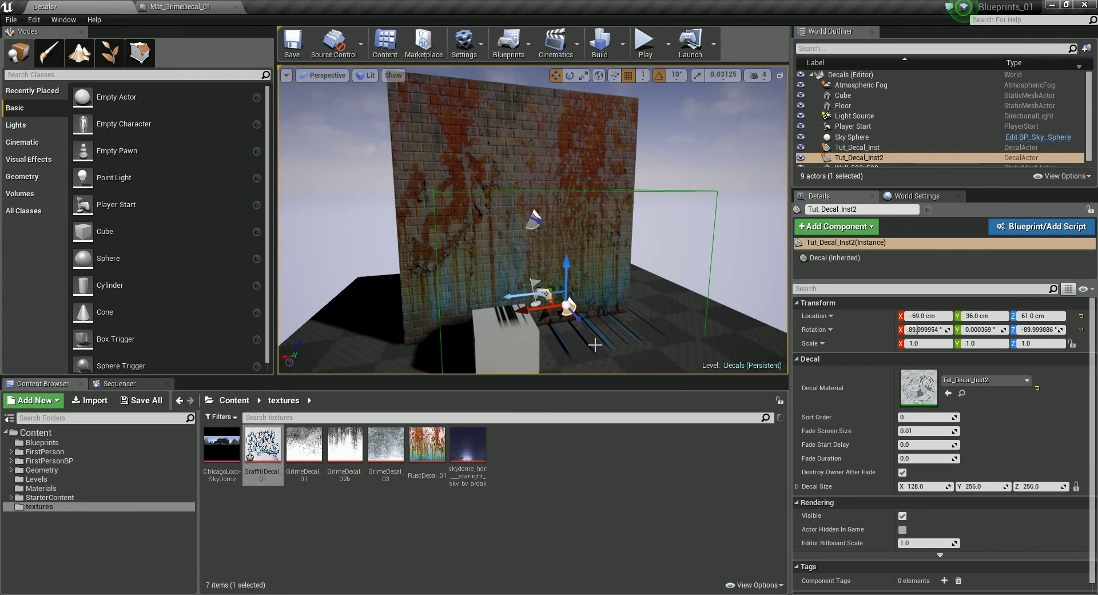
{"action": "right_click_drag", "start_coordinate": [627, 361], "coordinate": [578, 361]}
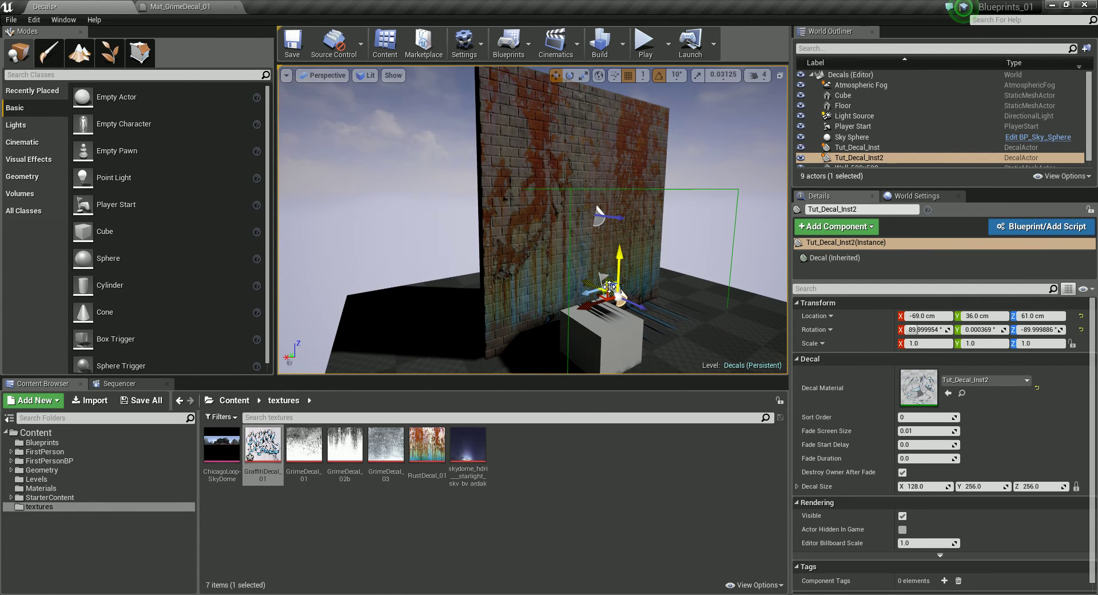
{"action": "left_click_drag", "start_coordinate": [599, 287], "coordinate": [593, 189]}
{"action": "left_click_drag", "start_coordinate": [618, 271], "coordinate": [653, 290], "text": "alt"}
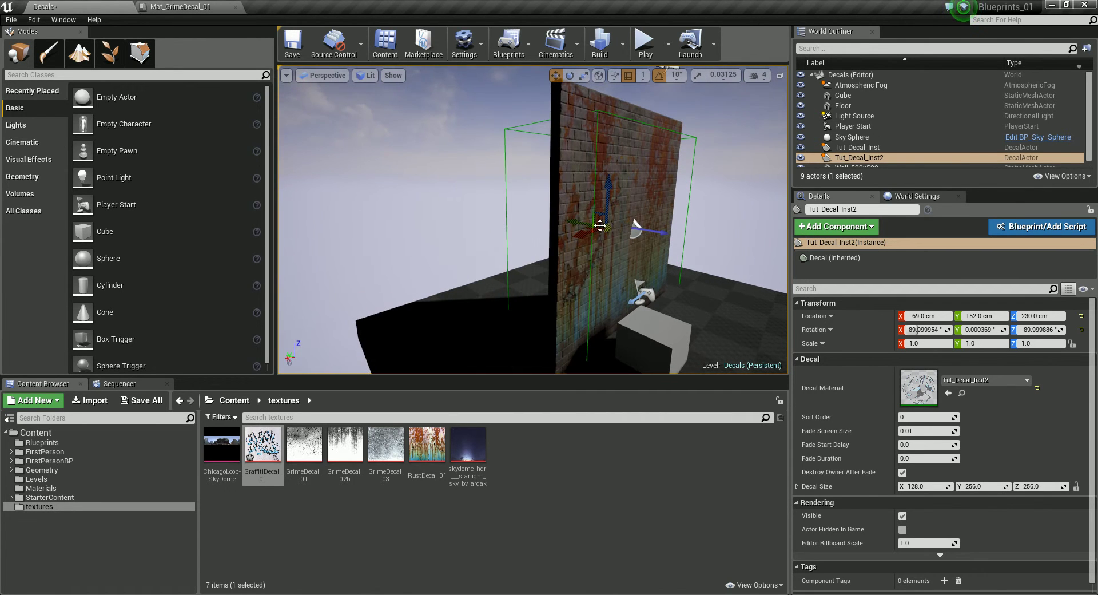
{"action": "mouse_move", "coordinate": [598, 222]}
{"action": "left_mouse_down"}
{"action": "mouse_move", "coordinate": [652, 231]}
{"action": "mouse_move", "coordinate": [579, 224]}
{"action": "left_mouse_up"}
{"action": "left_click_drag", "start_coordinate": [628, 287], "coordinate": [514, 285], "text": "alt"}
Flatten the graffiti decal to an X scale of about 0.04 and move it to about Y 39 cm at the wall's front face
{"action": "key", "text": "r"}
{"action": "left_click_drag", "start_coordinate": [625, 312], "coordinate": [732, 314], "text": "alt"}
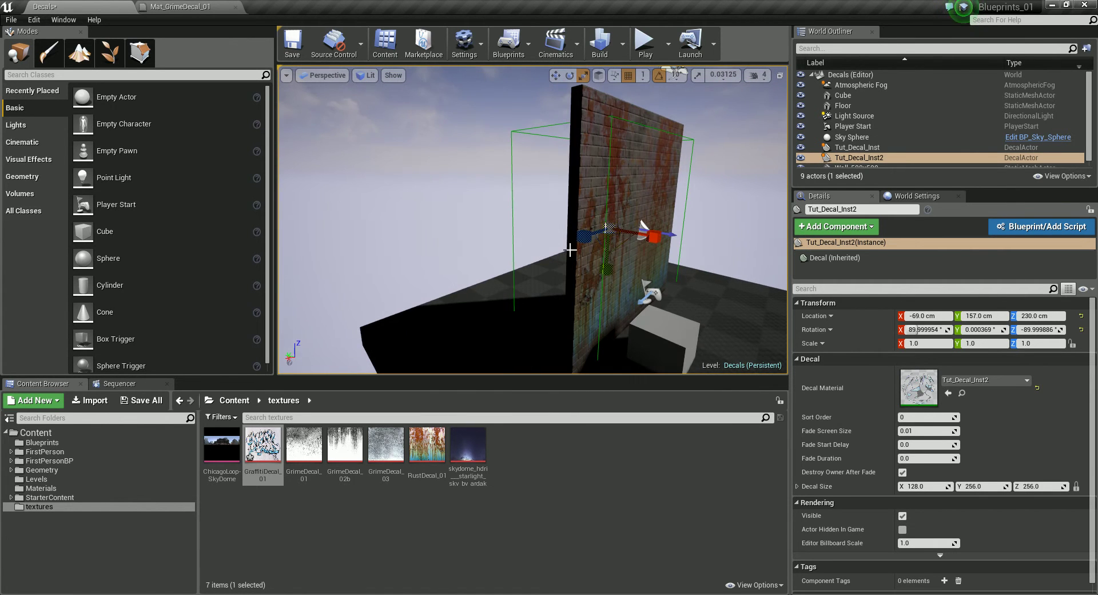
{"action": "mouse_move", "coordinate": [650, 236]}
{"action": "left_mouse_down"}
{"action": "mouse_move", "coordinate": [636, 235]}
{"action": "mouse_move", "coordinate": [632, 218]}
{"action": "mouse_move", "coordinate": [652, 238]}
{"action": "left_mouse_up"}
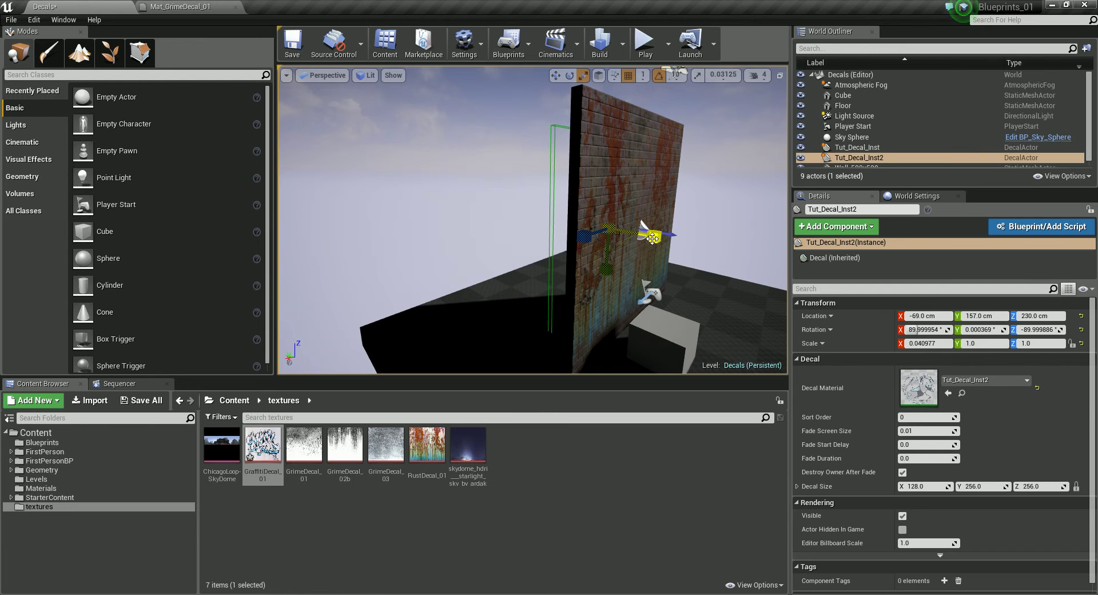
{"action": "key", "text": "w"}
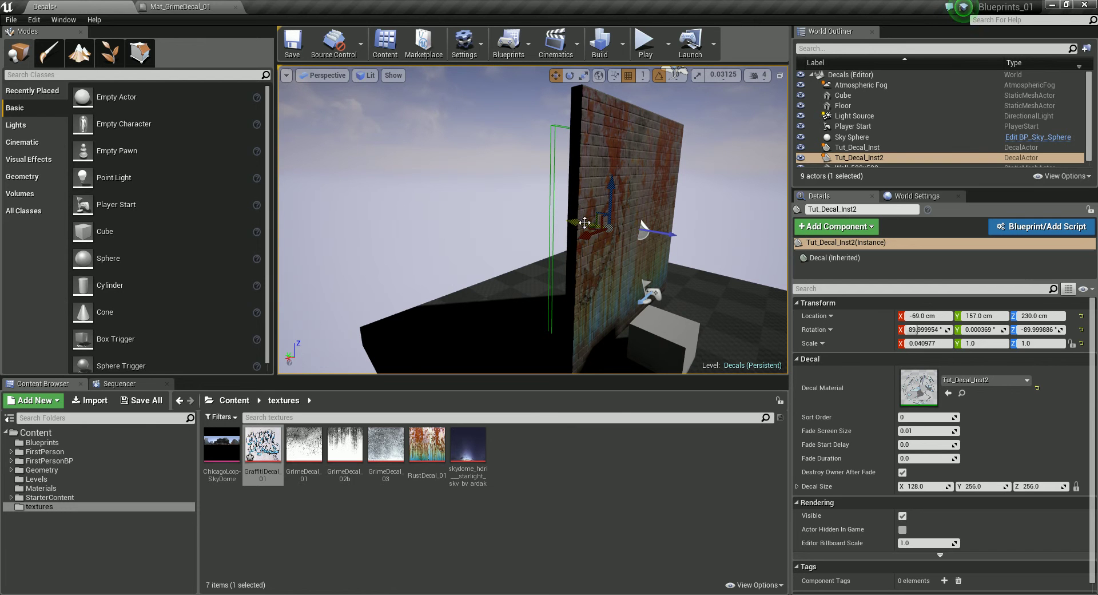
{"action": "left_click_drag", "start_coordinate": [584, 223], "coordinate": [639, 236]}
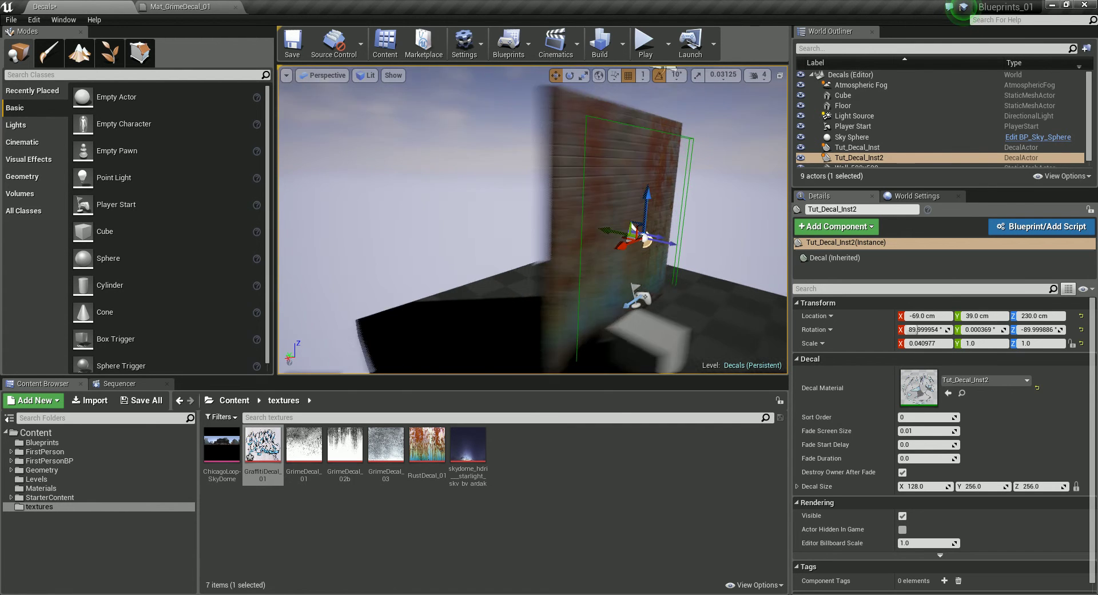
{"action": "right_click_drag", "start_coordinate": [646, 268], "coordinate": [626, 272]}
Scale the graffiti decal to about 0.6 in Y and position it on the wall at about X 23 cm, Z 267 cm
{"action": "left_click_drag", "start_coordinate": [550, 228], "coordinate": [542, 204]}
{"action": "key", "text": "r"}
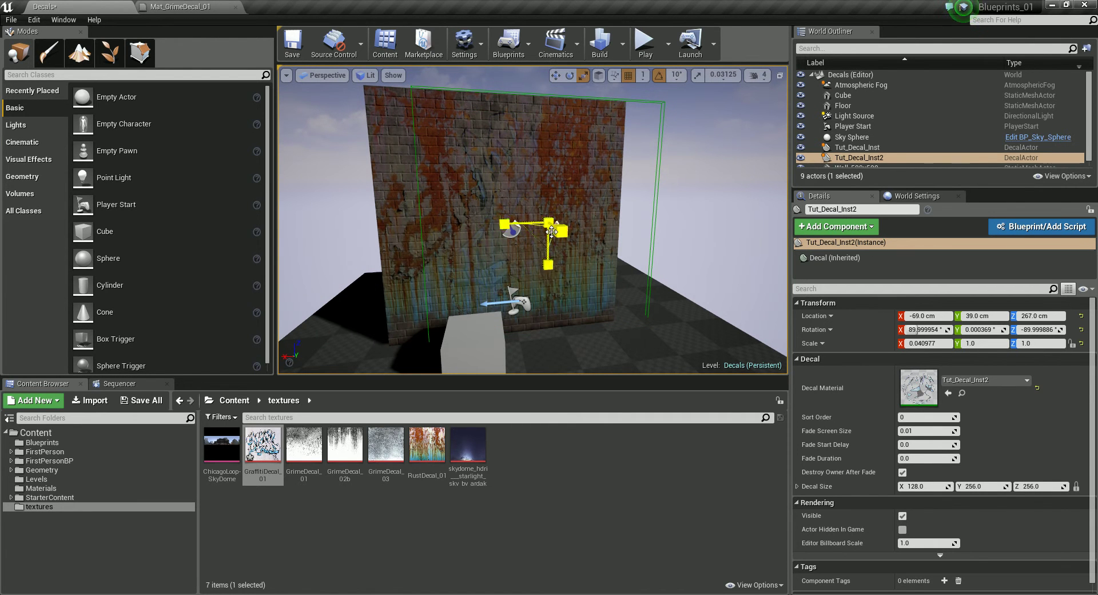
{"action": "left_click_drag", "start_coordinate": [548, 265], "coordinate": [479, 250]}
{"action": "key", "text": "w"}
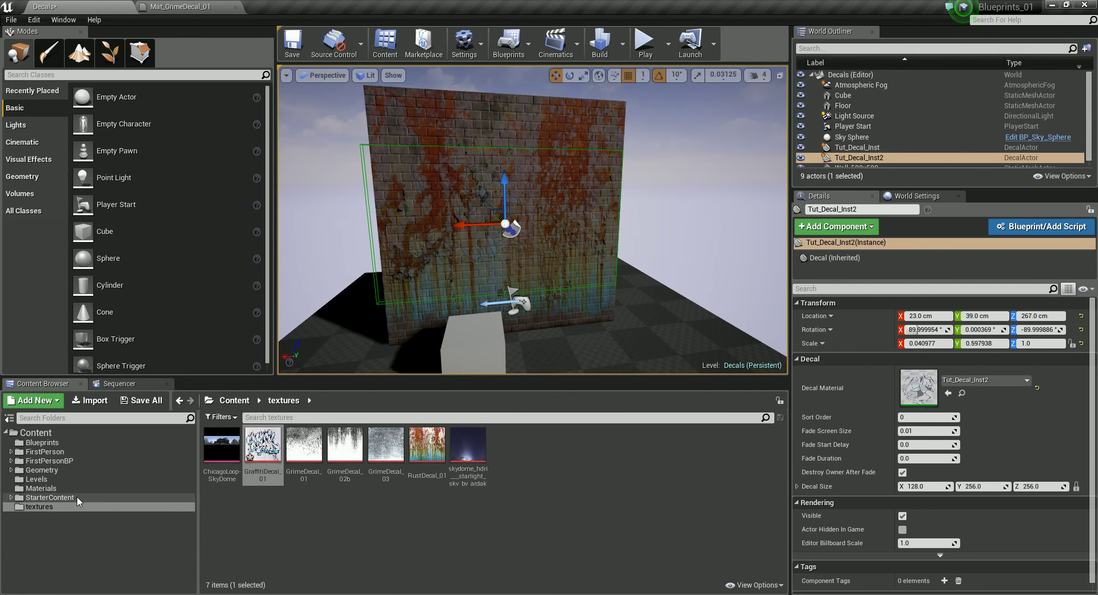
Open Tut_Decal_Inst2 from the Materials folder, try a much higher AlphaStrength and reset it to 1.0
{"action": "left_click", "coordinate": [38, 488]}
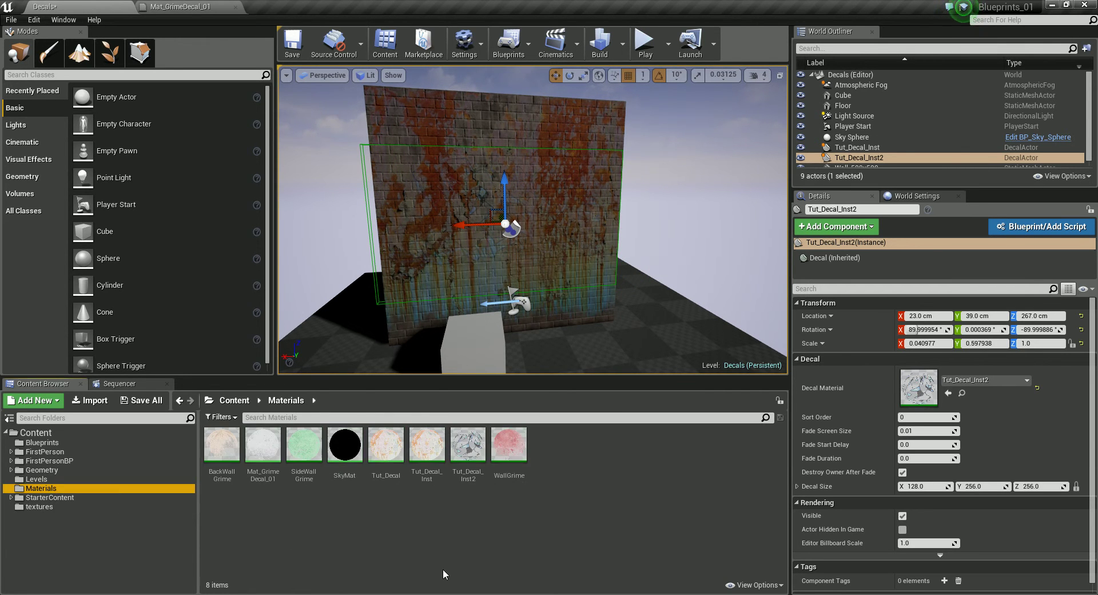
{"action": "double_click", "coordinate": [471, 447]}
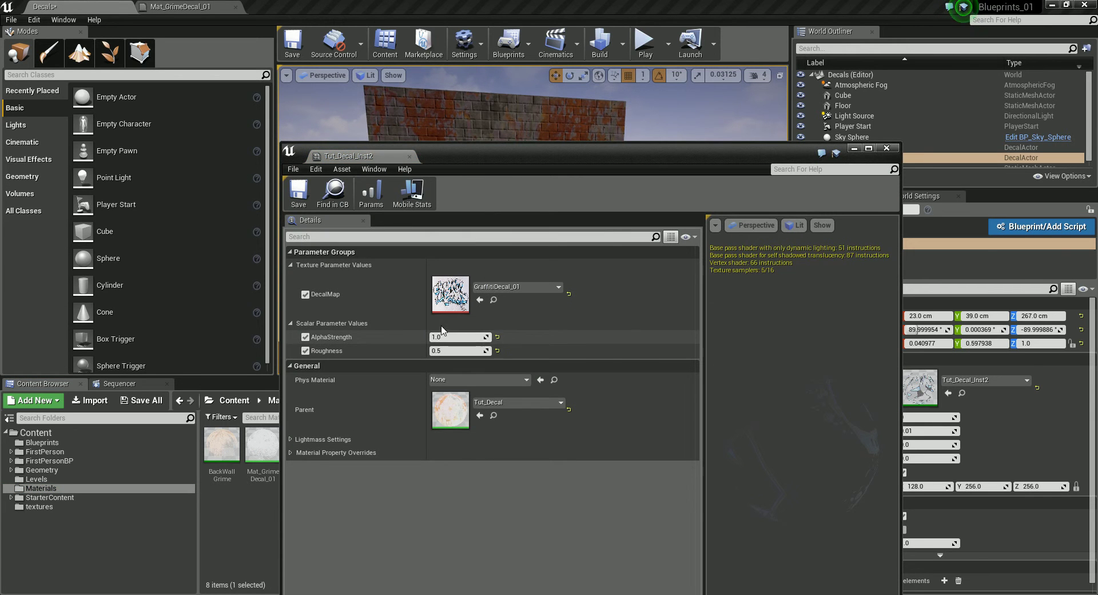
{"action": "left_click_drag", "start_coordinate": [497, 163], "coordinate": [801, 111]}
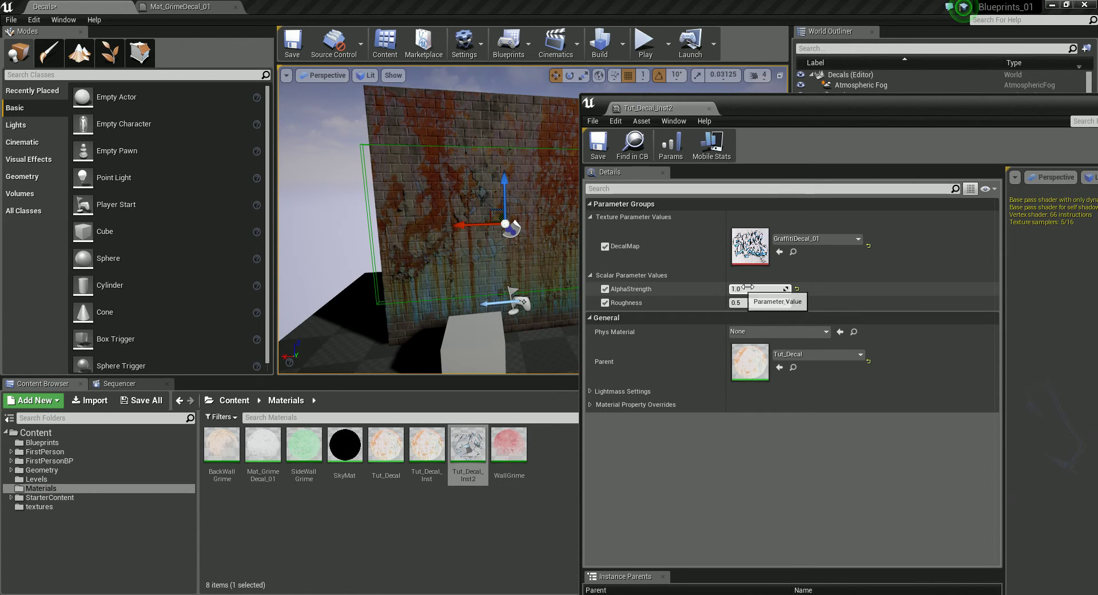
{"action": "left_click_drag", "start_coordinate": [738, 288], "coordinate": [830, 289]}
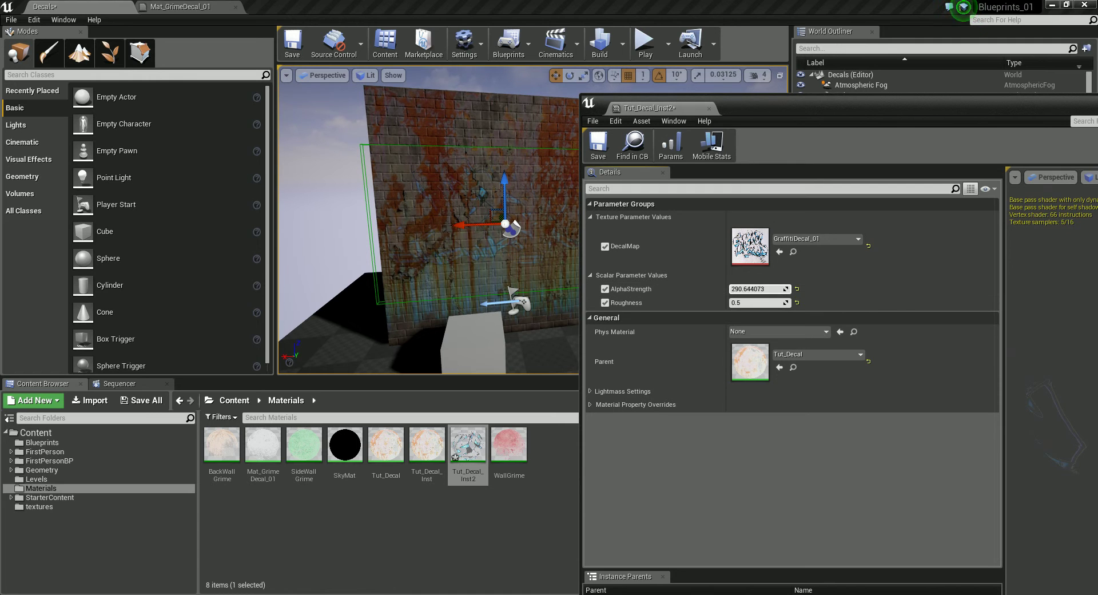
{"action": "left_click", "coordinate": [751, 289]}
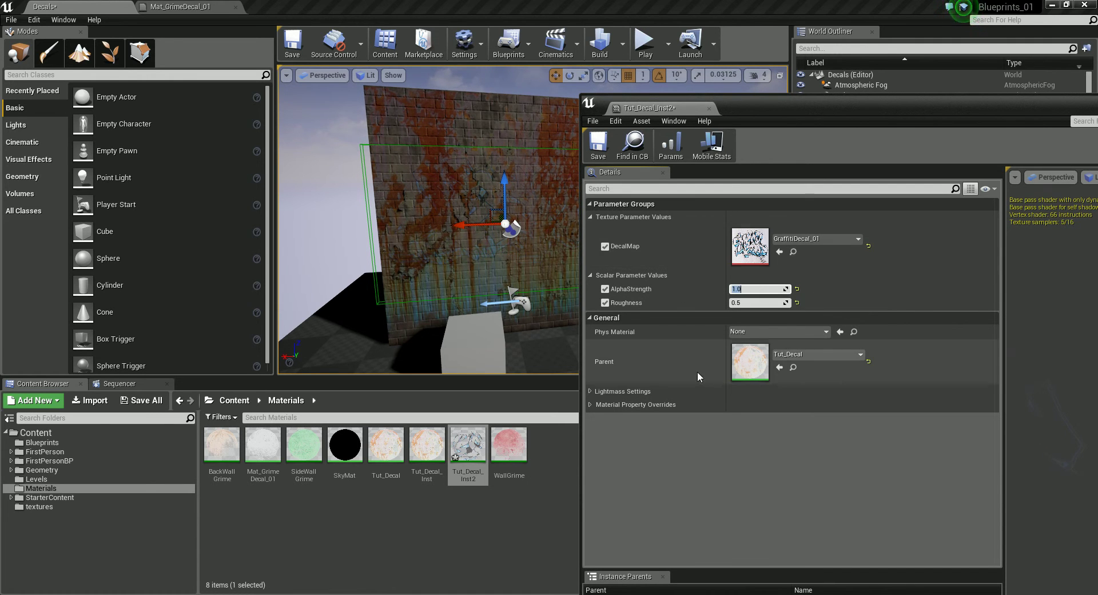
Set the Roughness of Tut_Decal_Inst2 to 1.0, and save and close the instance editor
{"action": "key", "text": "Tab"}
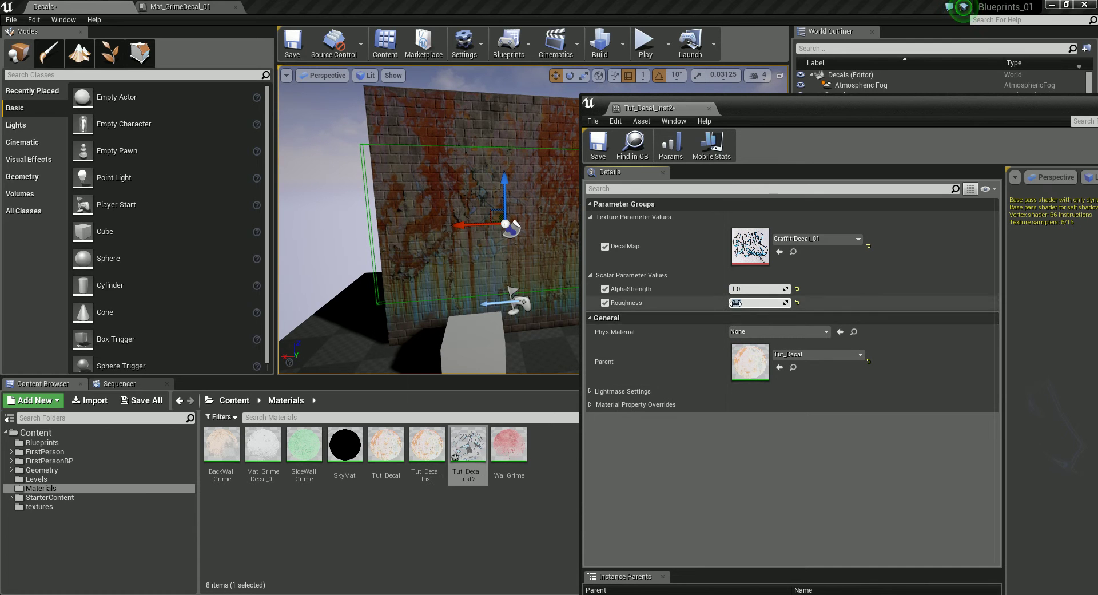
{"action": "type", "text": "1.0"}
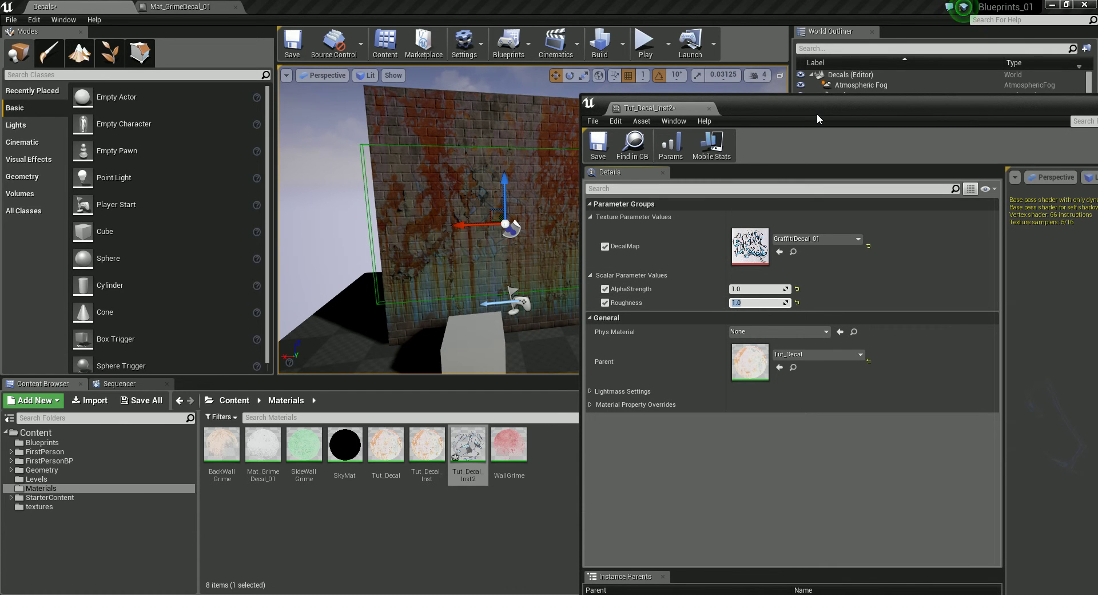
{"action": "left_click_drag", "start_coordinate": [816, 108], "coordinate": [733, 111]}
{"action": "left_click", "coordinate": [514, 150]}
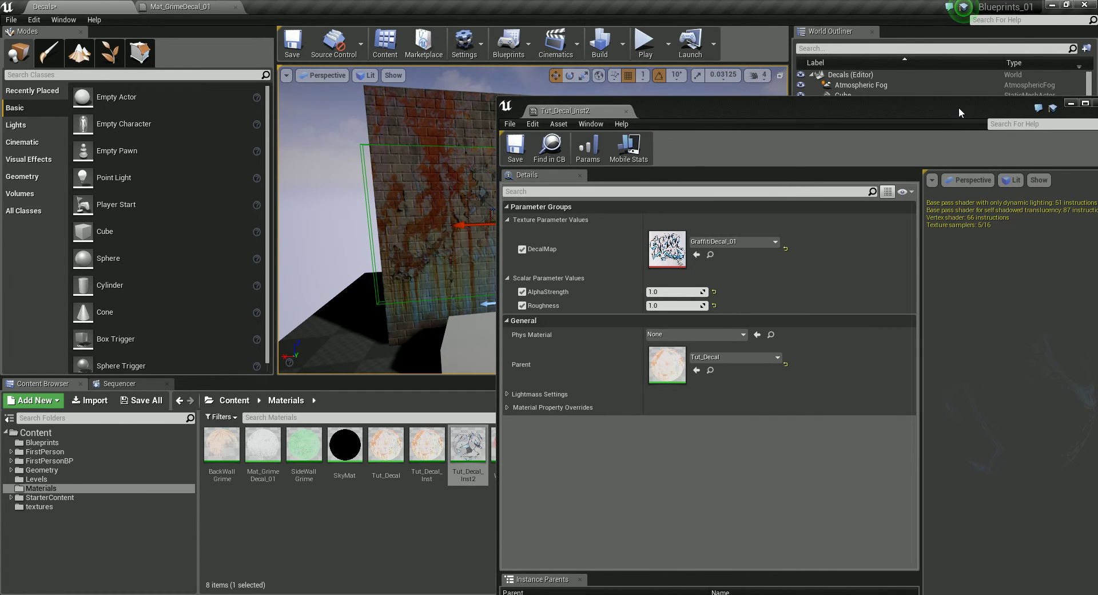
{"action": "left_click_drag", "start_coordinate": [958, 108], "coordinate": [787, 102]}
{"action": "left_click", "coordinate": [941, 99]}
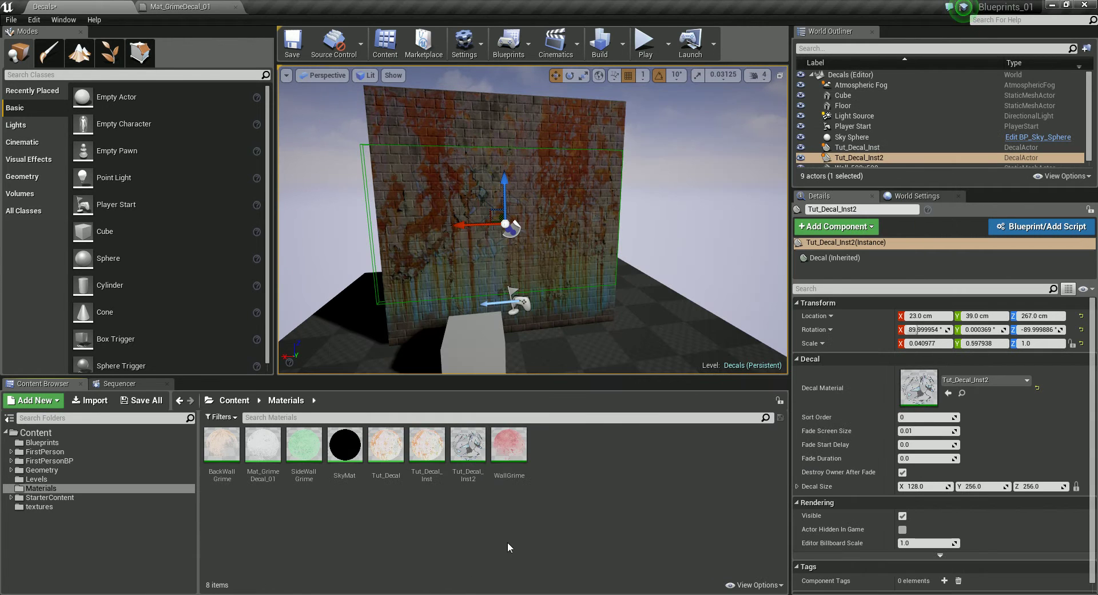
Open Tut_Decal_Inst from the Materials folder, lower its AlphaStrength to about 0.68, and save and close the instance editor
{"action": "double_click", "coordinate": [426, 445]}
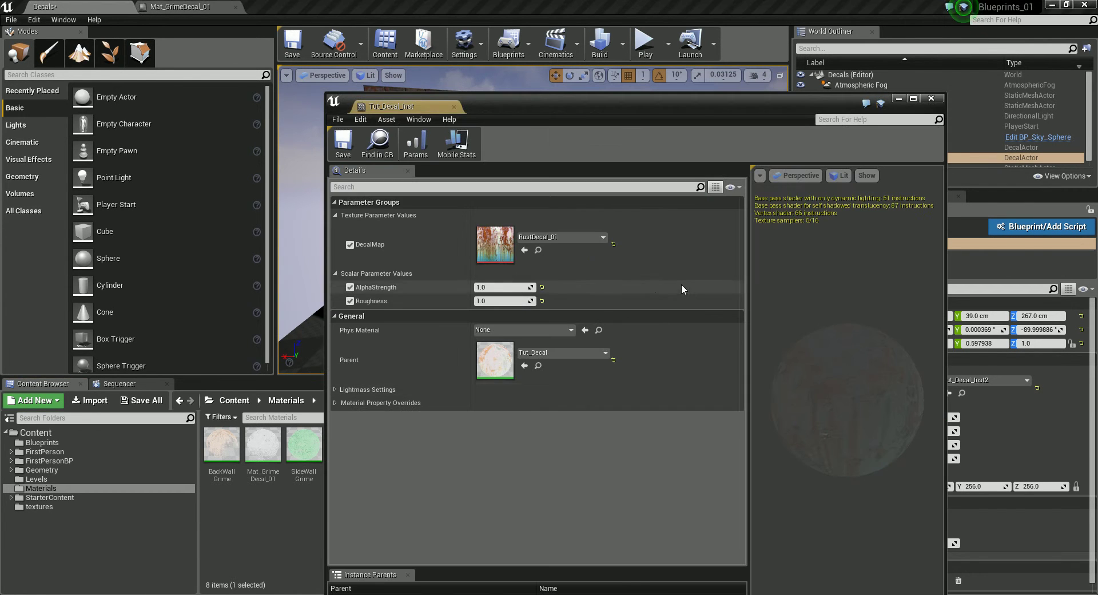
{"action": "left_click_drag", "start_coordinate": [725, 108], "coordinate": [1095, 122]}
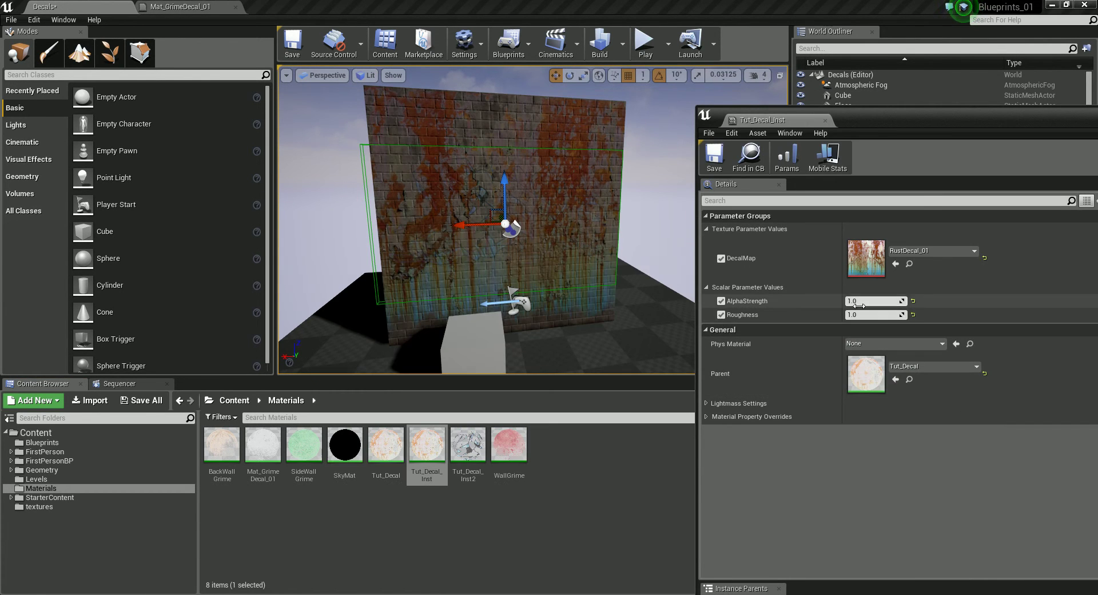
{"action": "left_click_drag", "start_coordinate": [851, 300], "coordinate": [831, 300]}
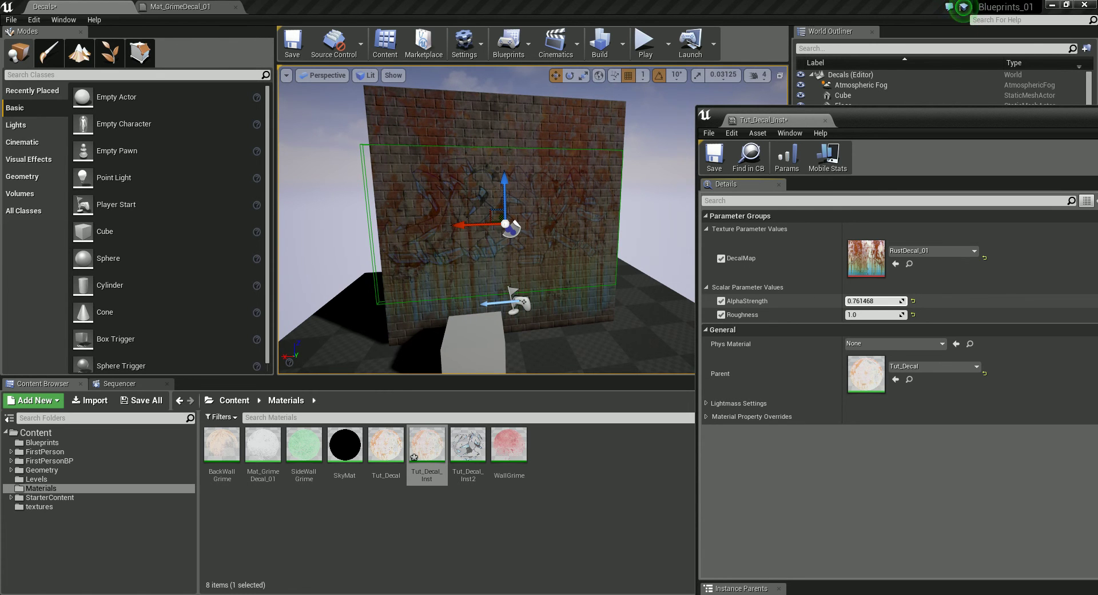
{"action": "left_click_drag", "start_coordinate": [844, 305], "coordinate": [842, 305]}
{"action": "left_click", "coordinate": [608, 476]}
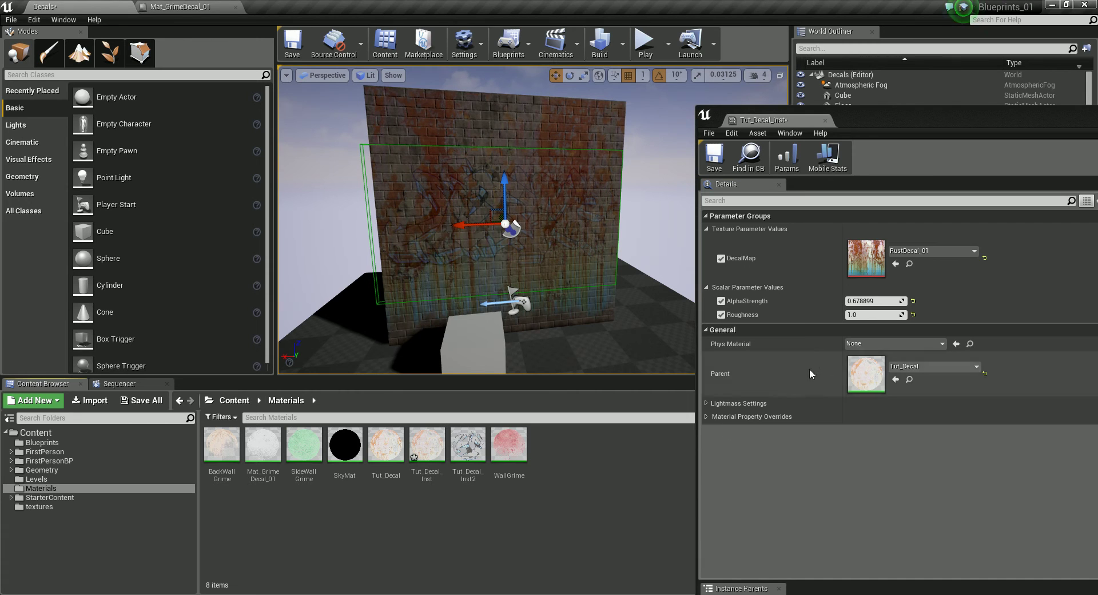
{"action": "left_click_drag", "start_coordinate": [951, 119], "coordinate": [641, 103]}
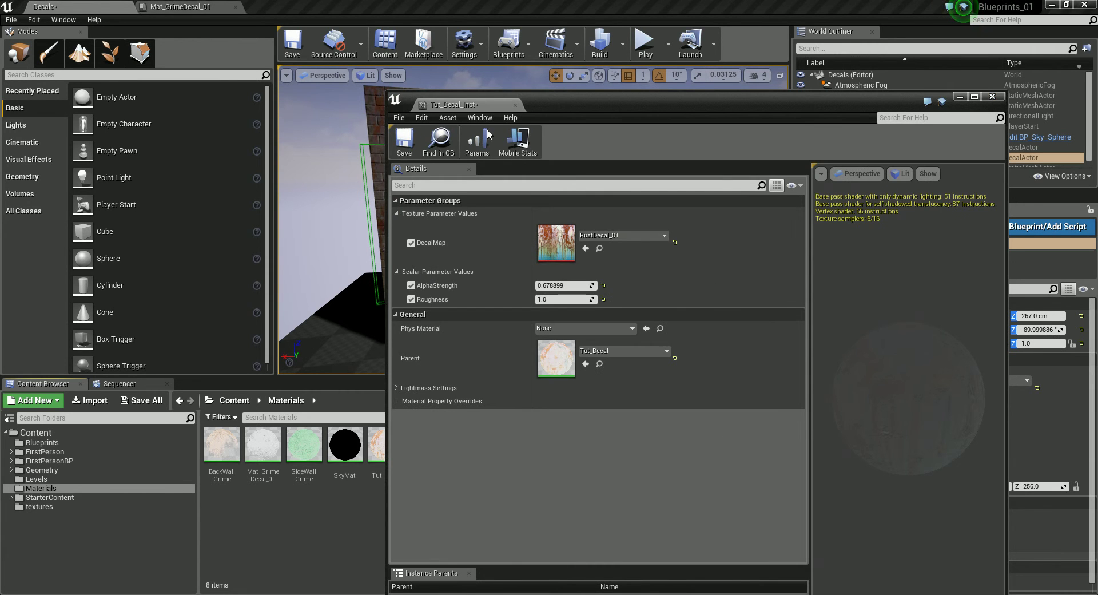
{"action": "left_click", "coordinate": [405, 141]}
{"action": "left_click", "coordinate": [999, 99]}
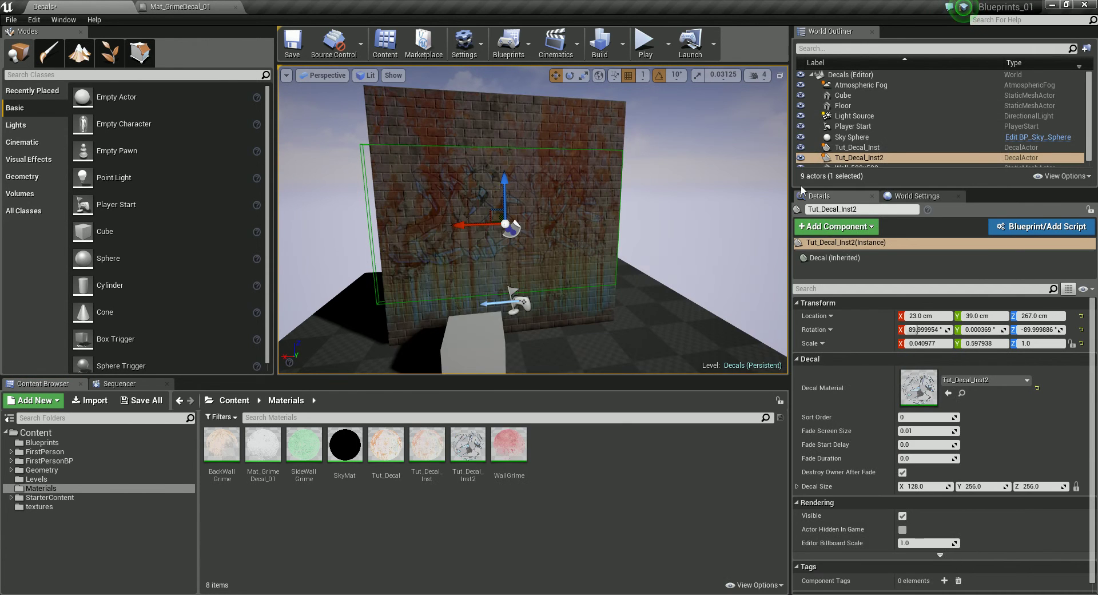
Examine how the rust and graffiti decals blend on the brick wall from several viewing angles and distances
{"action": "right_click_drag", "start_coordinate": [720, 232], "coordinate": [761, 232]}
{"action": "left_click", "coordinate": [721, 232]}
{"action": "mouse_move", "coordinate": [720, 232]}
{"action": "left_mouse_down", "text": "alt"}
{"action": "mouse_move", "coordinate": [601, 246]}
{"action": "mouse_move", "coordinate": [718, 227]}
{"action": "left_mouse_up", "text": "alt"}
{"action": "right_click_drag", "start_coordinate": [555, 201], "coordinate": [569, 200]}
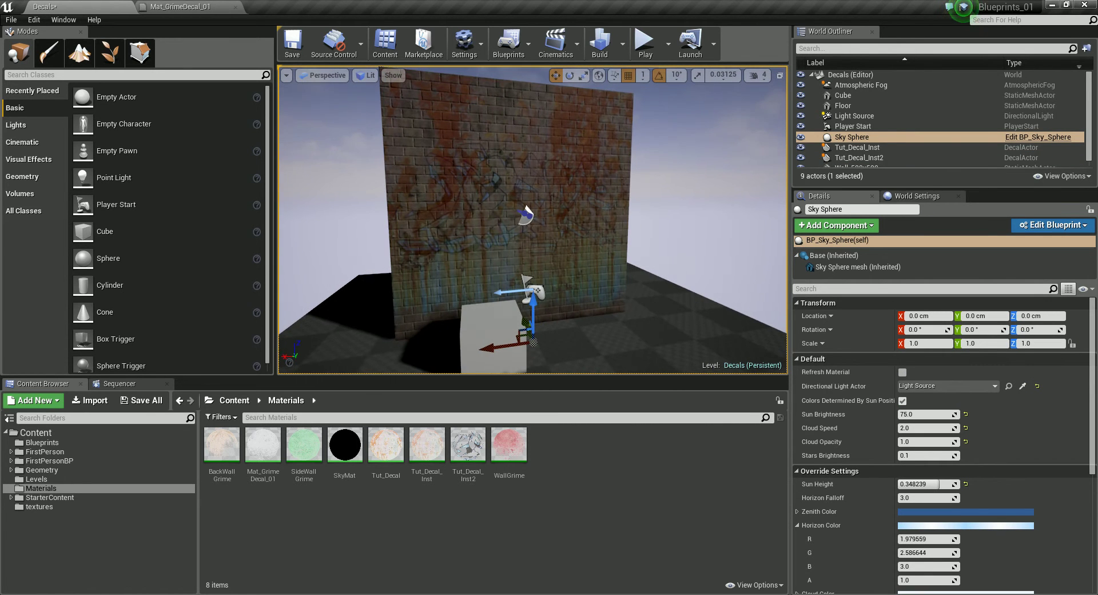
{"action": "left_click", "coordinate": [494, 230]}
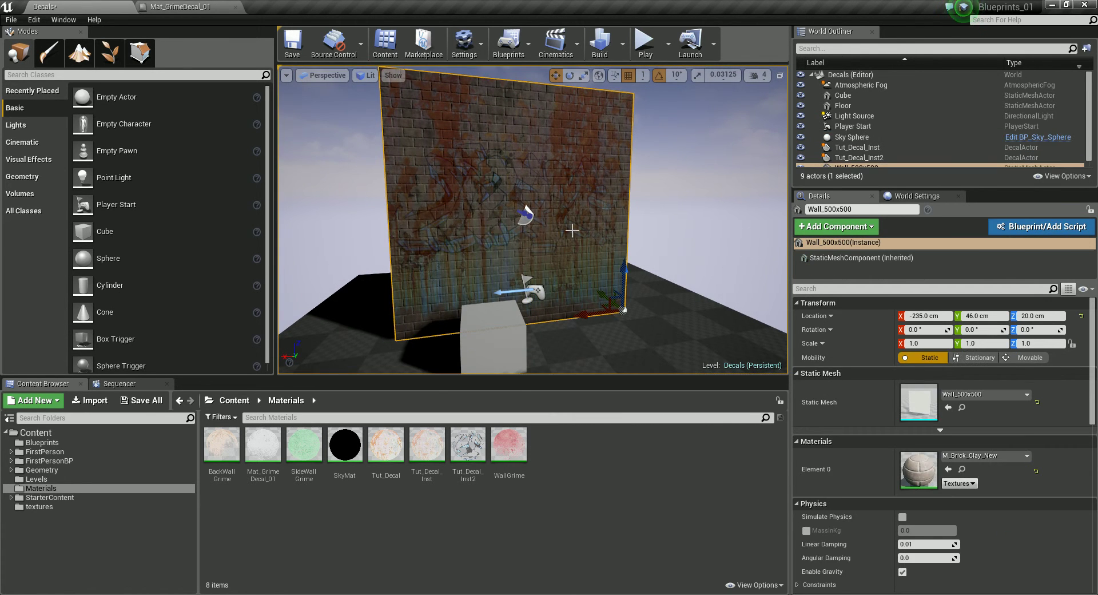
{"action": "left_click", "coordinate": [556, 247]}
{"action": "right_click_drag", "start_coordinate": [596, 232], "coordinate": [567, 249]}
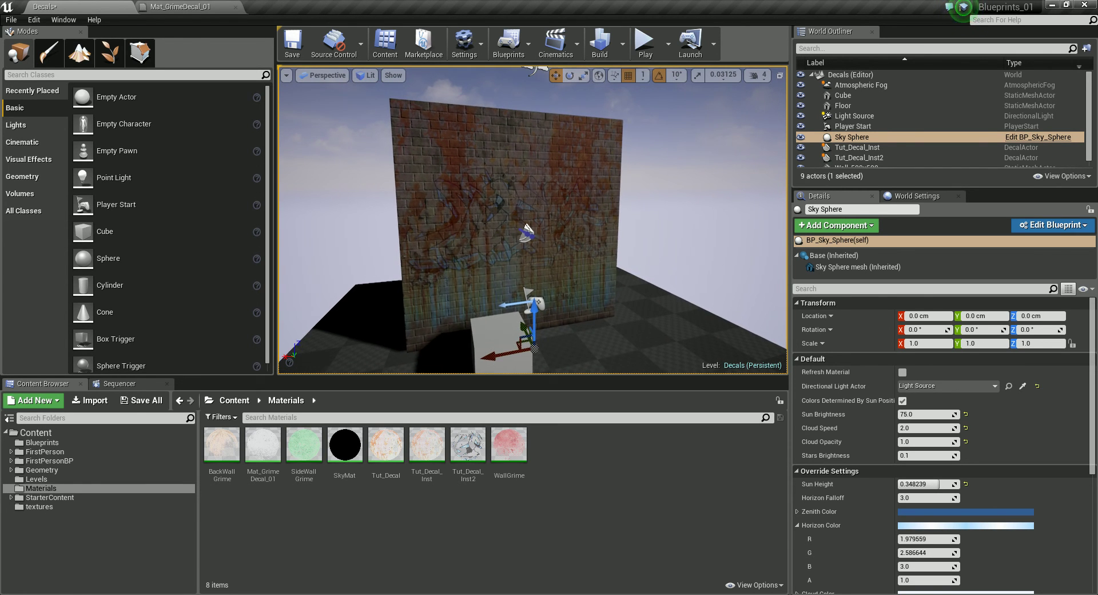